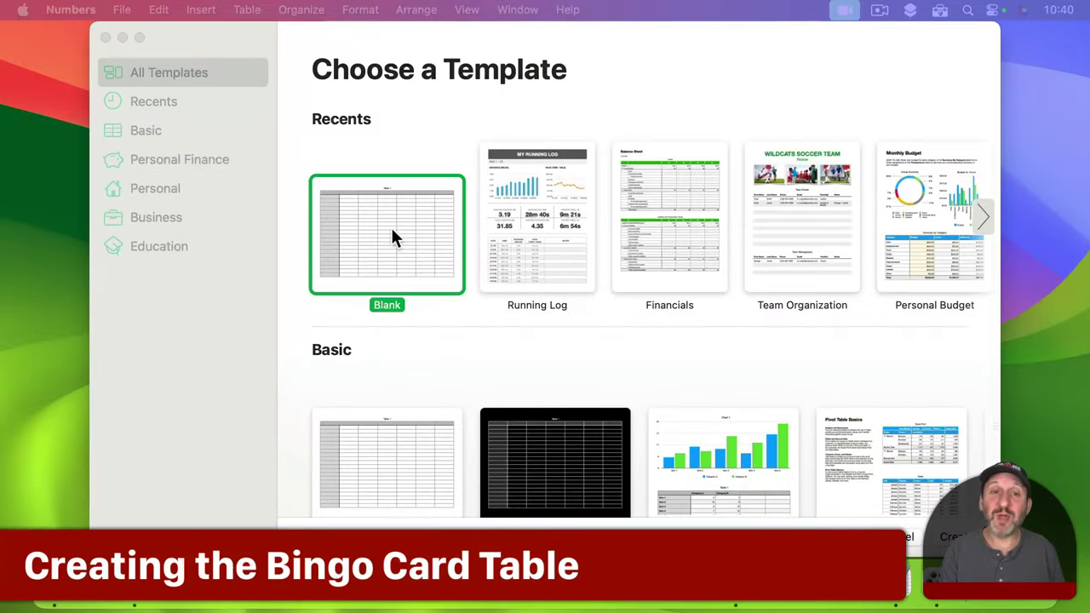
Create a Blank spreadsheet and resize Table 1 to 5 columns by 5 rows.
double_click(390, 228)
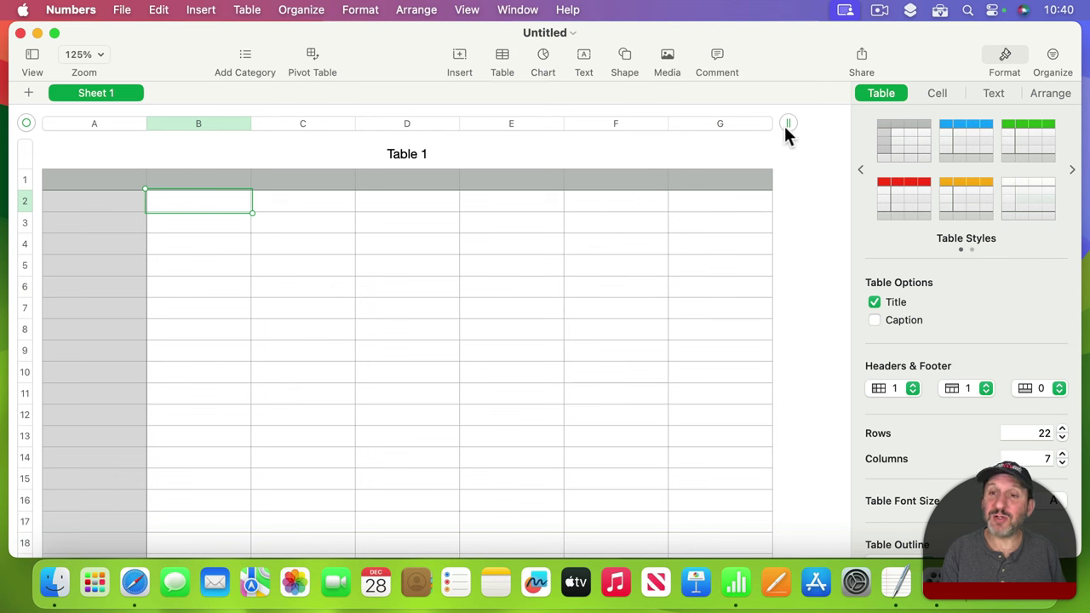
left_click_drag(791, 120, 631, 120)
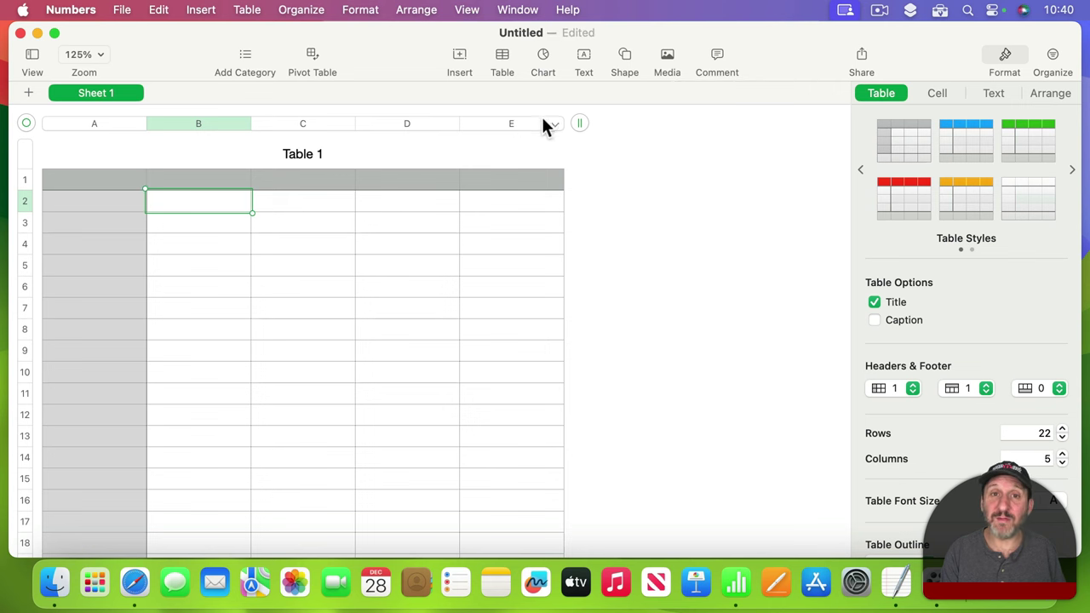
scroll(263, 302, "down", 5)
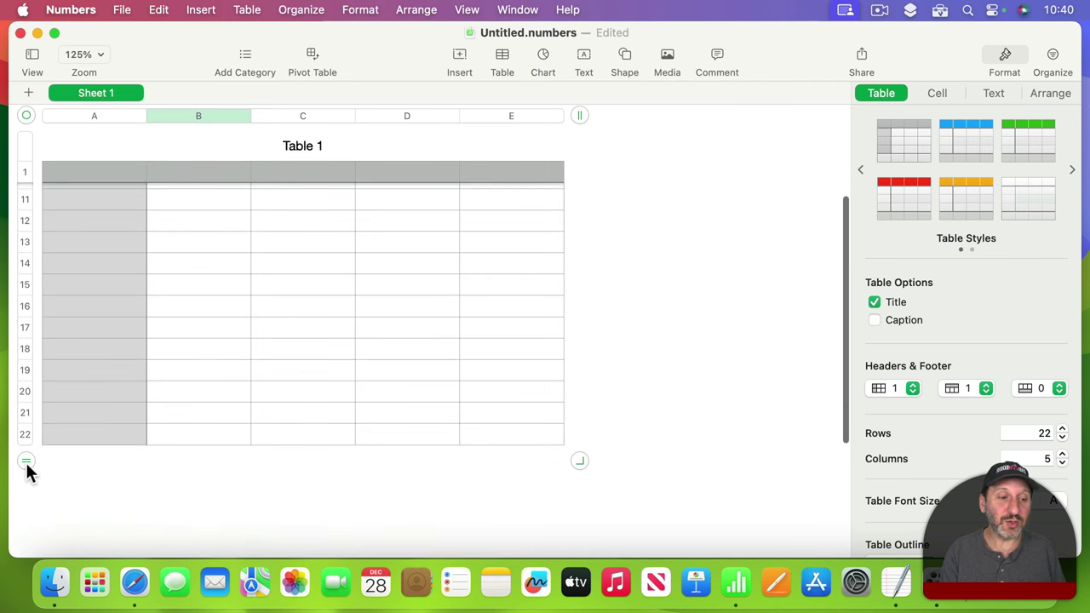
left_click_drag(27, 466, 43, 296)
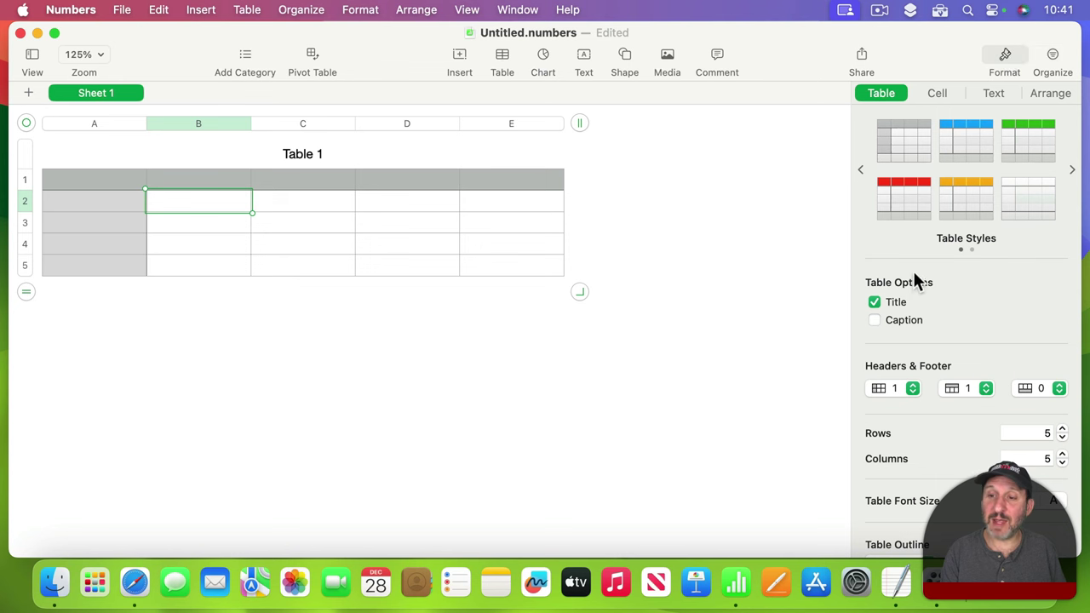
Set Header Columns and Header Rows to 0 and turn off the Table 1 title.
left_click(908, 388)
left_click(903, 386)
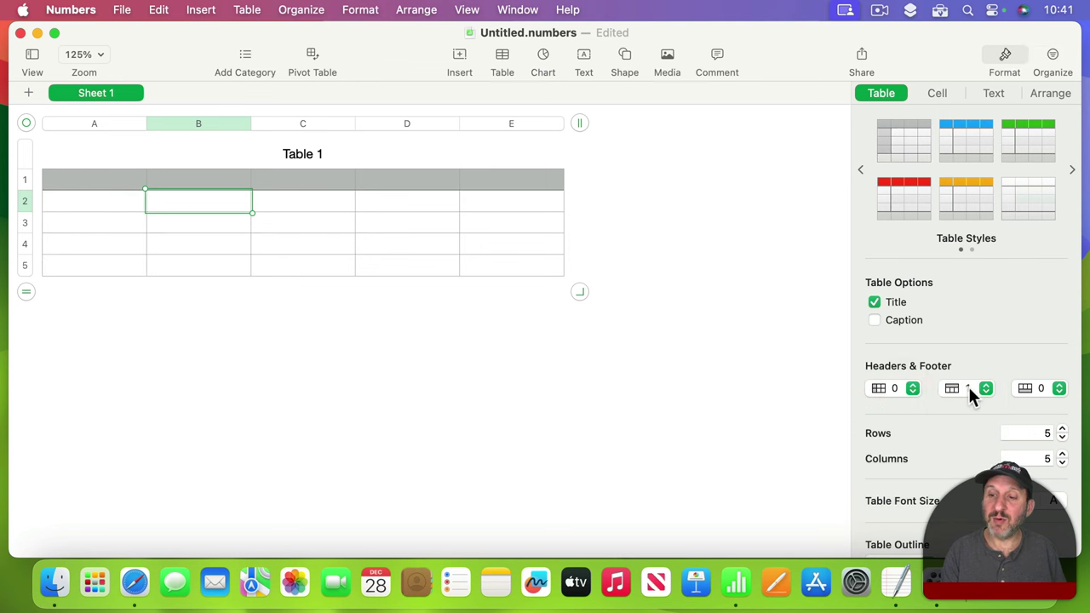
left_click(969, 388)
left_click(968, 388)
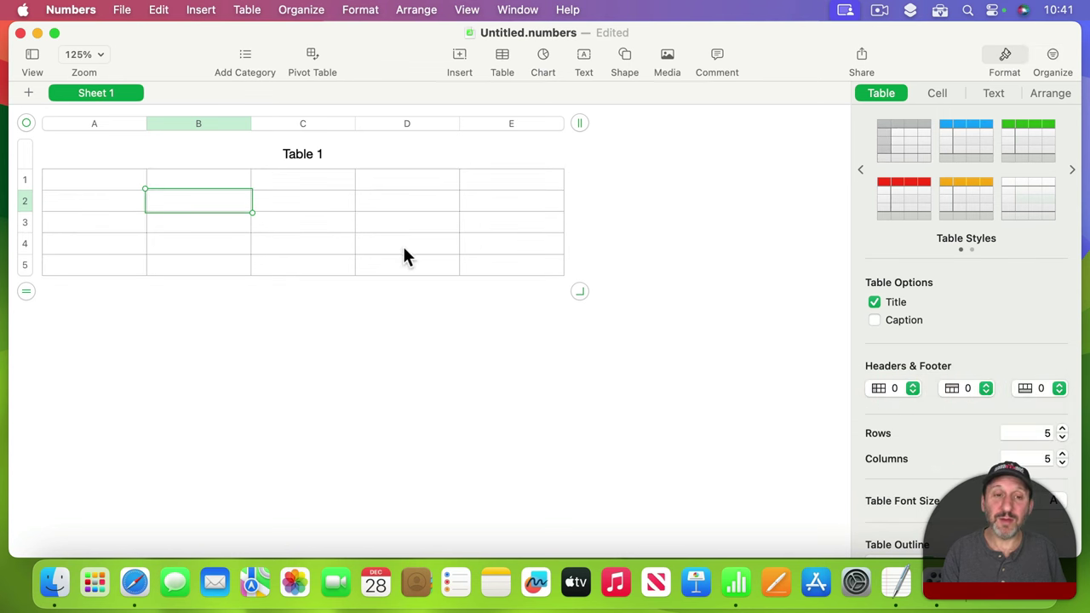
left_click(874, 302)
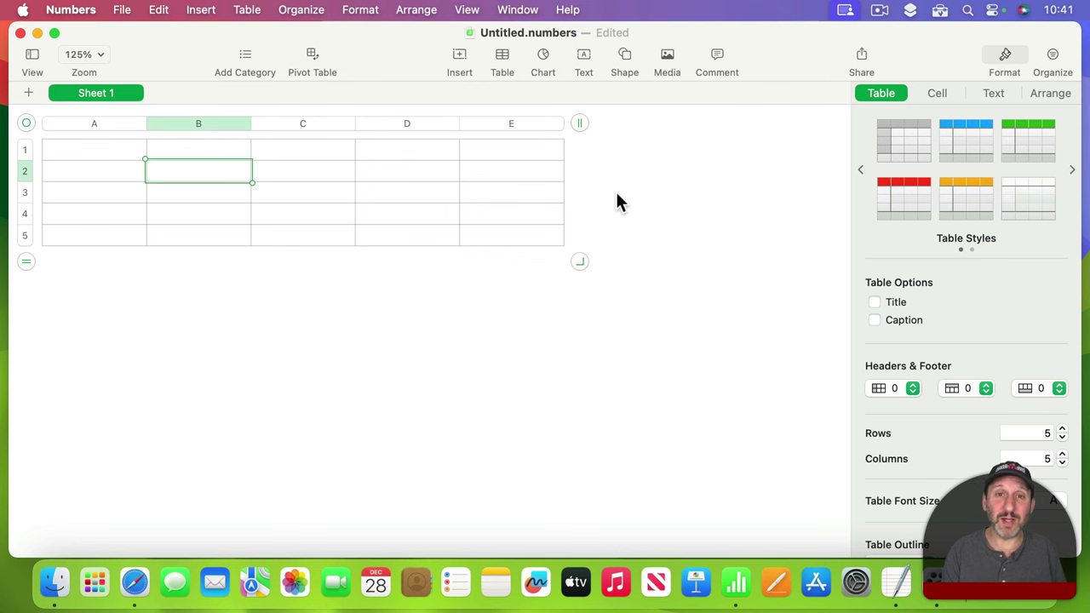
key("Right")
key("Right")
key("Right")
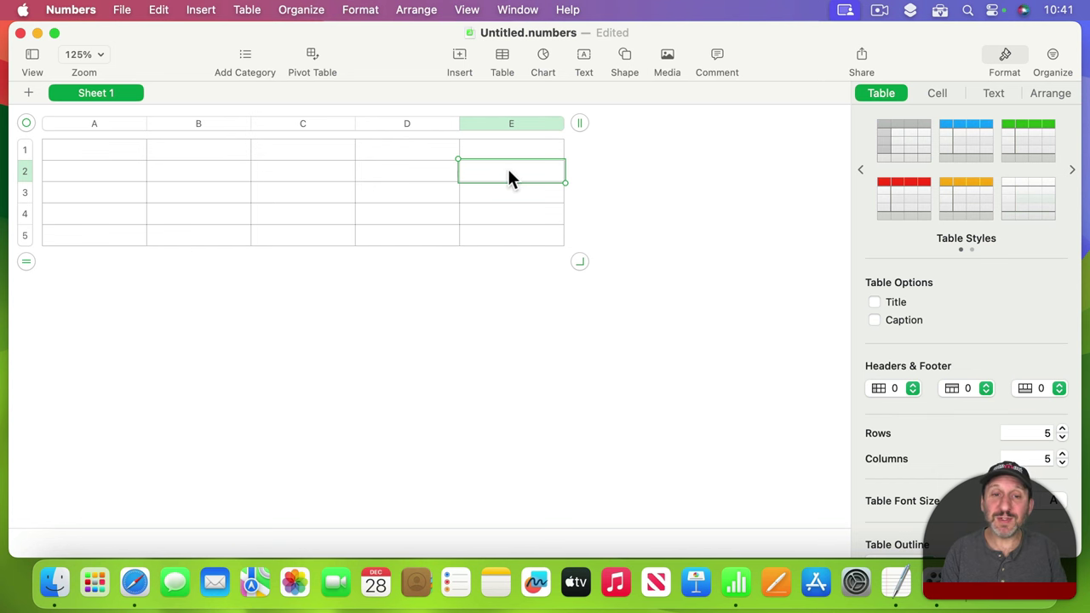
Select the table and set its Width and Height to 400 pt each in Arrange.
key("super+Return")
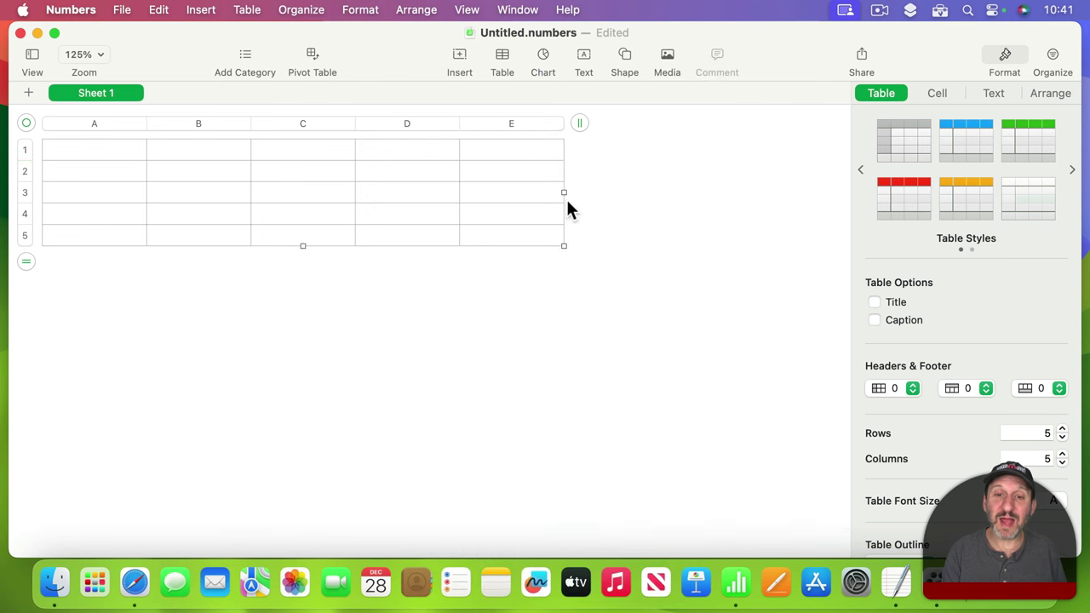
left_click_drag(562, 246, 406, 488)
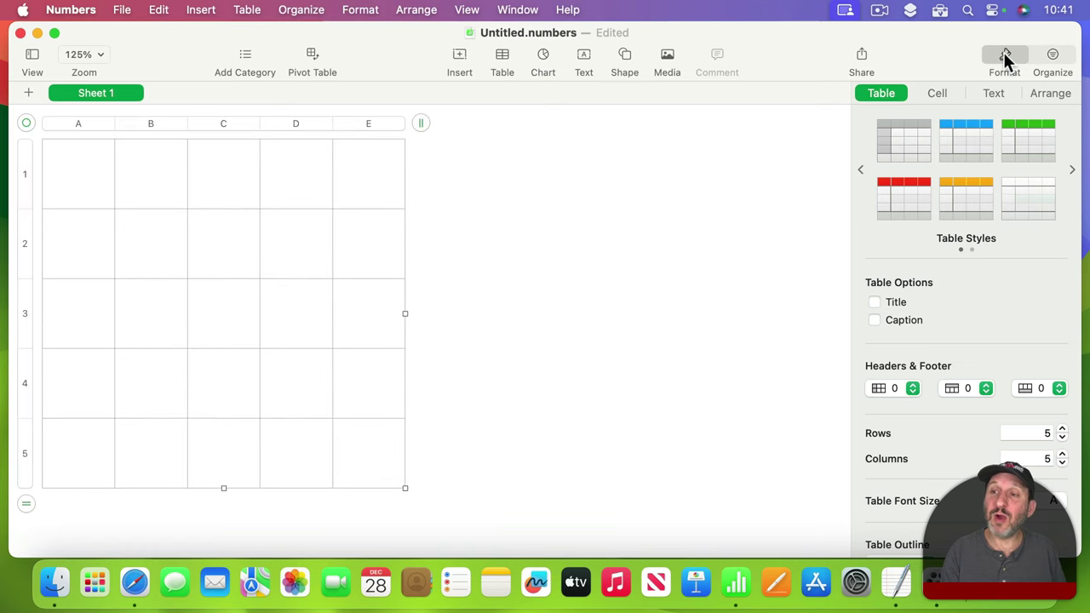
left_click(1050, 93)
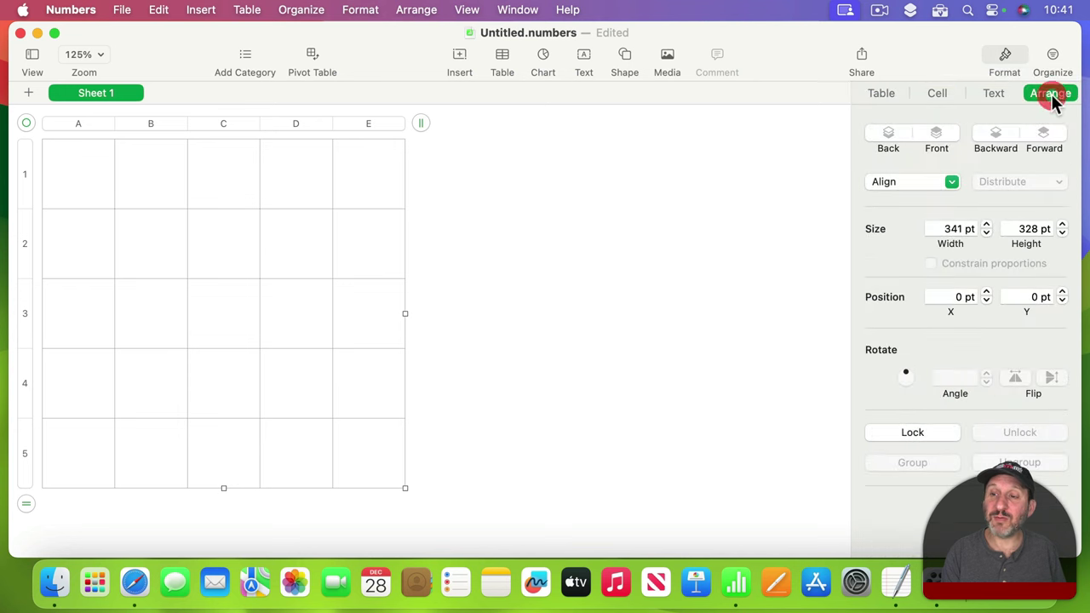
triple_click(958, 229)
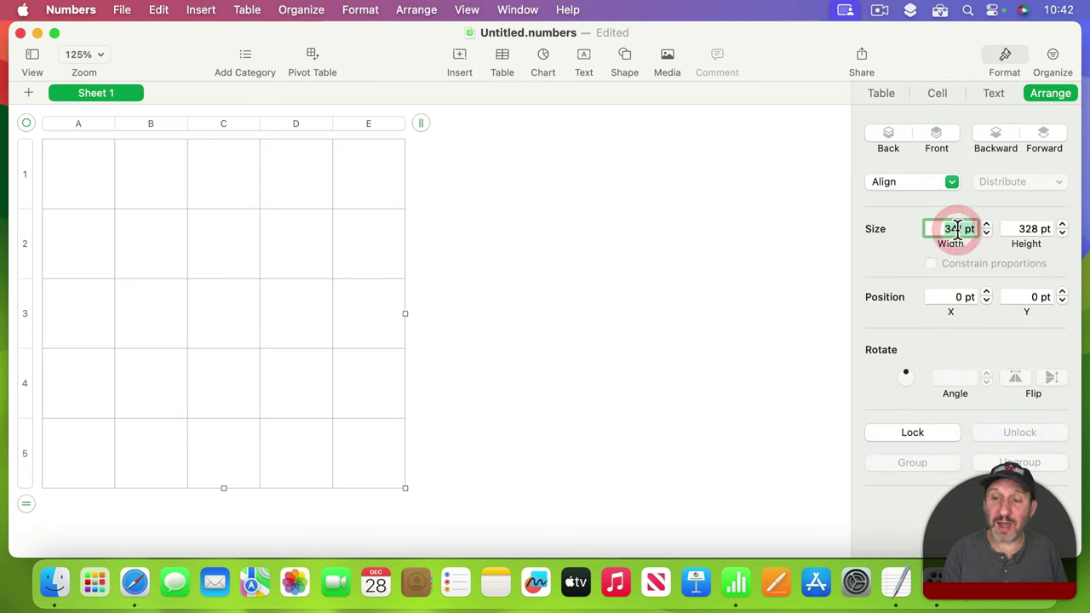
type("400")
key("Tab")
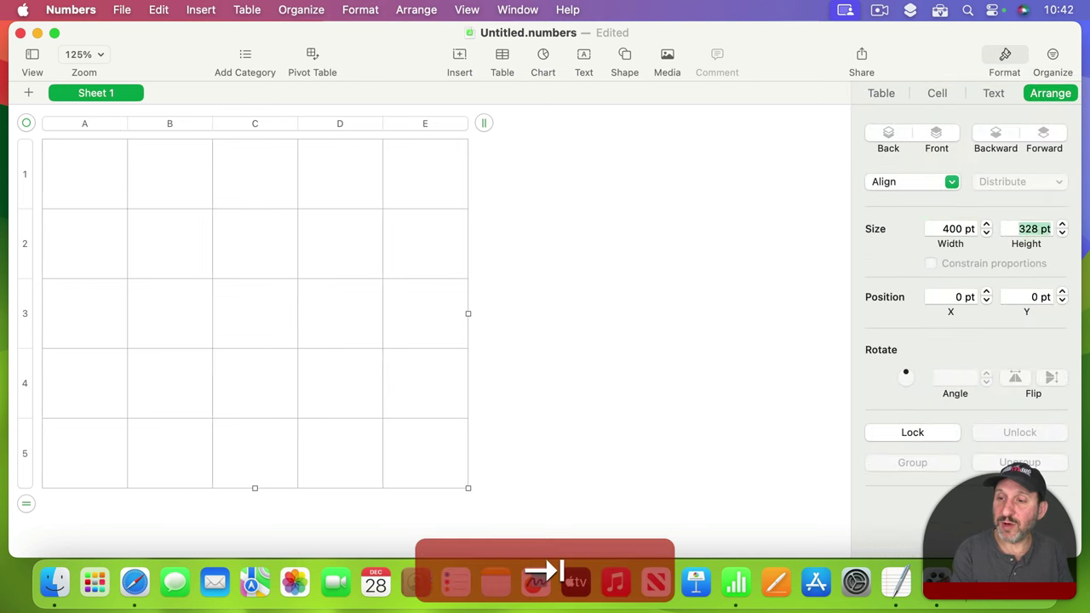
type("400")
key("Tab")
scroll(238, 351, "down", 2)
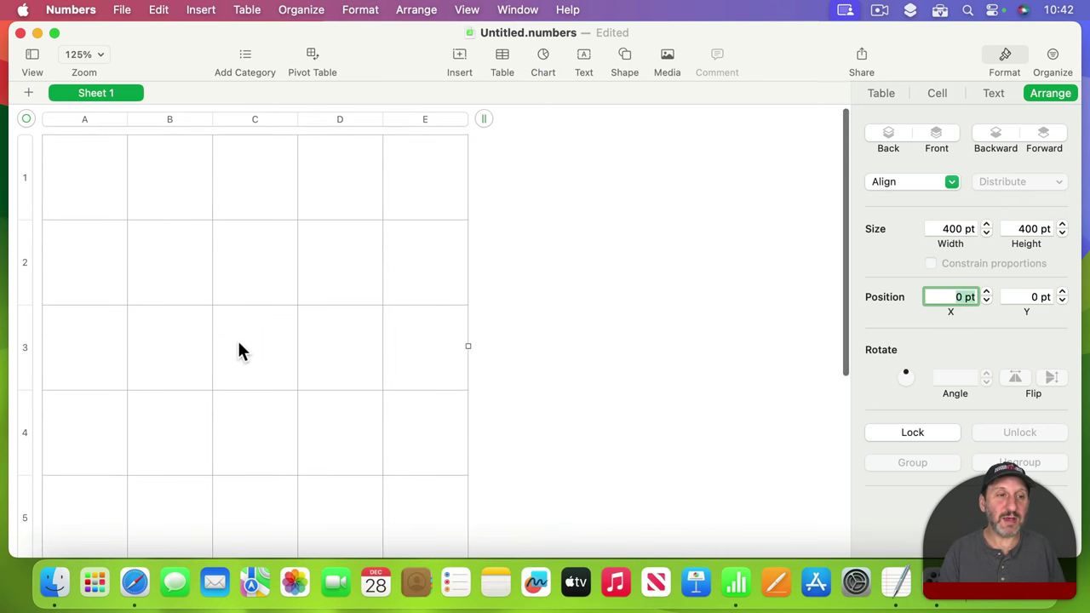
Select all cells and apply inner and outer borders at 2 pt width.
left_click(101, 168)
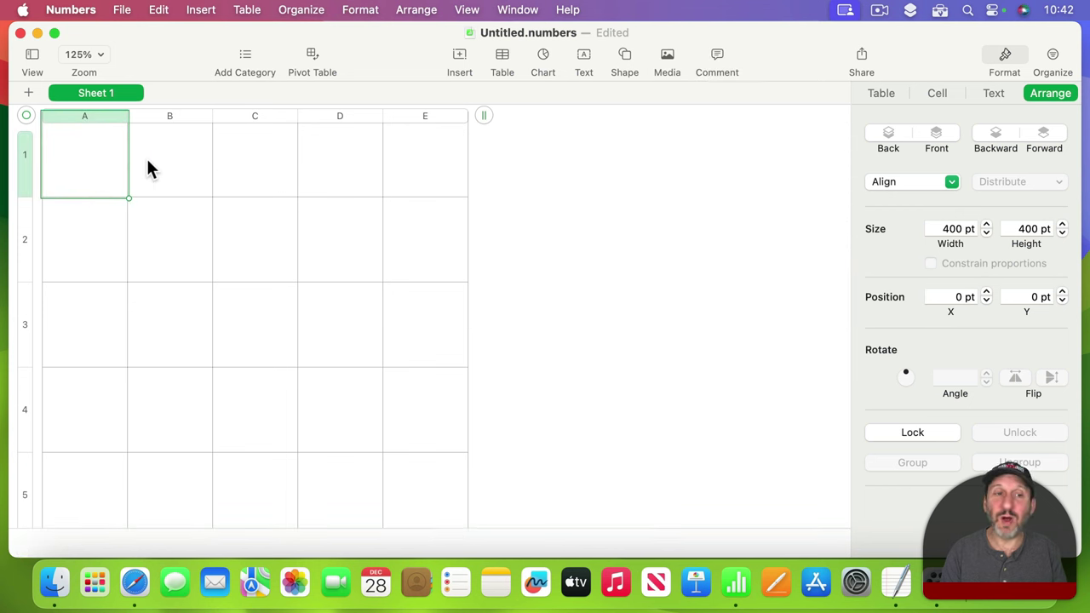
key("super+a")
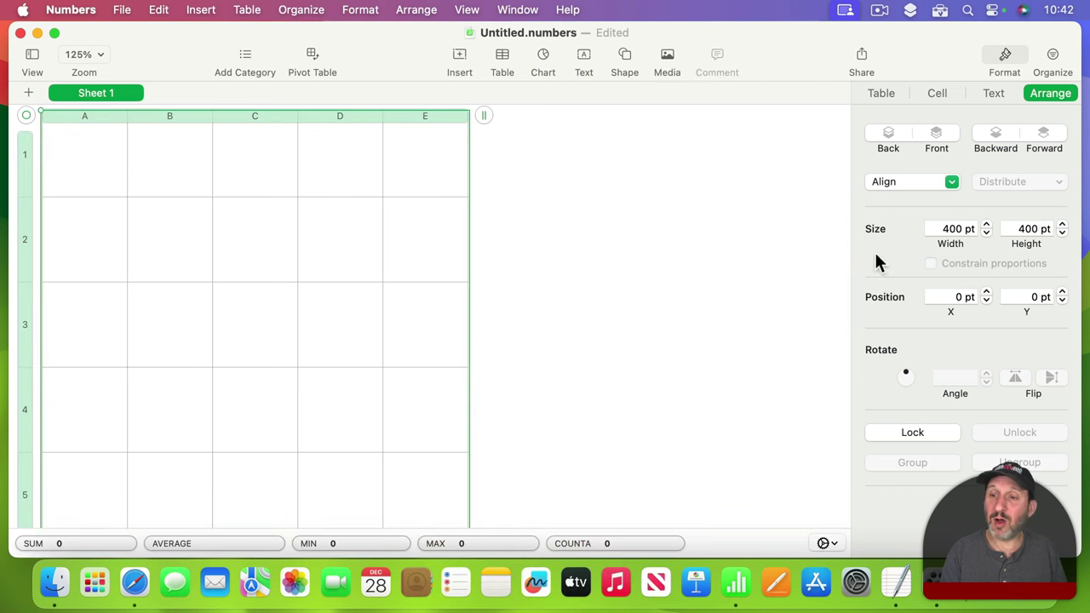
left_click(936, 95)
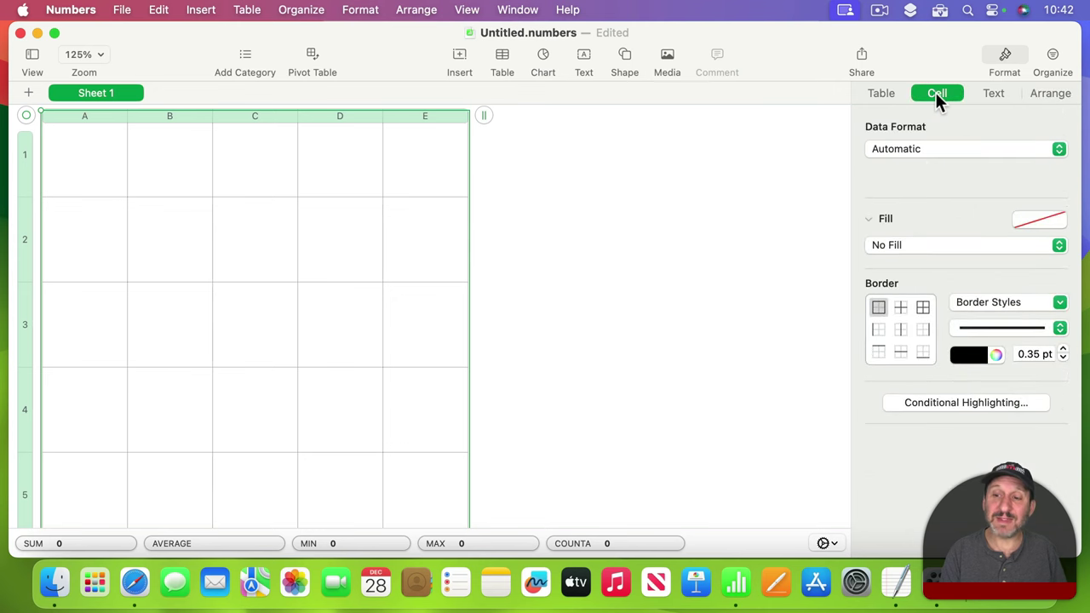
left_click(923, 307)
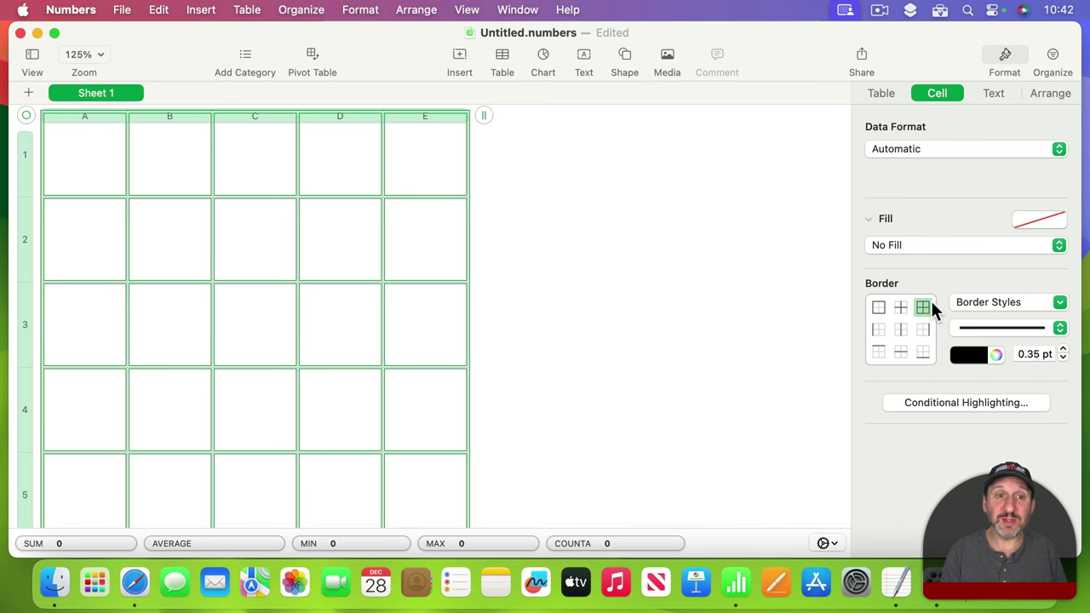
left_click(1064, 349)
left_click(1063, 350)
left_click(1064, 349)
left_click(1063, 358)
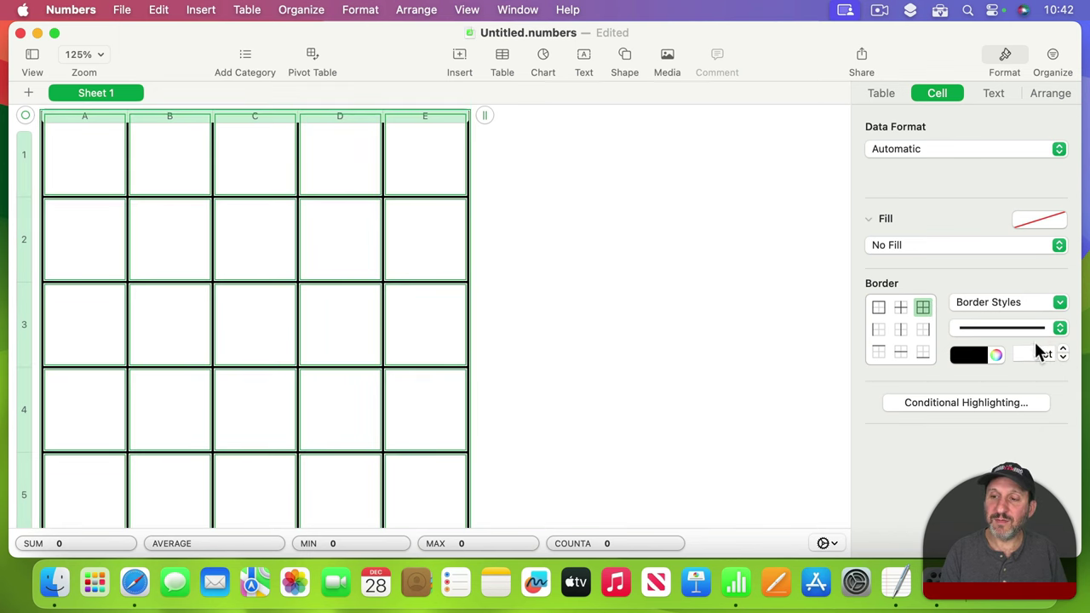
left_click(534, 247)
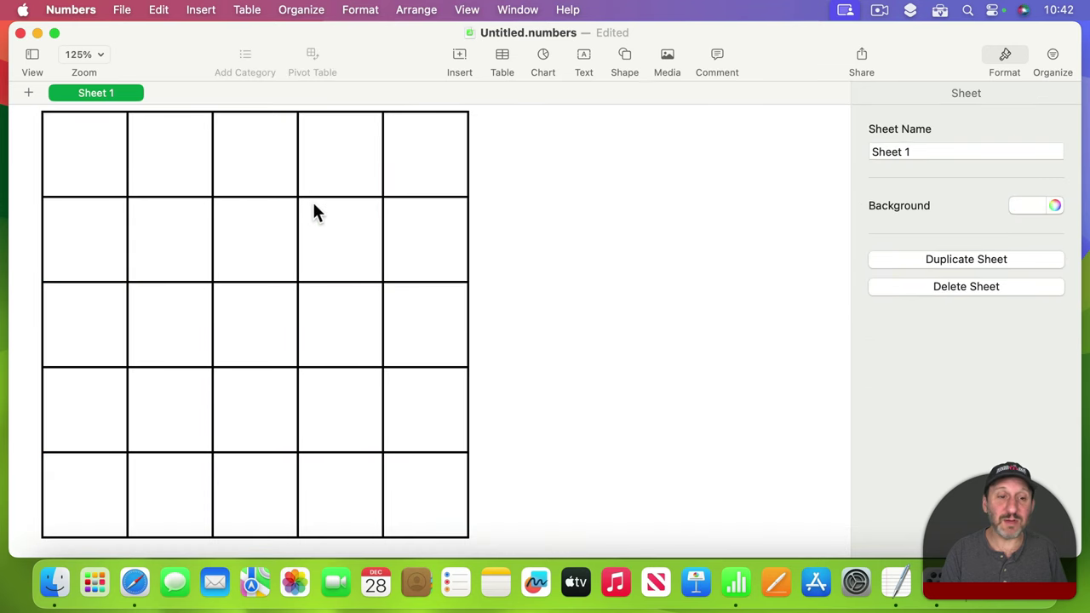
Give centre cell C3 a grey Color Fill.
left_click(253, 327)
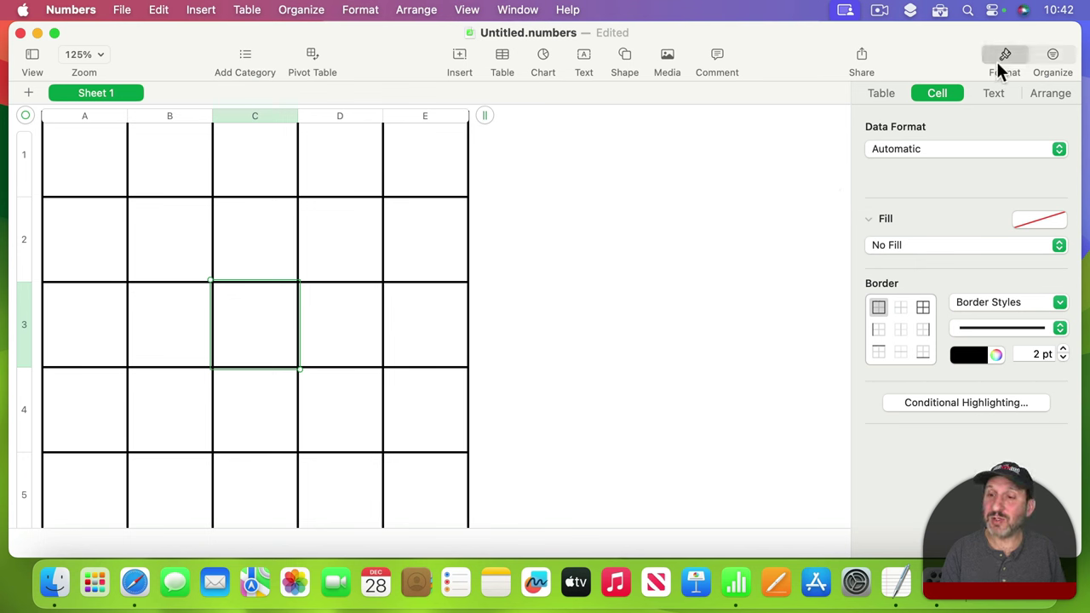
left_click(915, 248)
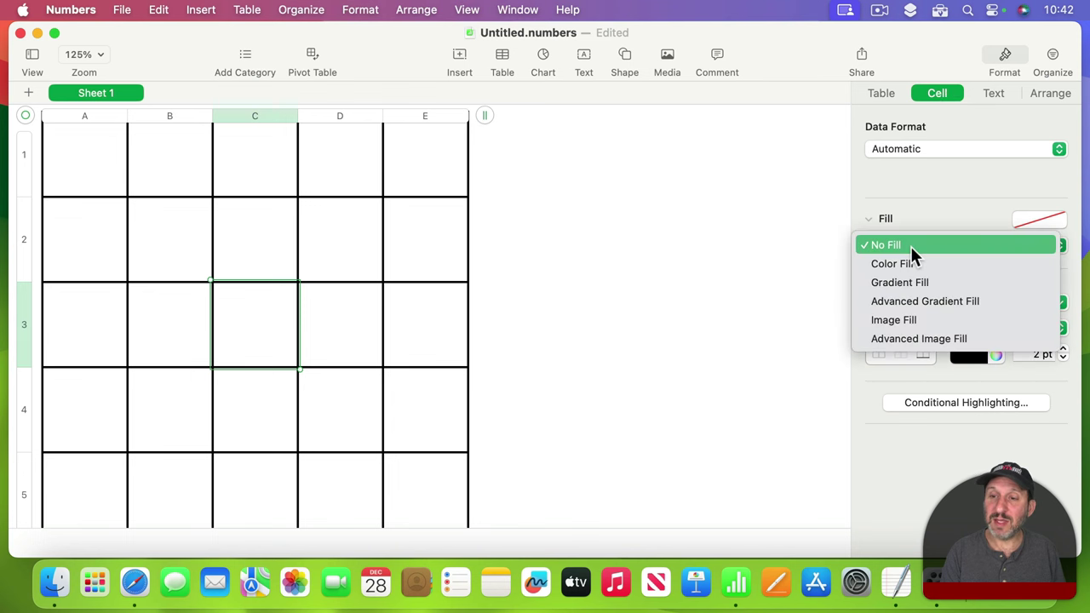
left_click(909, 264)
left_click(890, 271)
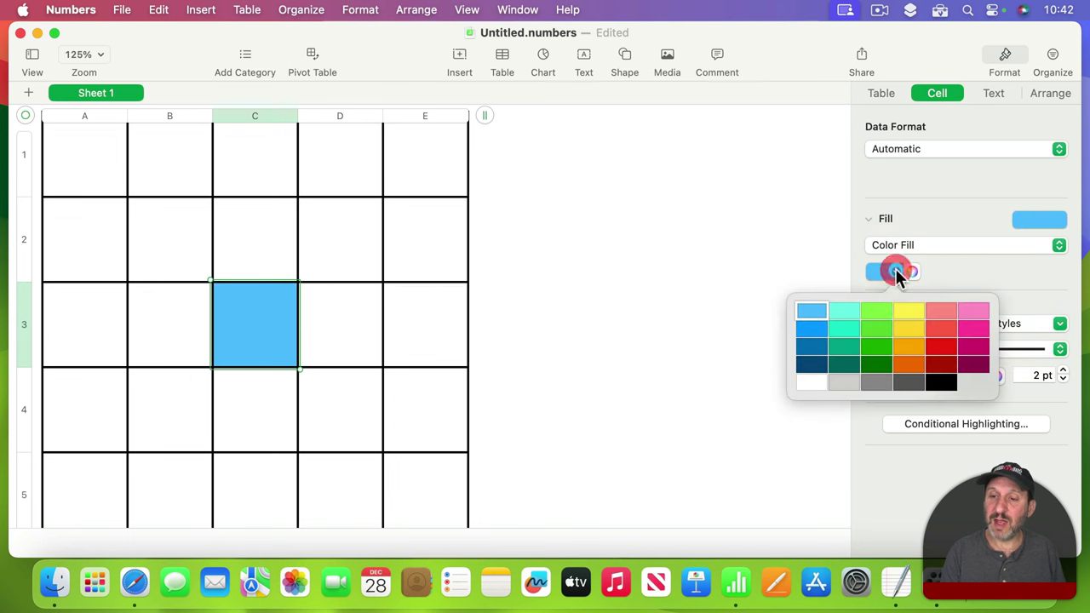
left_click(877, 383)
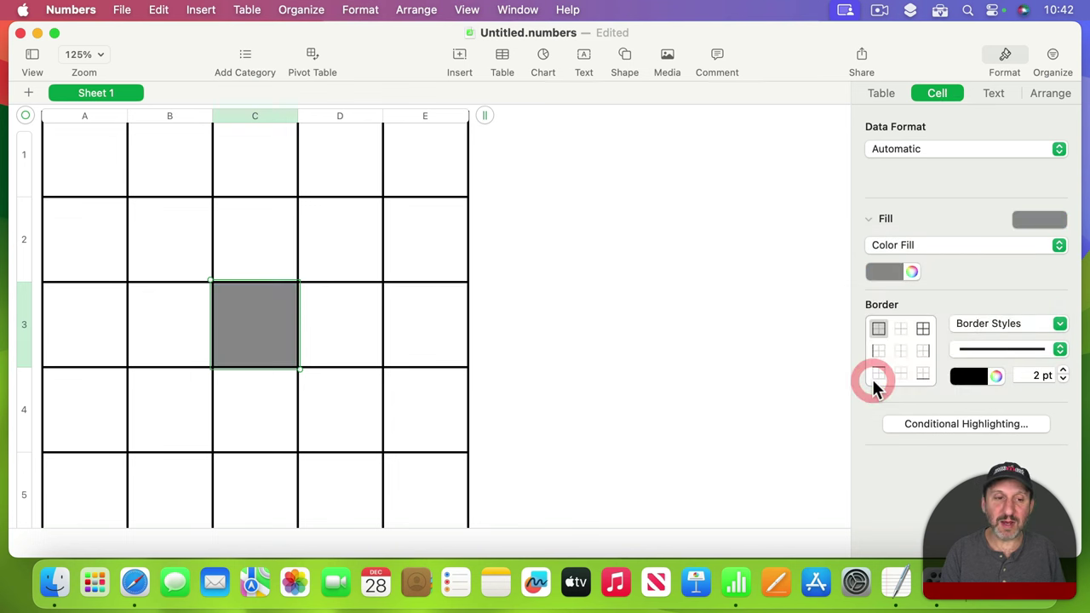
left_click(710, 304)
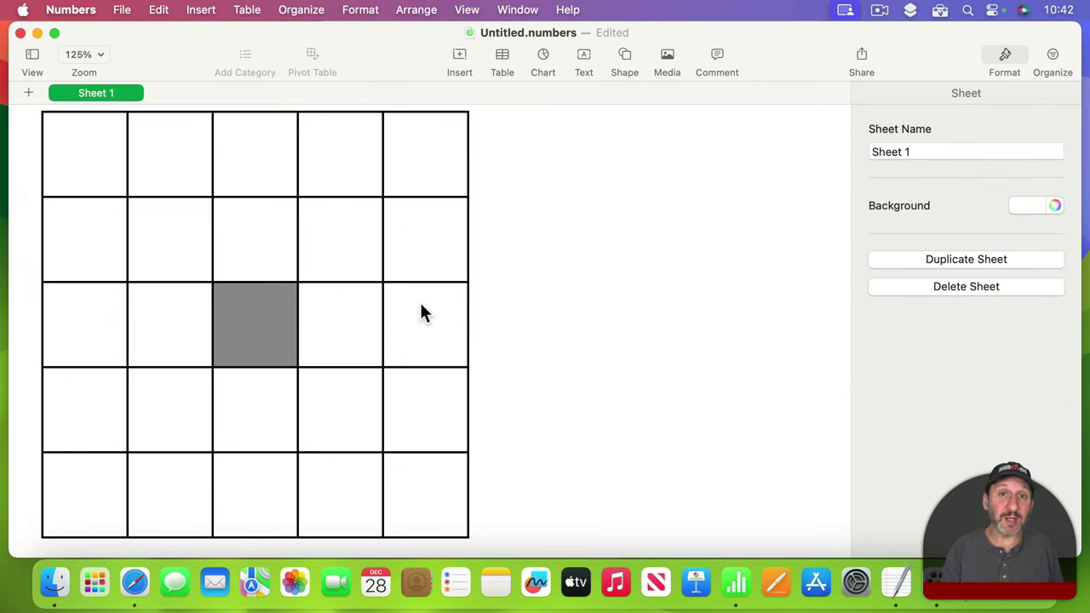
Add Sheet 2 and trim its new table to three columns, A–C.
left_click(73, 141)
left_click(170, 141)
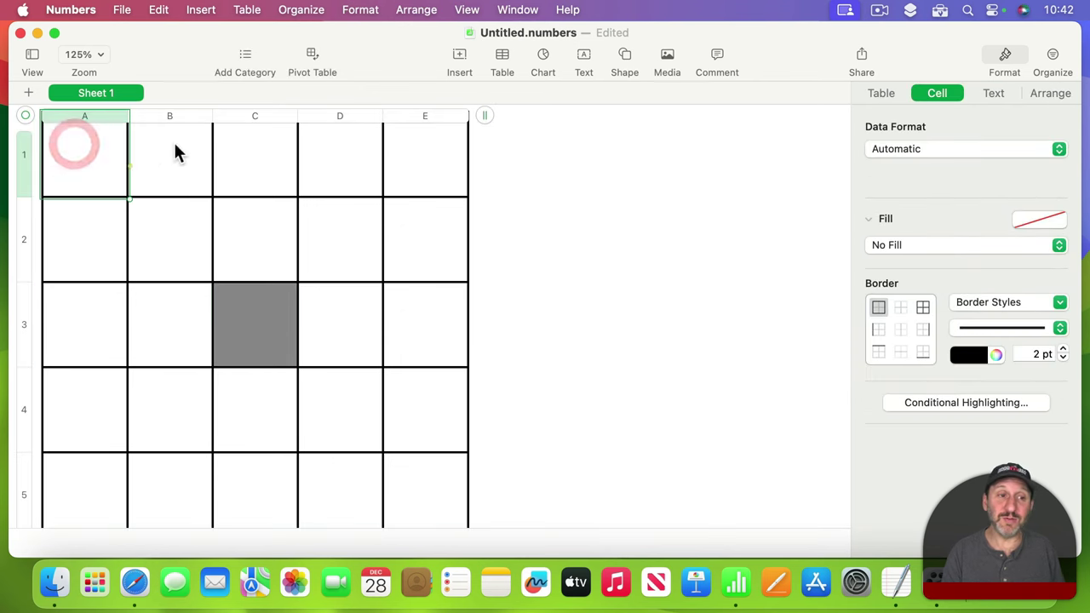
left_click(271, 147)
left_click(336, 148)
left_click(417, 145)
left_click(525, 162)
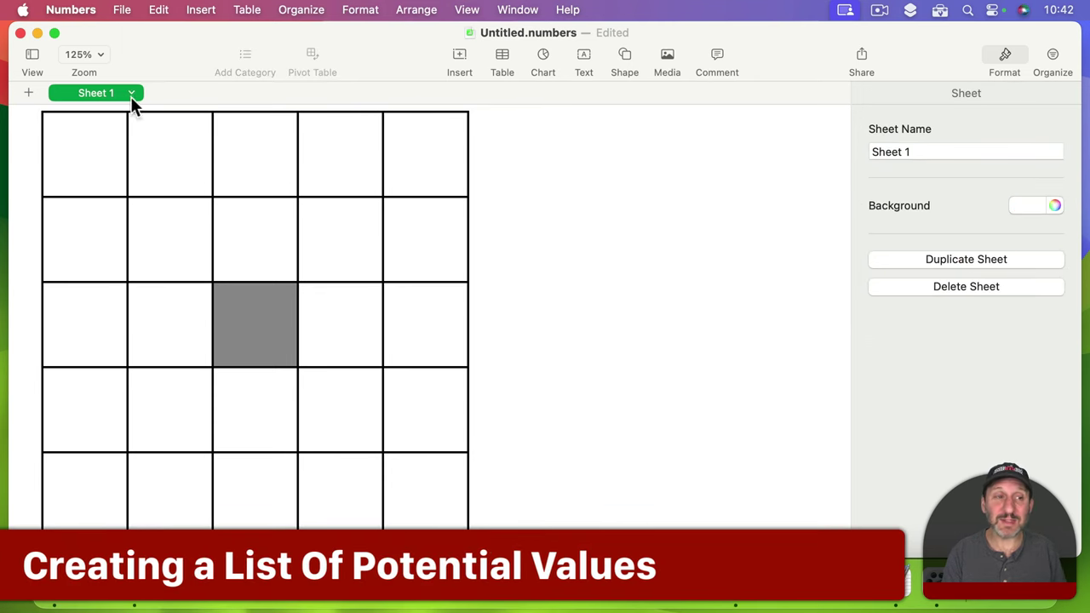
left_click(28, 94)
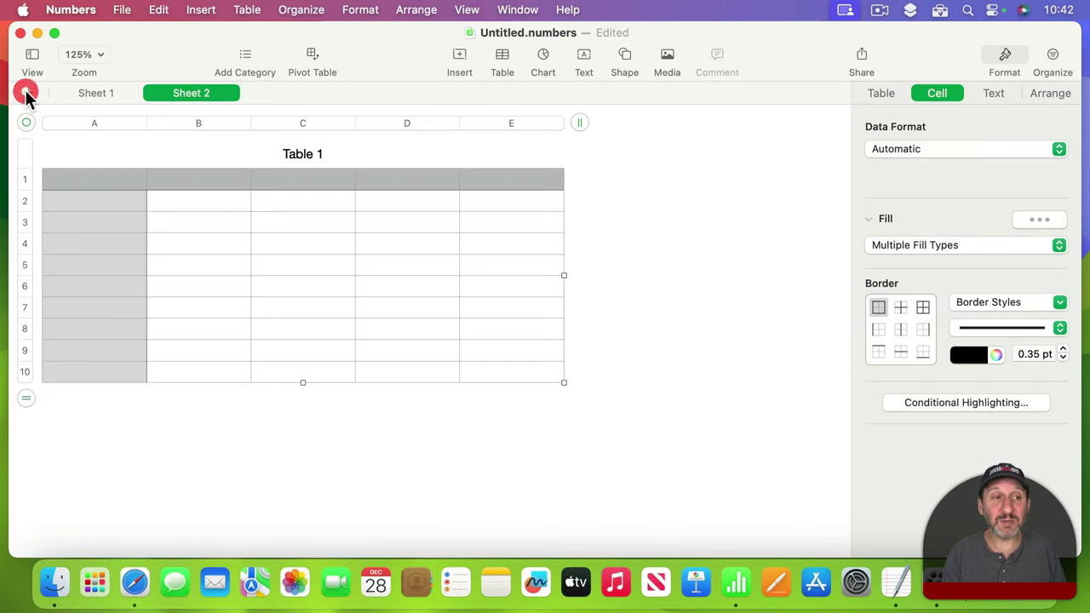
left_click_drag(580, 122, 379, 122)
Head column A 'Values' and paste the 48 buzzword phrases below it.
left_click(85, 179)
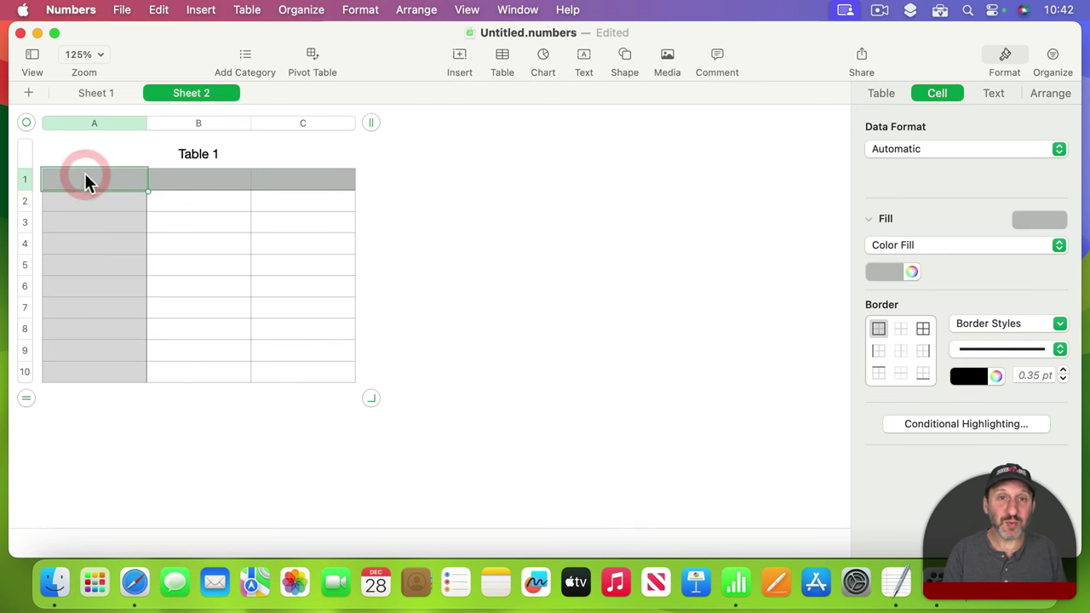
type("Values")
key("Return")
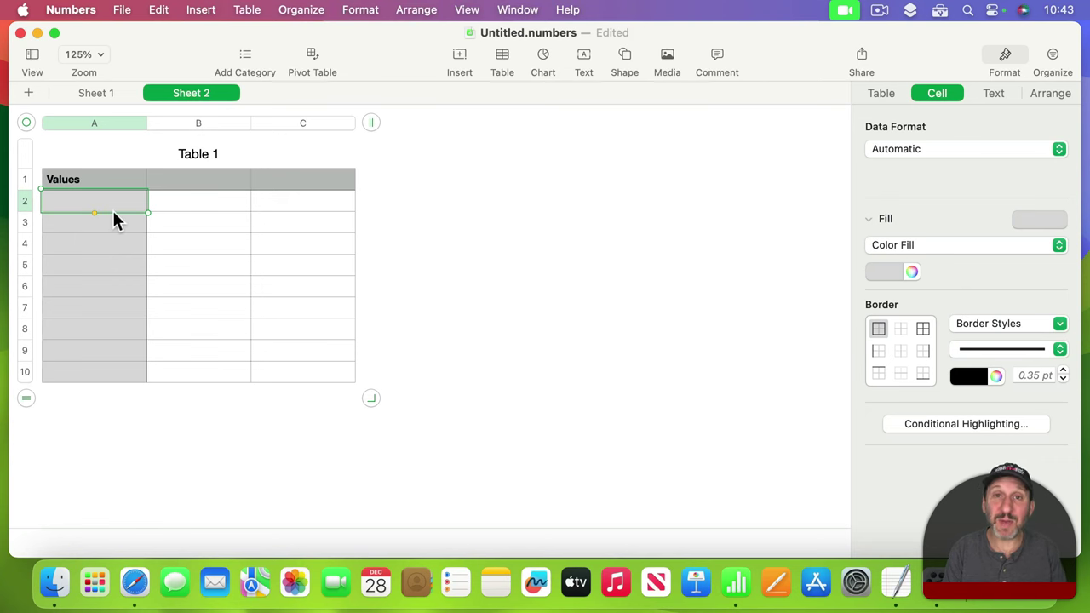
key("super+v")
scroll(94, 357, "down", 10)
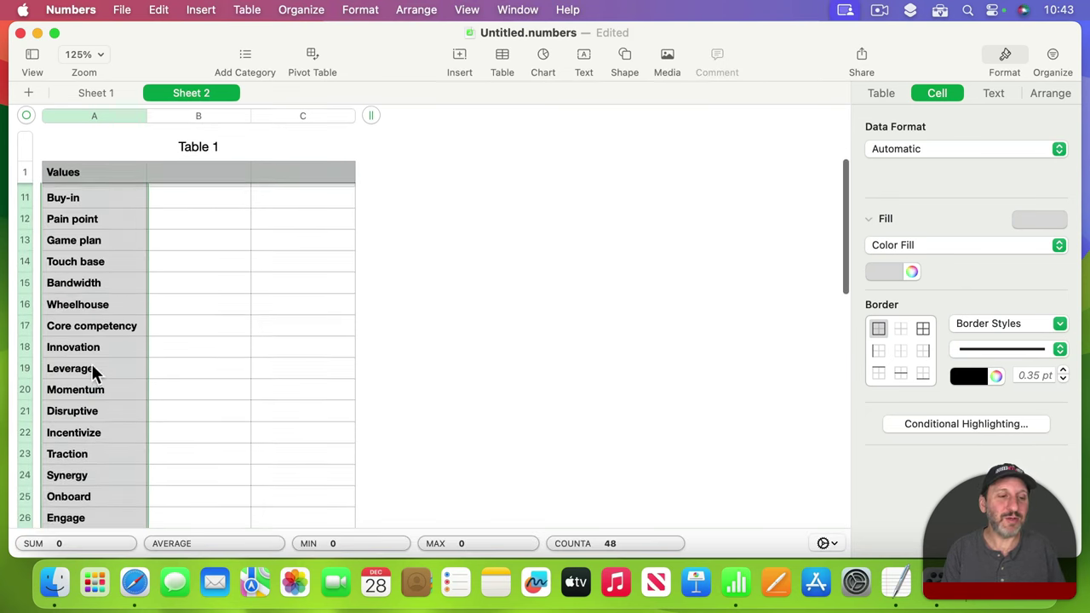
scroll(93, 373, "down", 5)
scroll(94, 375, "up", 10)
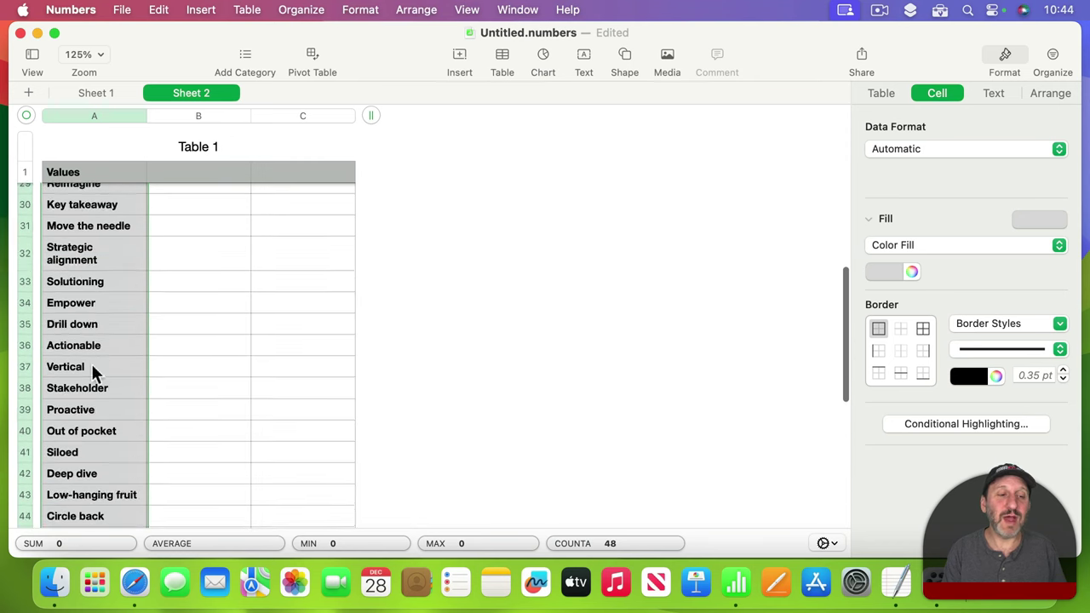
scroll(94, 375, "down", 5)
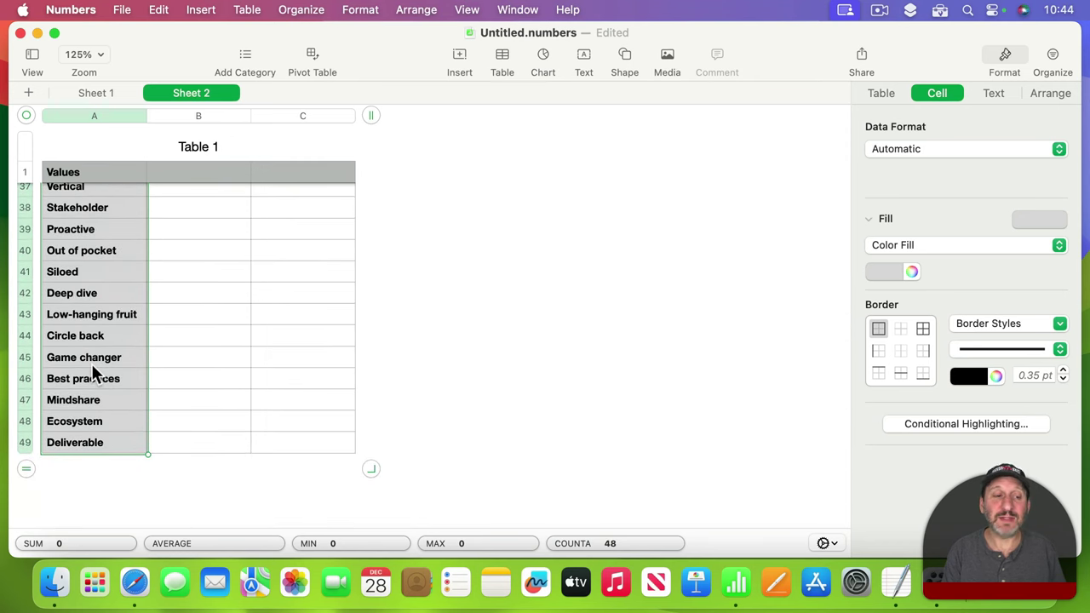
scroll(92, 372, "up", 15)
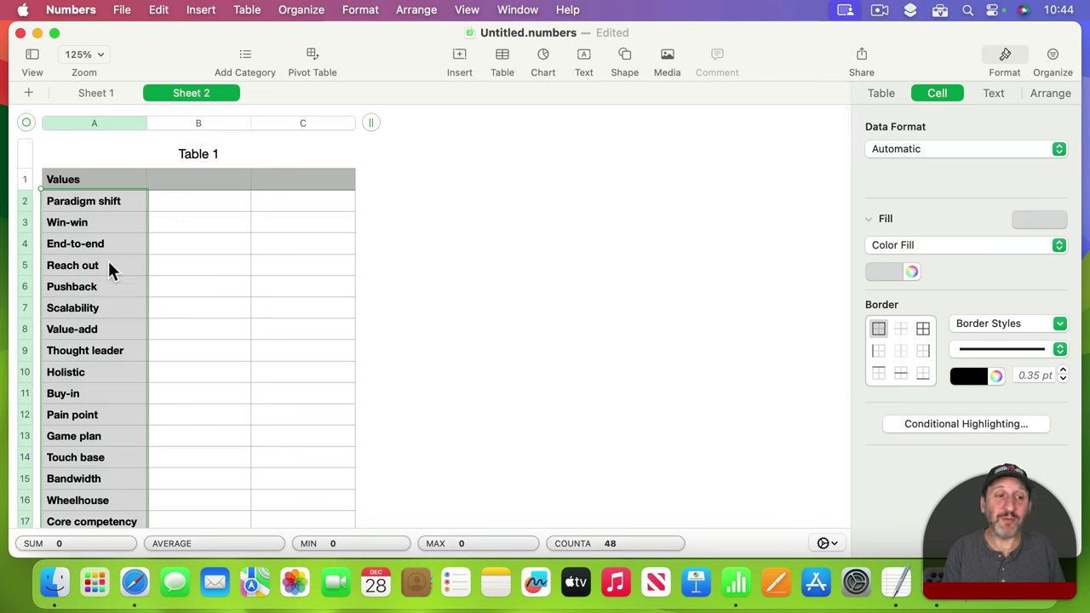
Type the header 'Random Number' in cell B1.
left_click(204, 183)
left_click(204, 183)
type("Random Number")
key("Return")
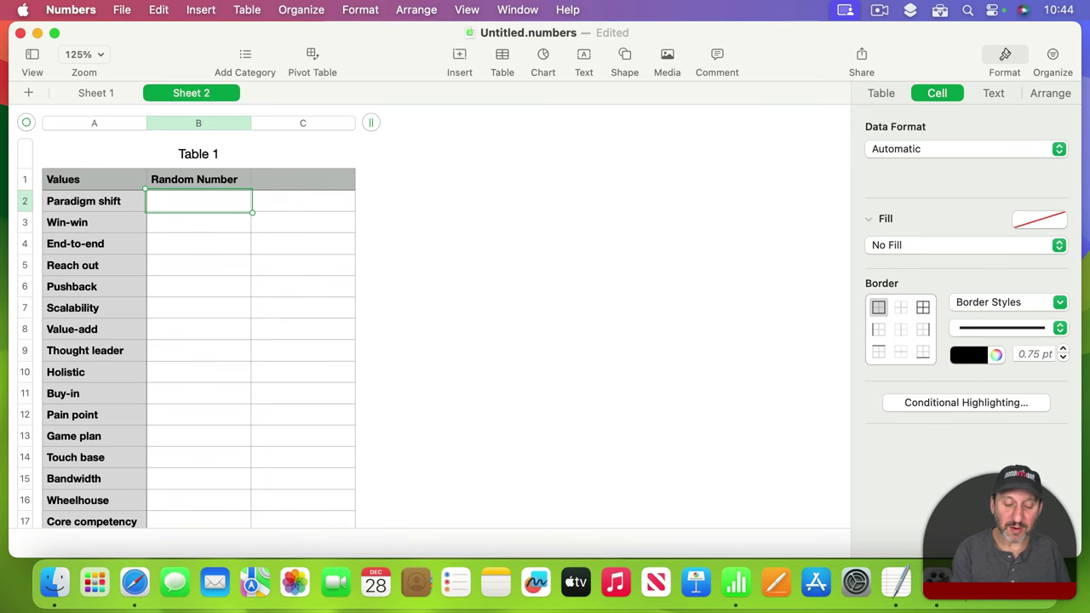
Enter =RAND() in B2, paste it down column B, then switch to Sheet 1.
type("=rand")
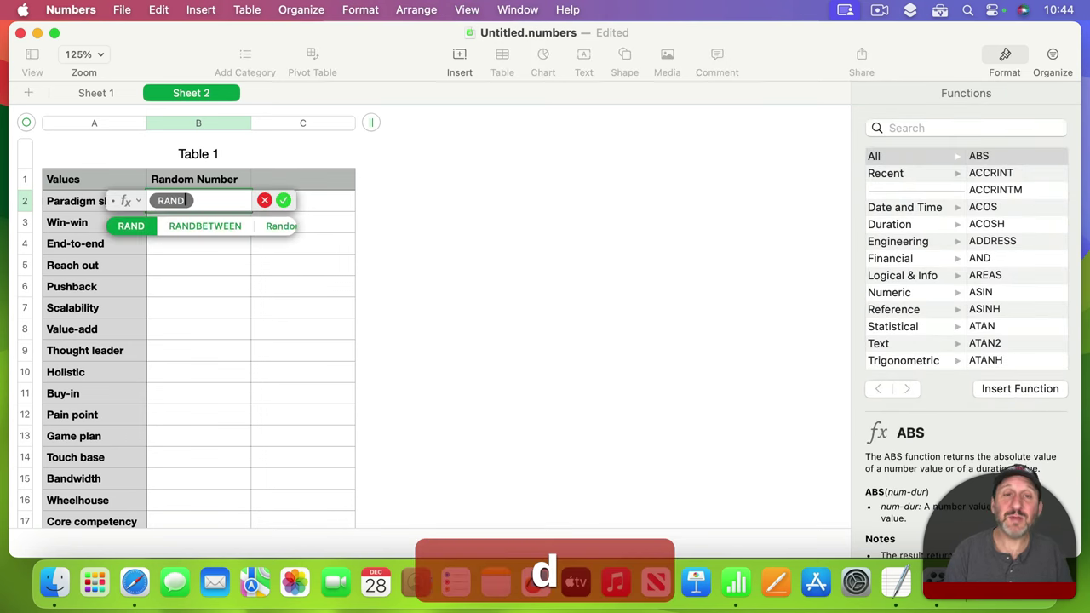
left_click(125, 226)
left_click(283, 201)
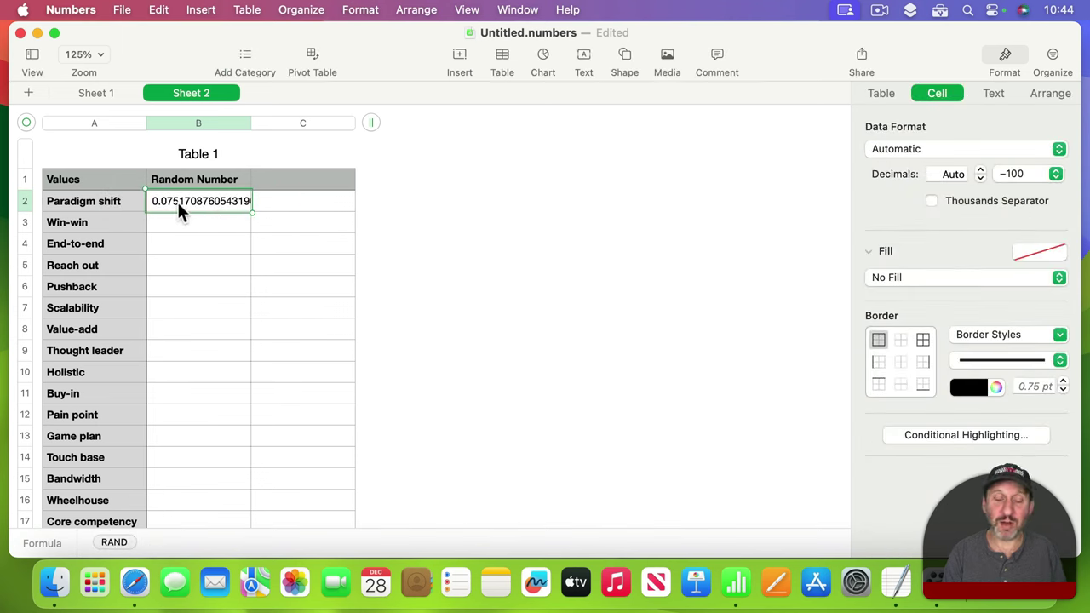
key("super+c")
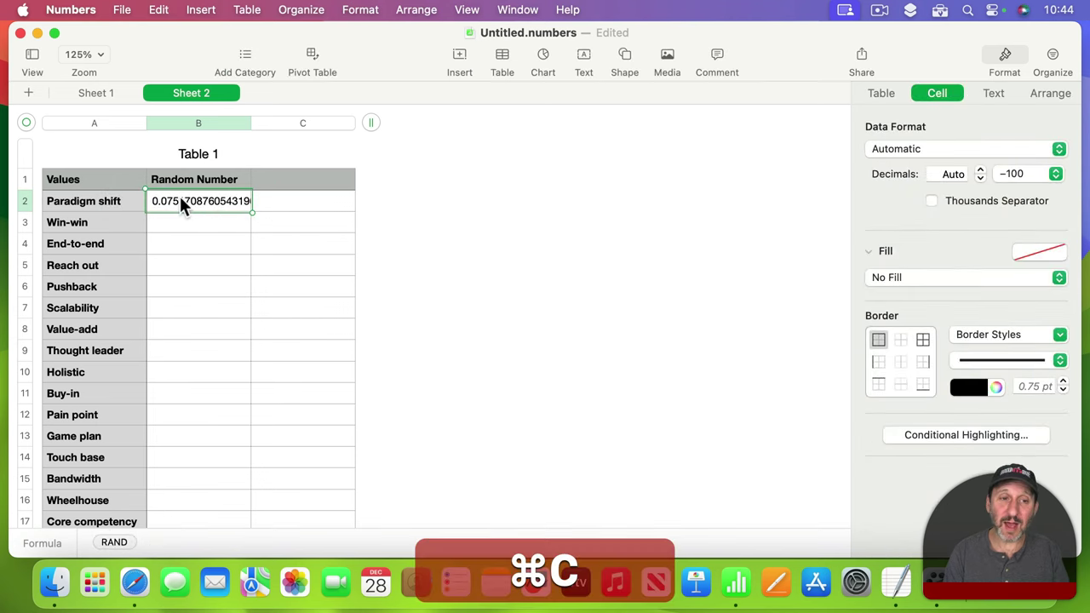
left_click(197, 123)
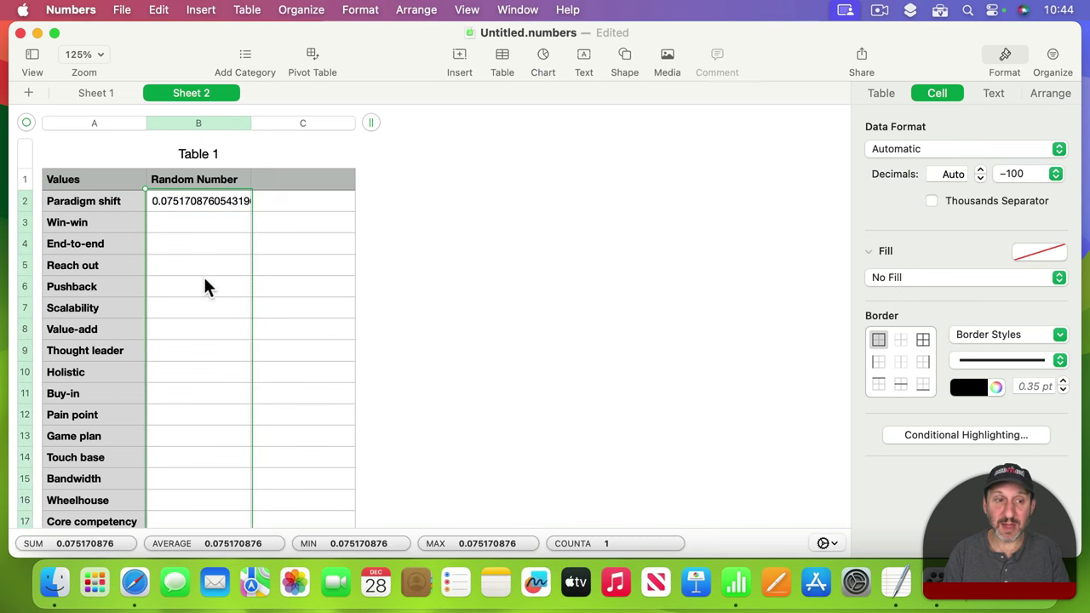
key("super+v")
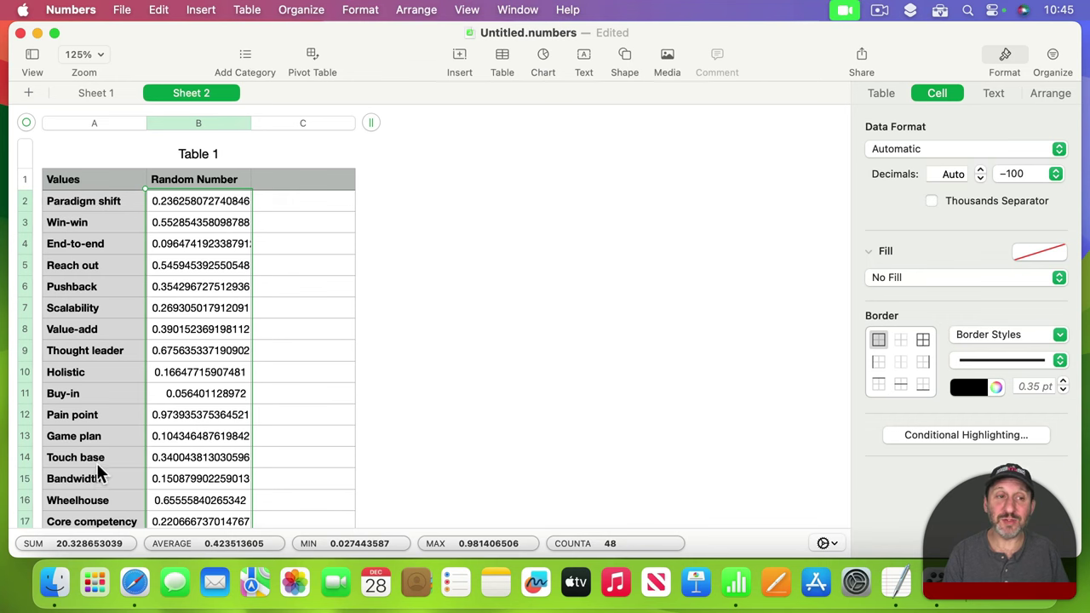
left_click(97, 93)
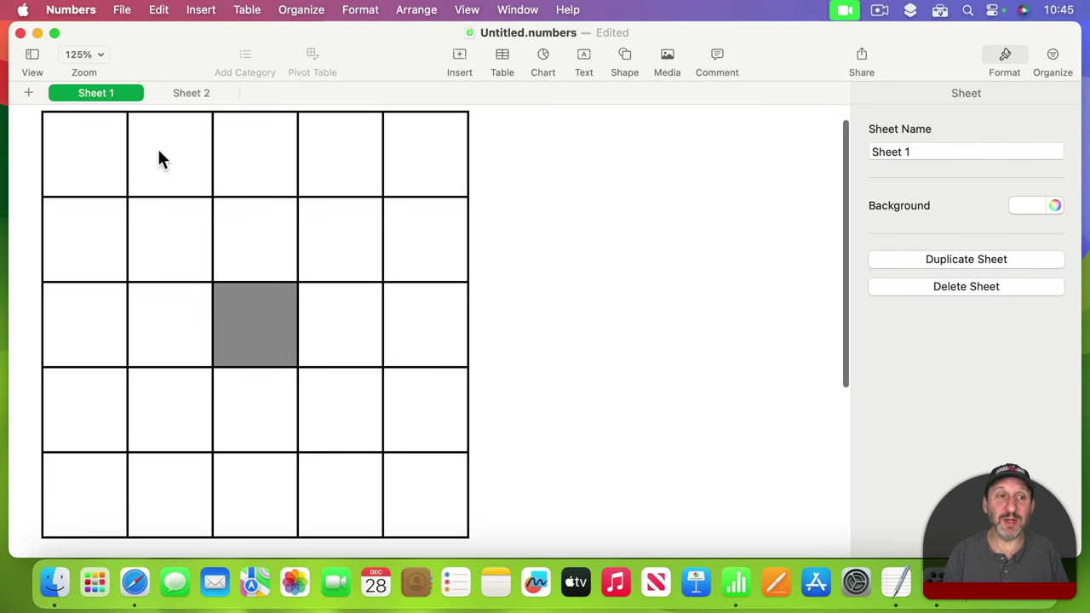
Switch back to Sheet 2 with the buzzword and random number table.
left_click(184, 95)
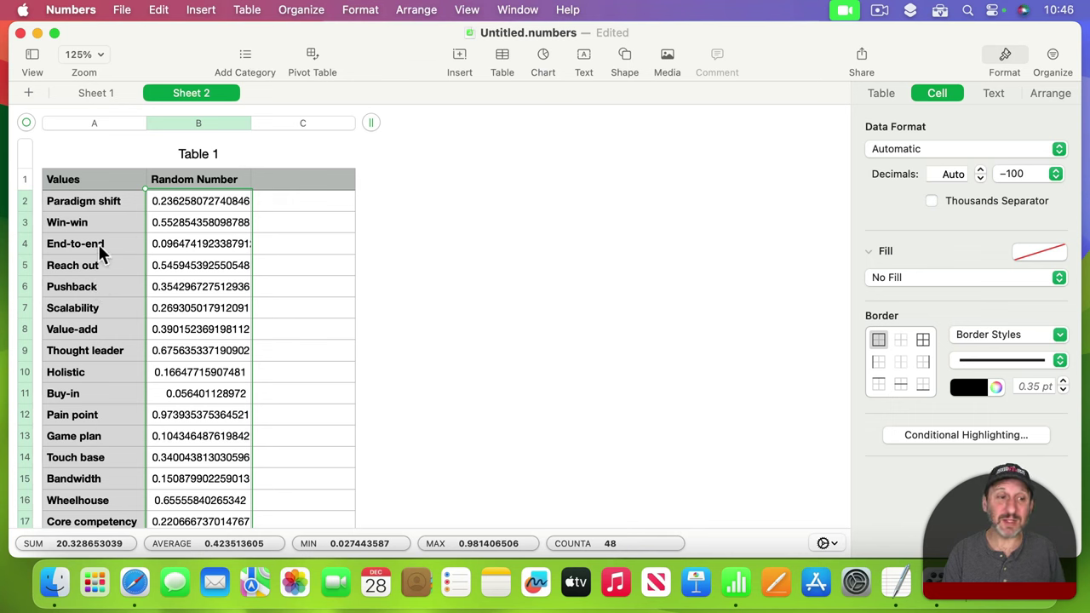
Type the header 'Rank' in cell C1.
left_click(285, 182)
type("Rank")
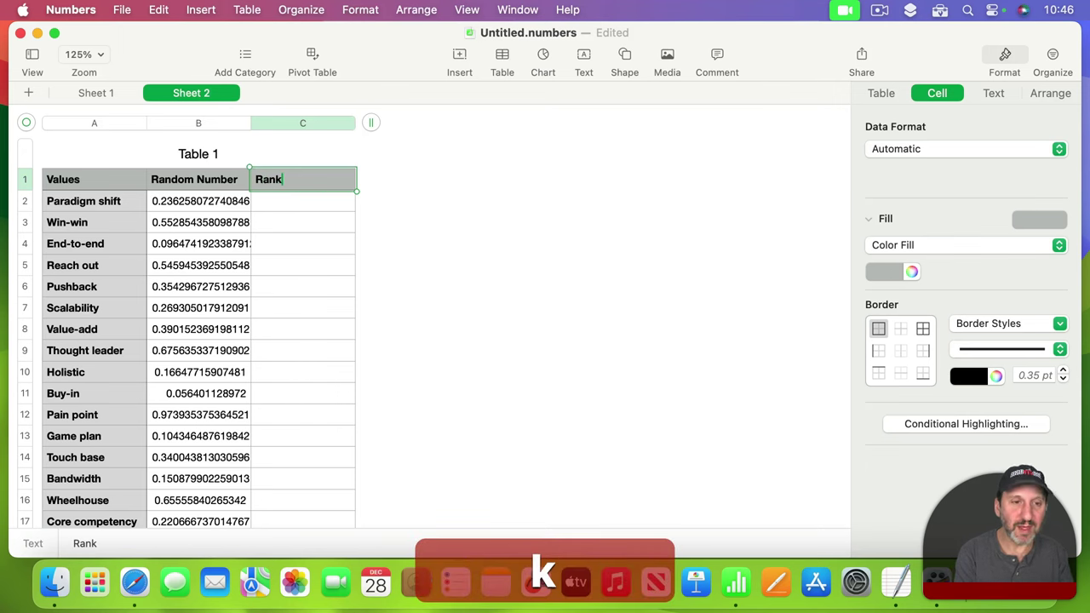
key("Return")
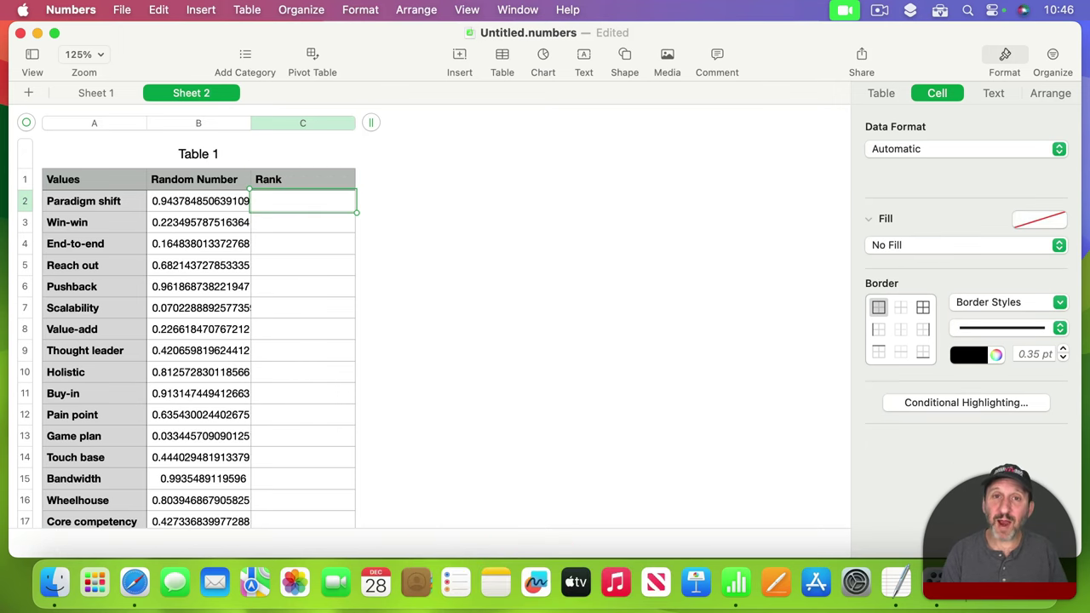
Enter a RANK formula in C2 ranking B2 within all of column B.
type("=")
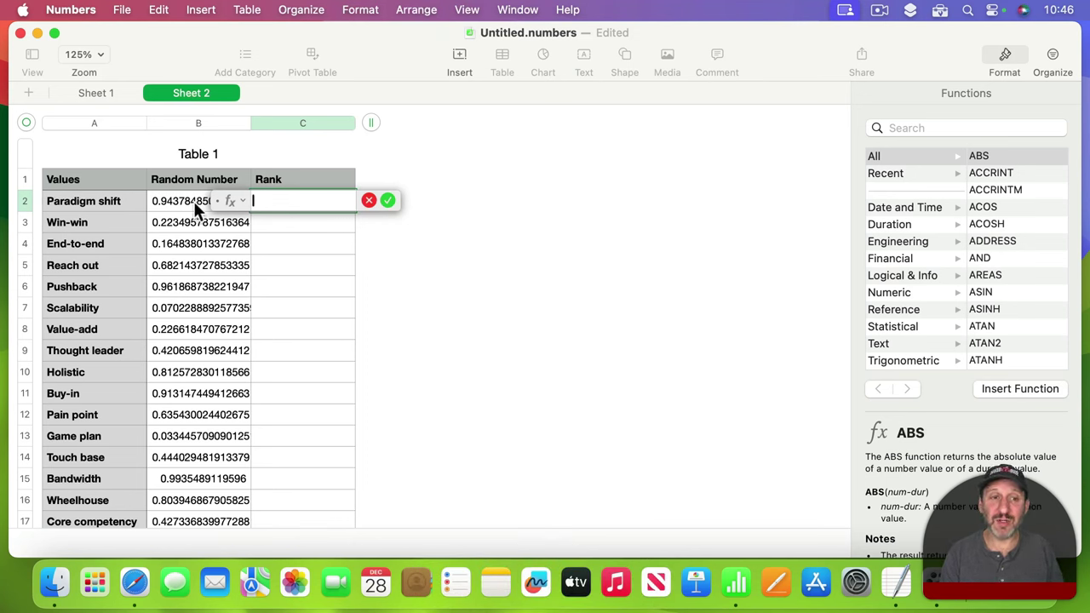
left_click(942, 126)
type("r")
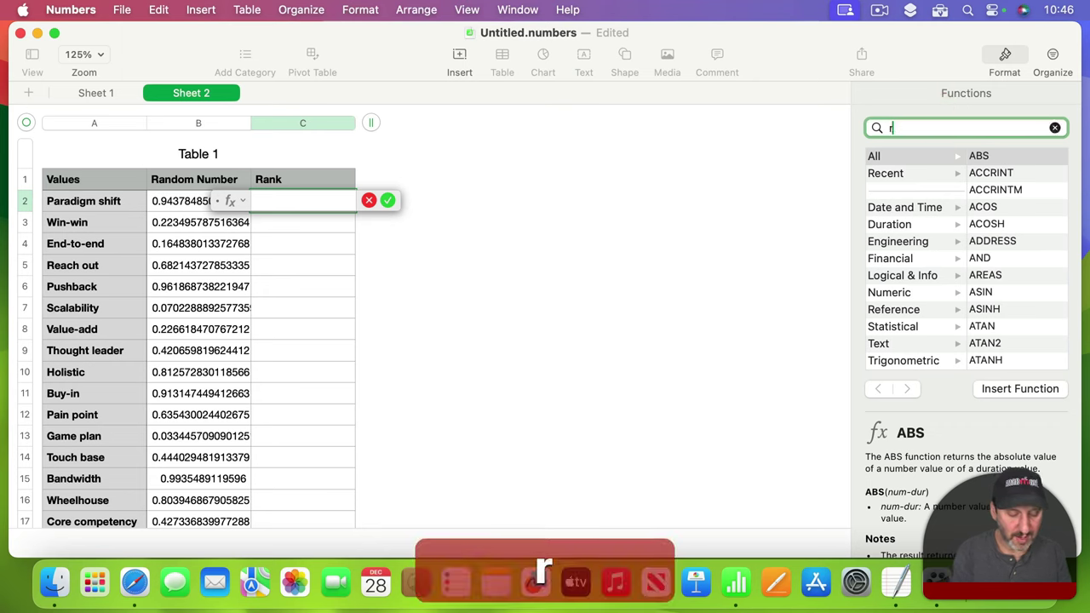
type("ank")
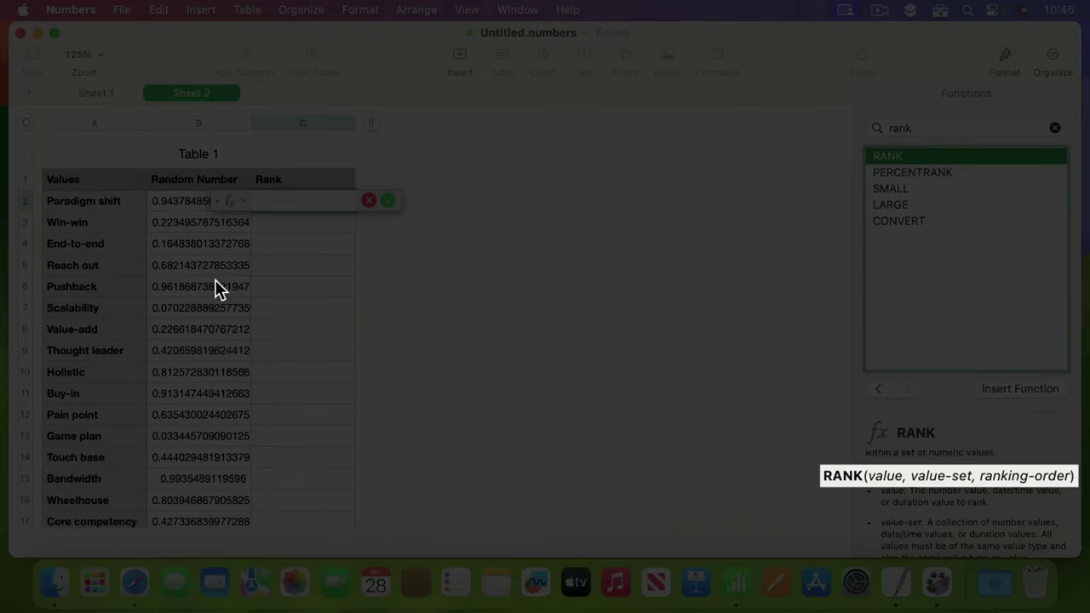
key("super+z")
type("RANK")
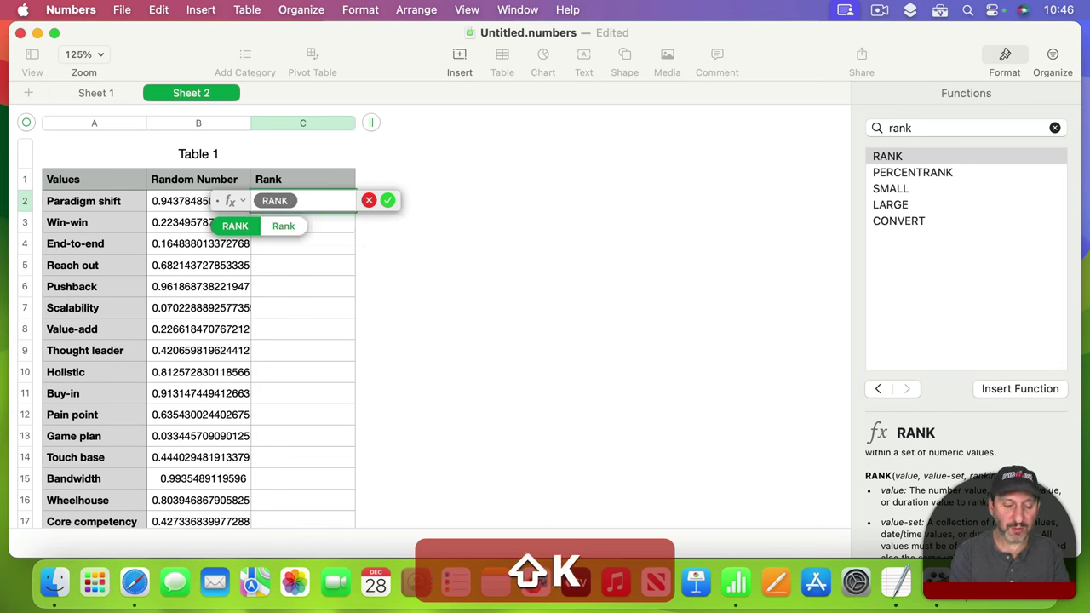
type("(")
left_click(170, 200)
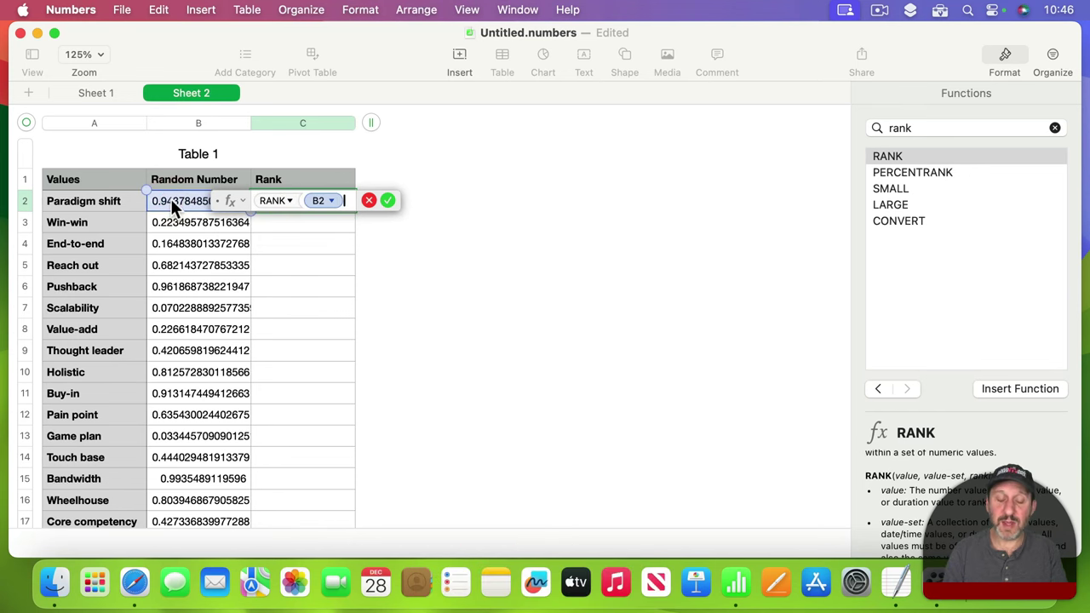
type(",")
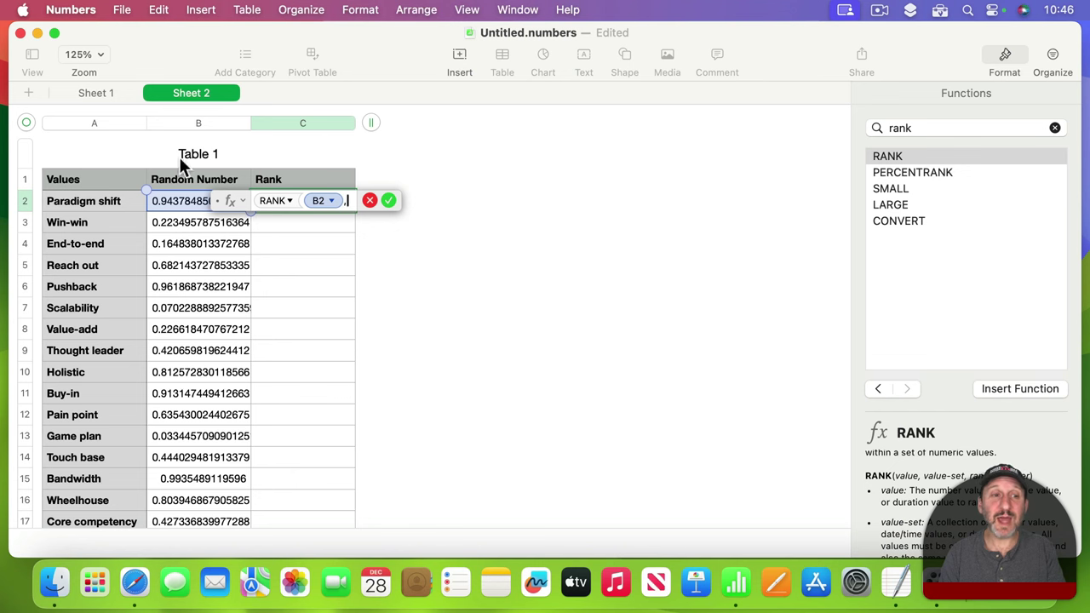
left_click(203, 123)
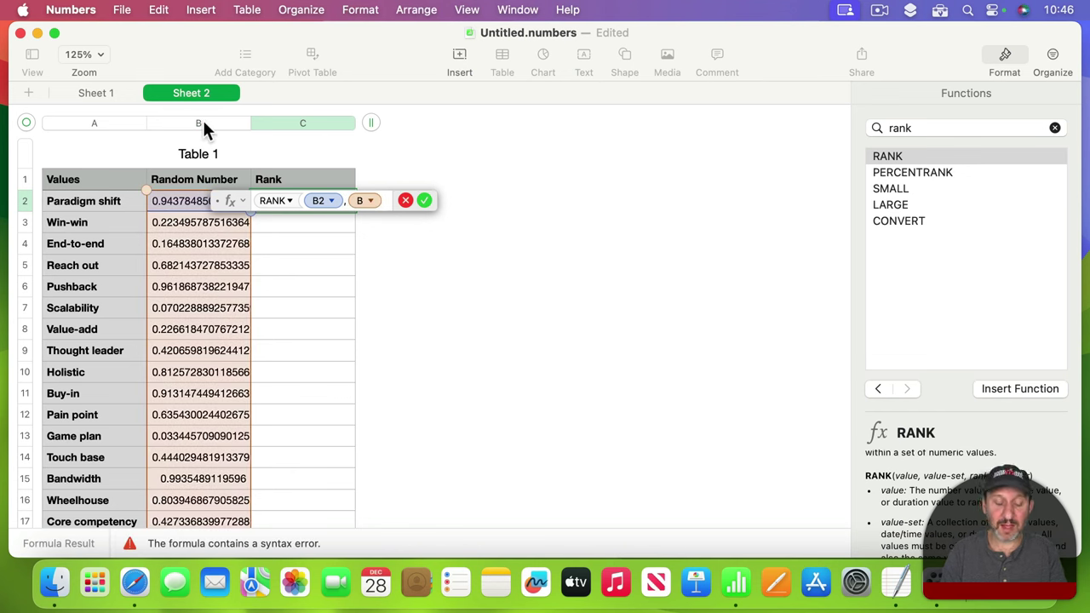
key("shift")
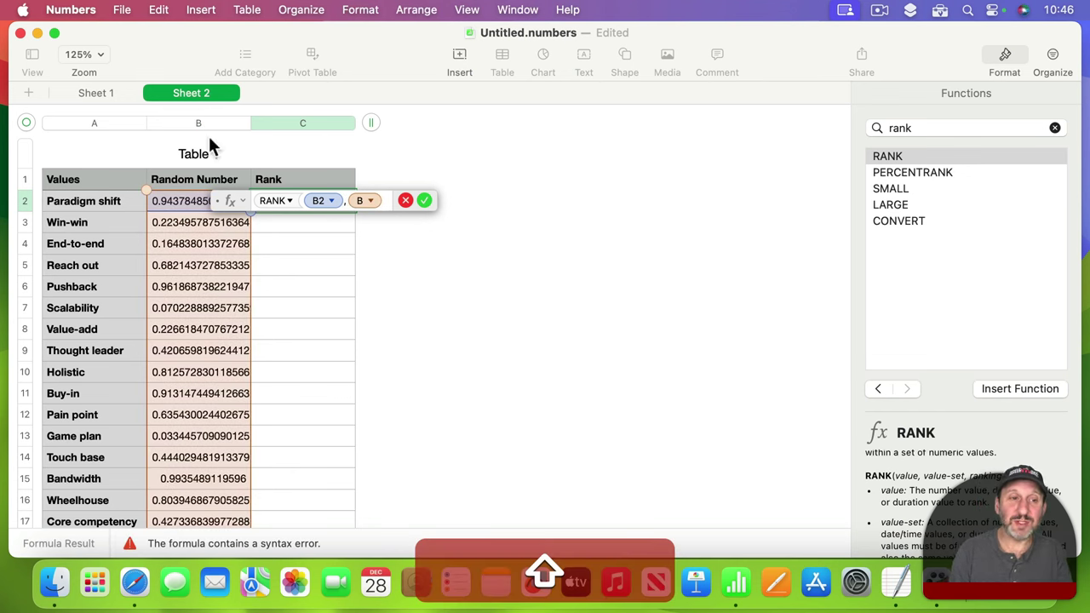
type(")")
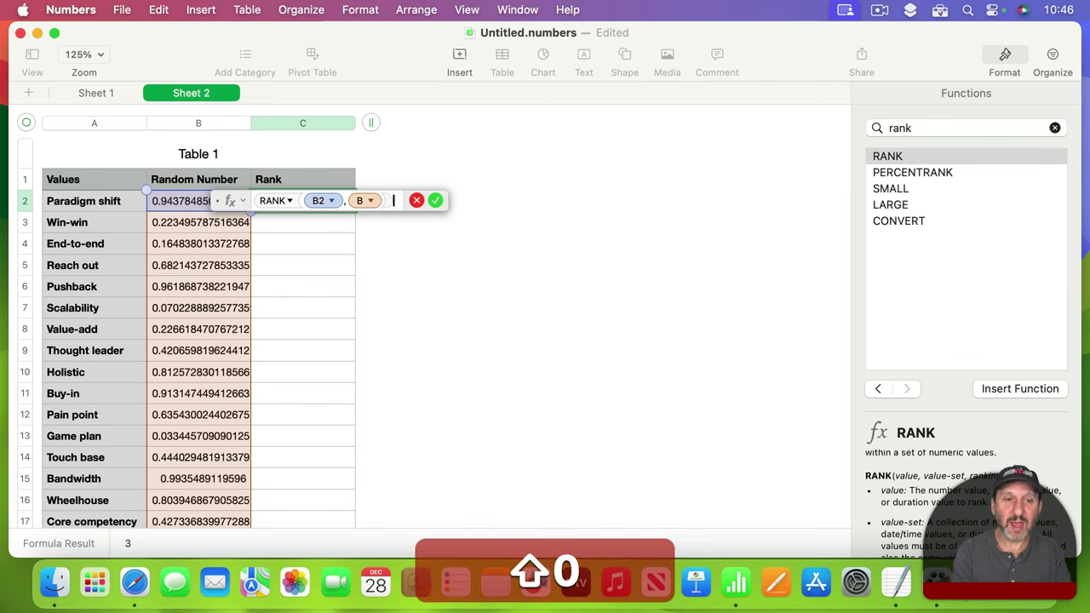
key("Return")
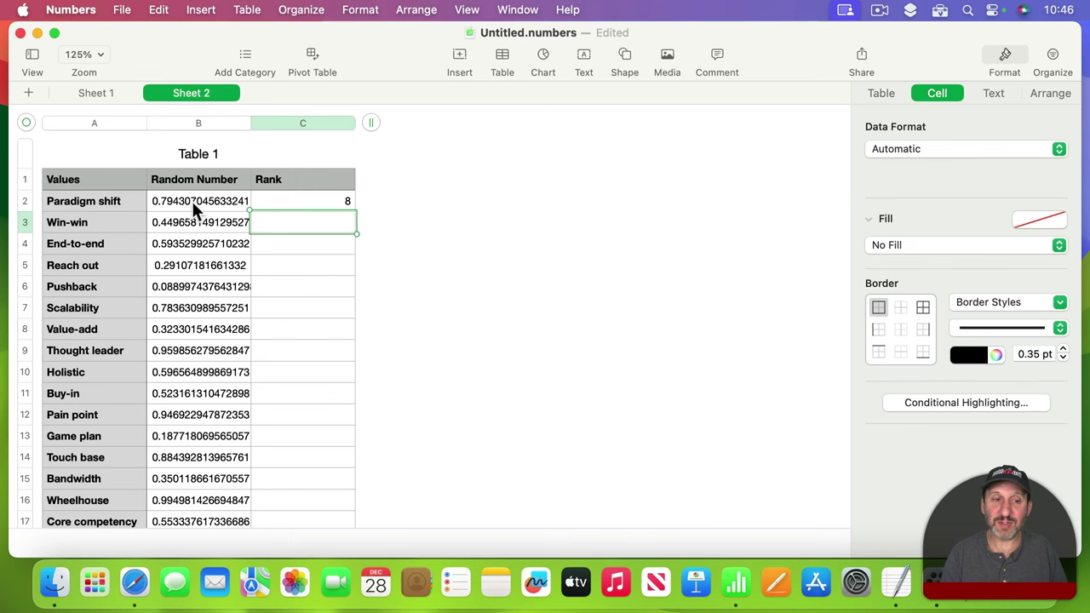
double_click(342, 202)
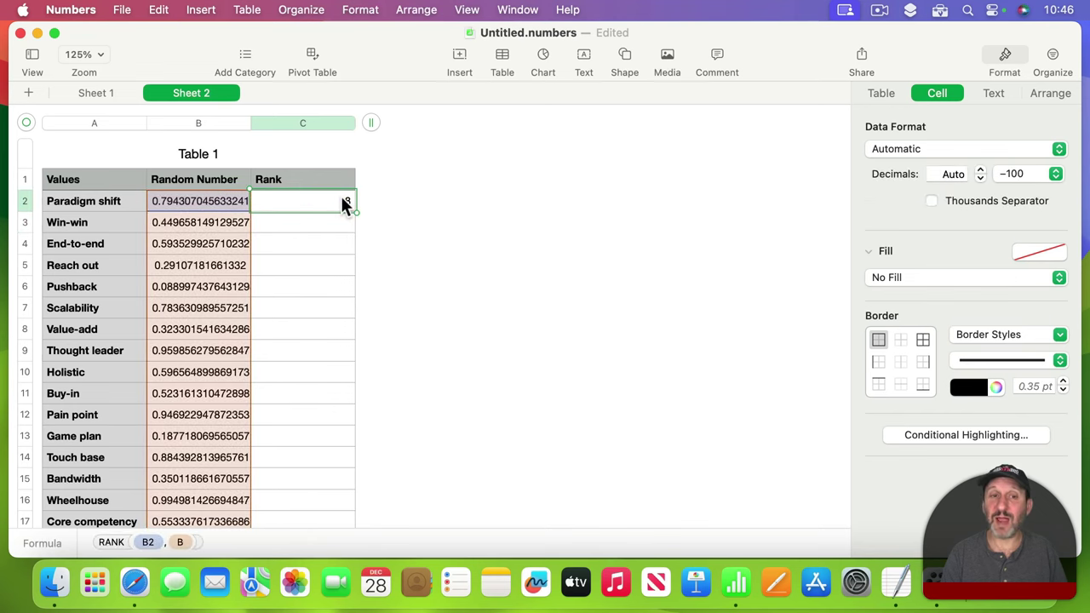
Paste C2's RANK formula down column C and check the ranks run 1 to 48.
key("super+c")
left_click(316, 124)
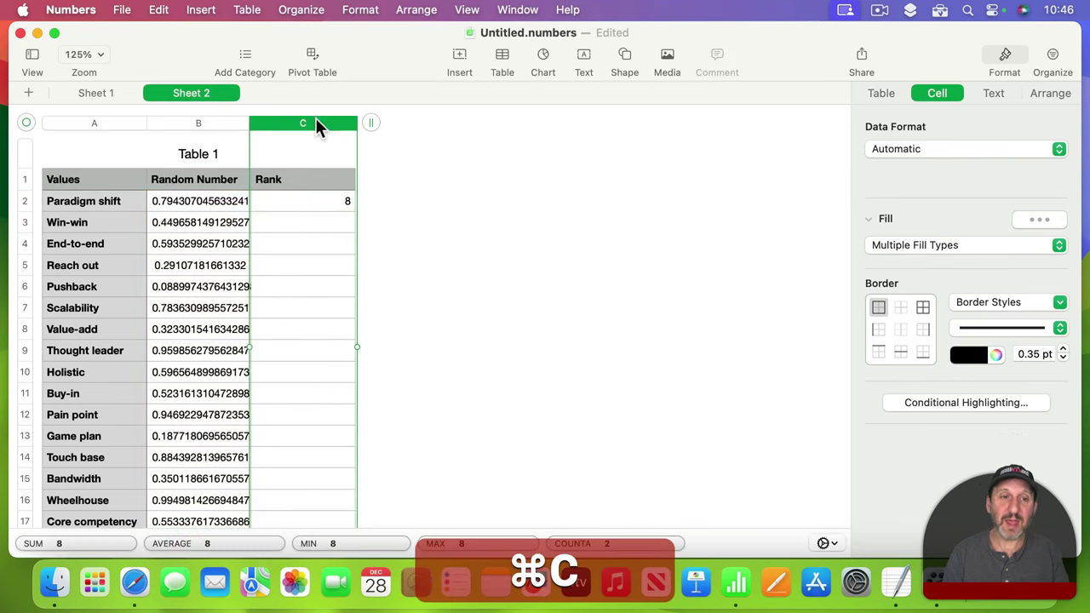
key("super+v")
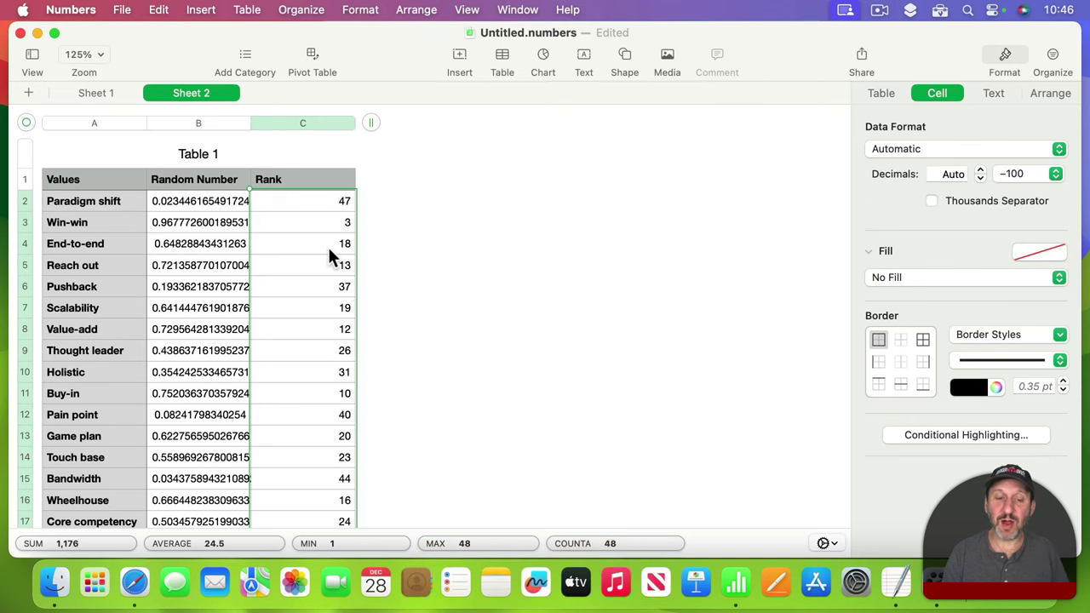
scroll(323, 304, "down", 10)
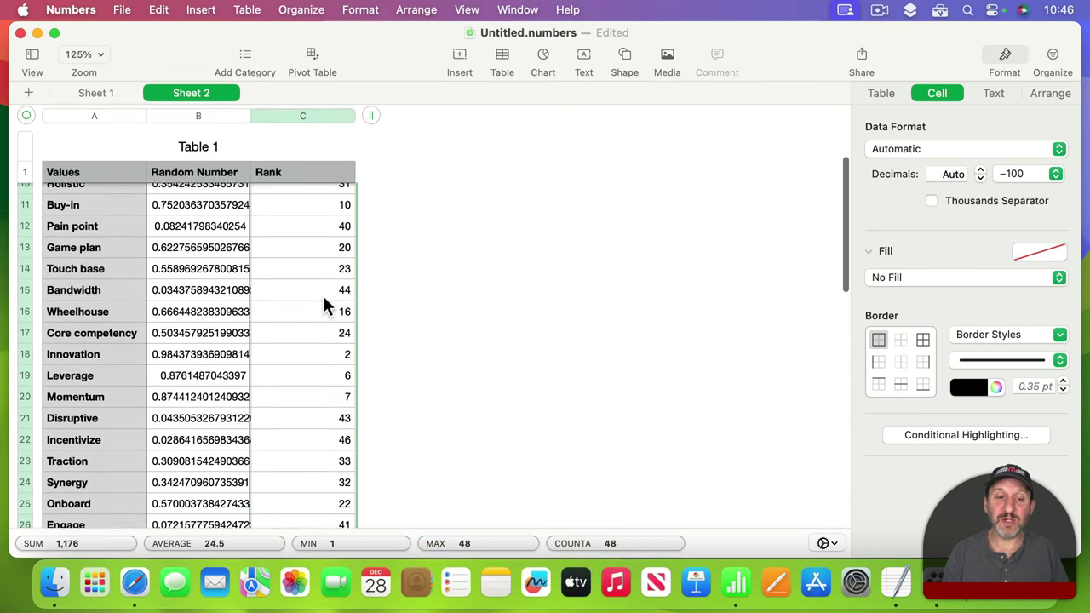
scroll(324, 303, "down", 5)
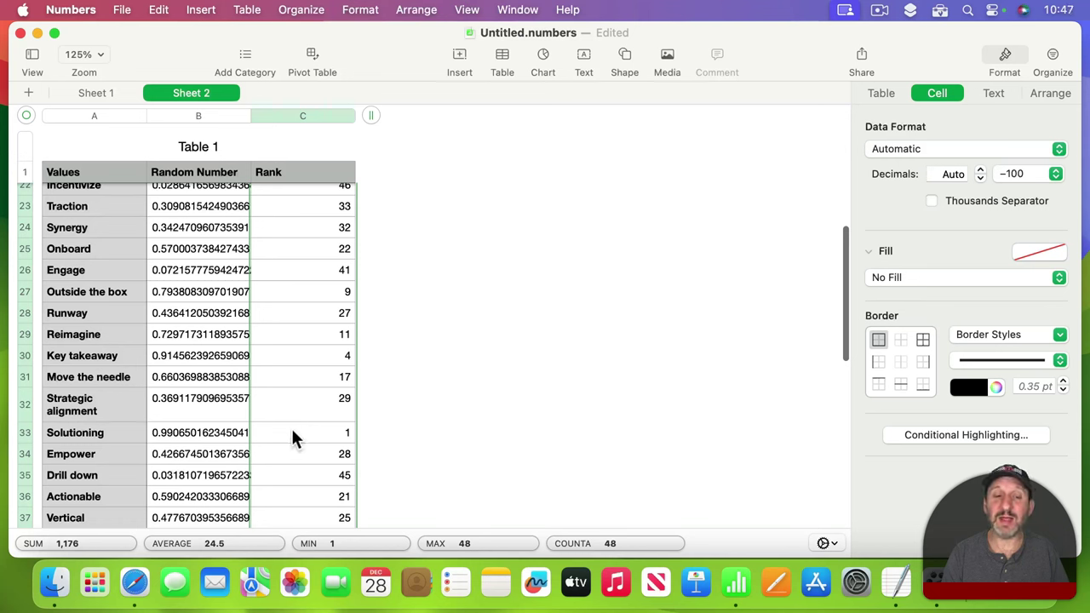
scroll(303, 382, "up", 10)
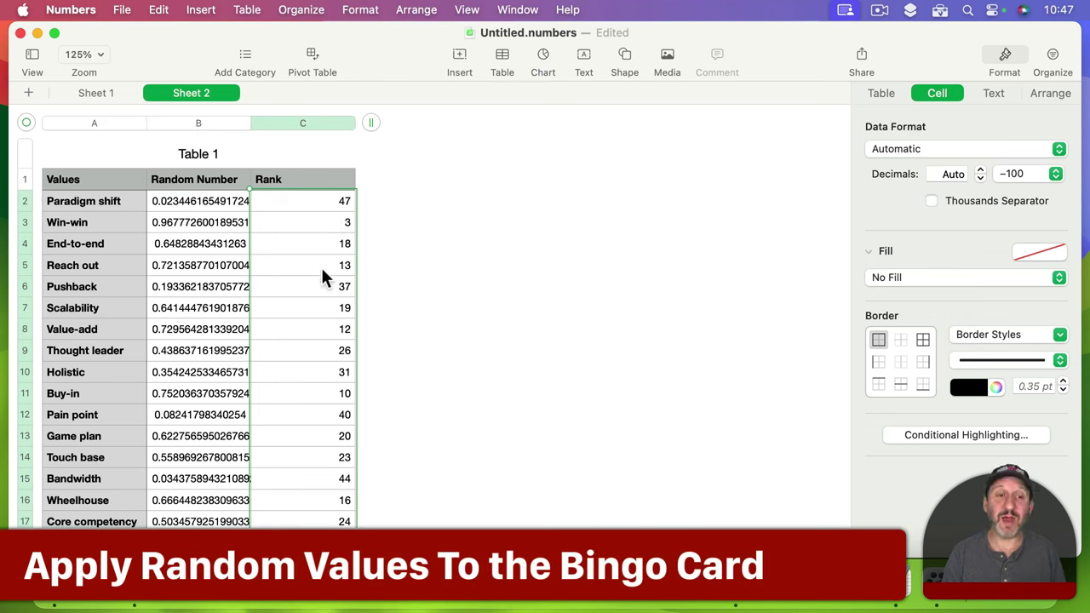
Start a LOOKUP formula in Sheet 1's bingo cell A1.
left_click(101, 95)
left_click(67, 133)
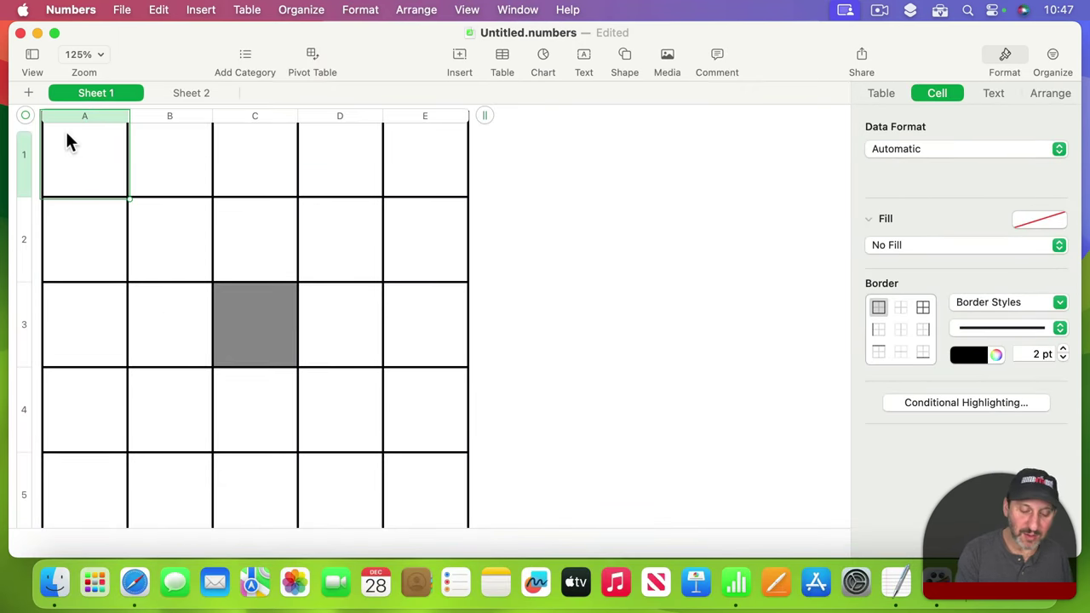
key("equal")
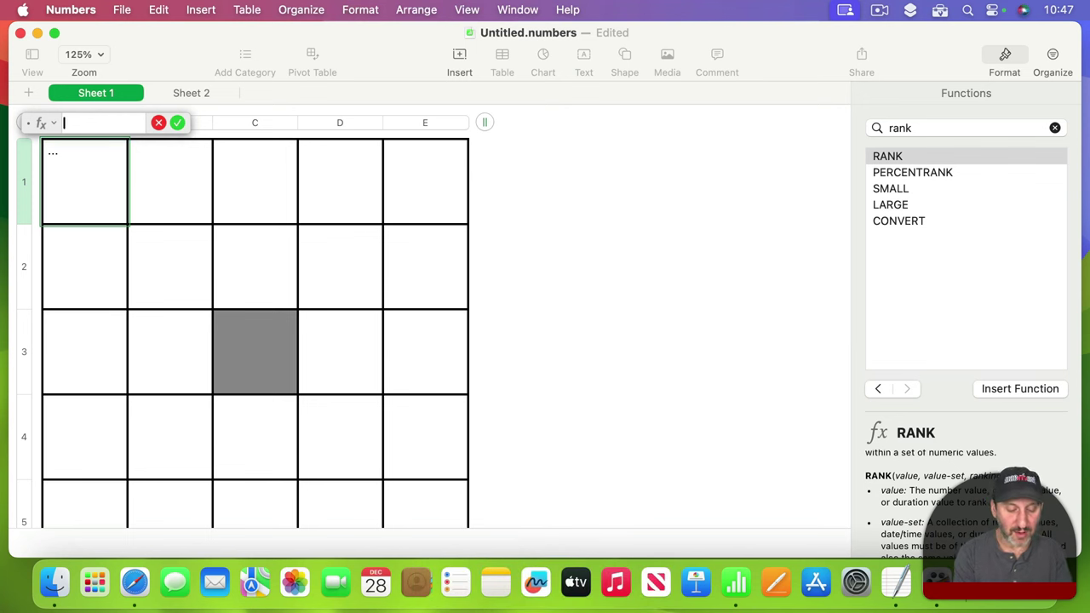
type("LOO")
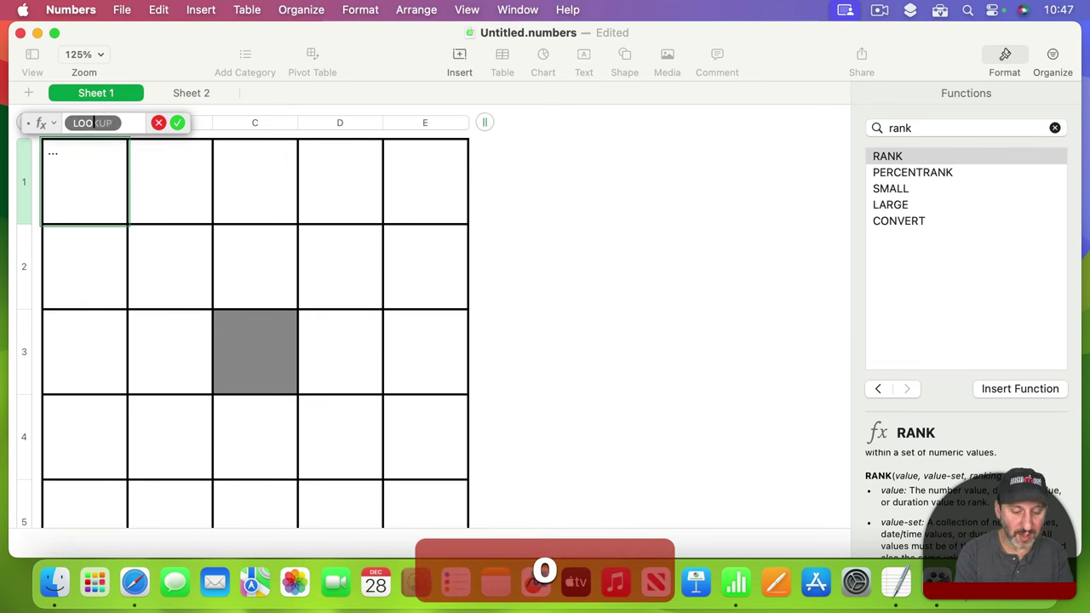
type("kup(")
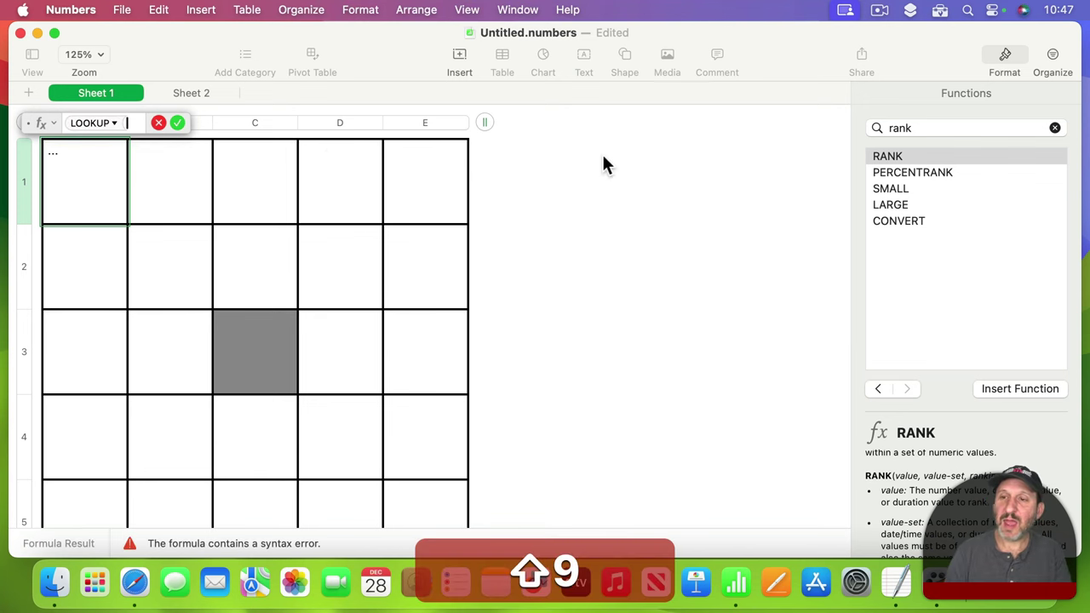
left_click(900, 126)
double_click(900, 125)
type("lo")
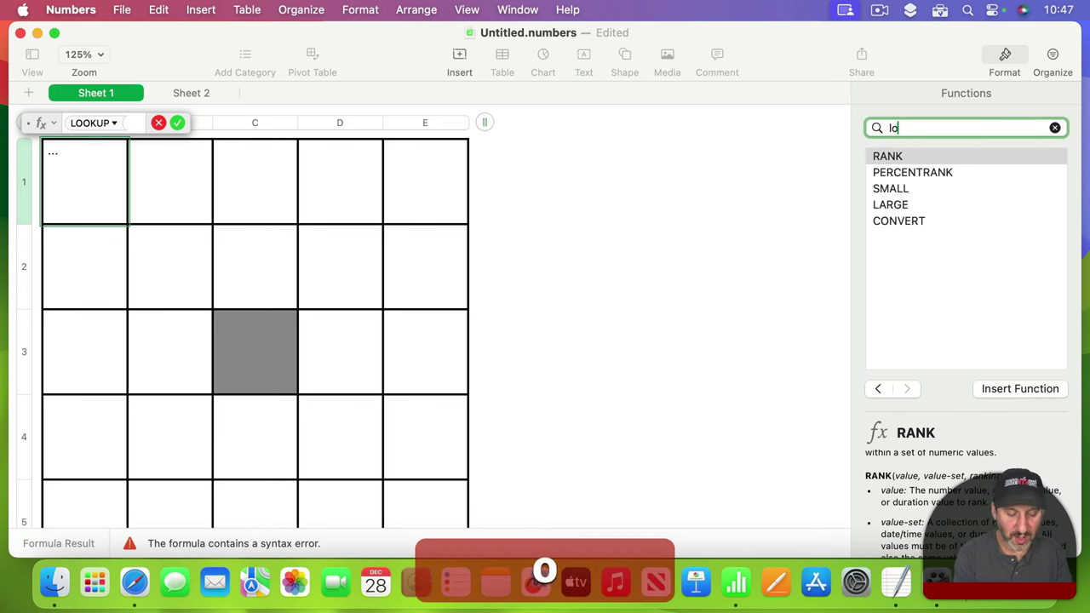
type("okup")
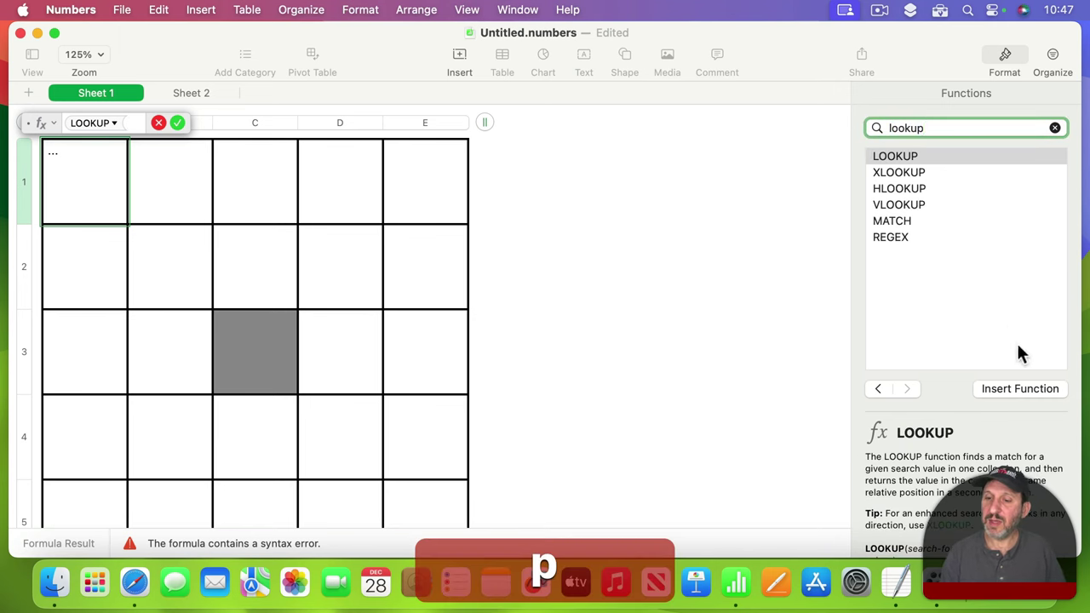
scroll(932, 459, "down", 3)
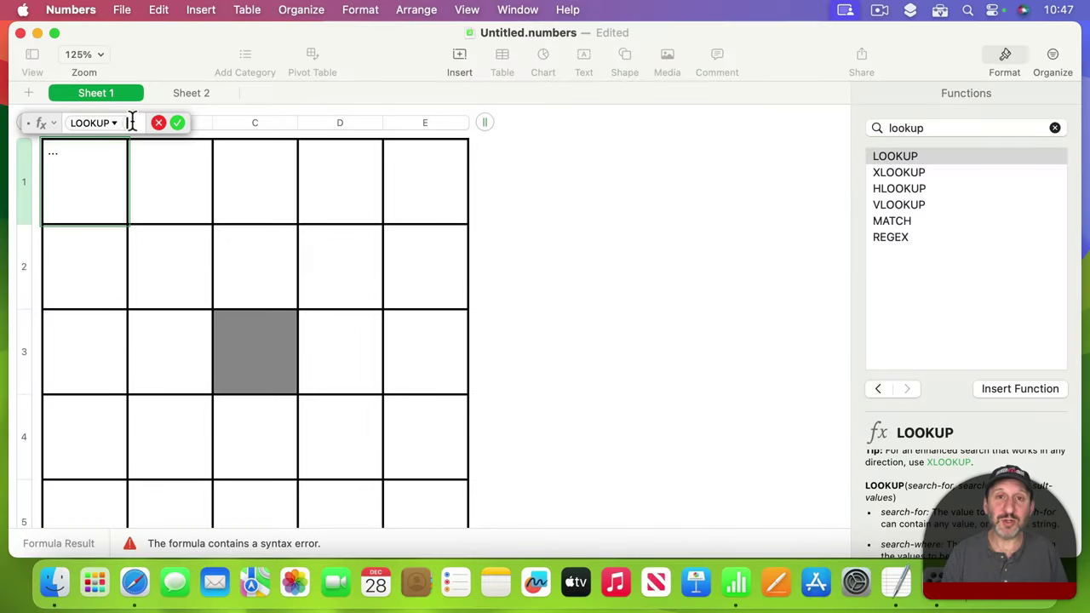
Finish the formula as LOOKUP(1, Sheet 2's Rank column C, Values column A), showing Proactive.
type("1,")
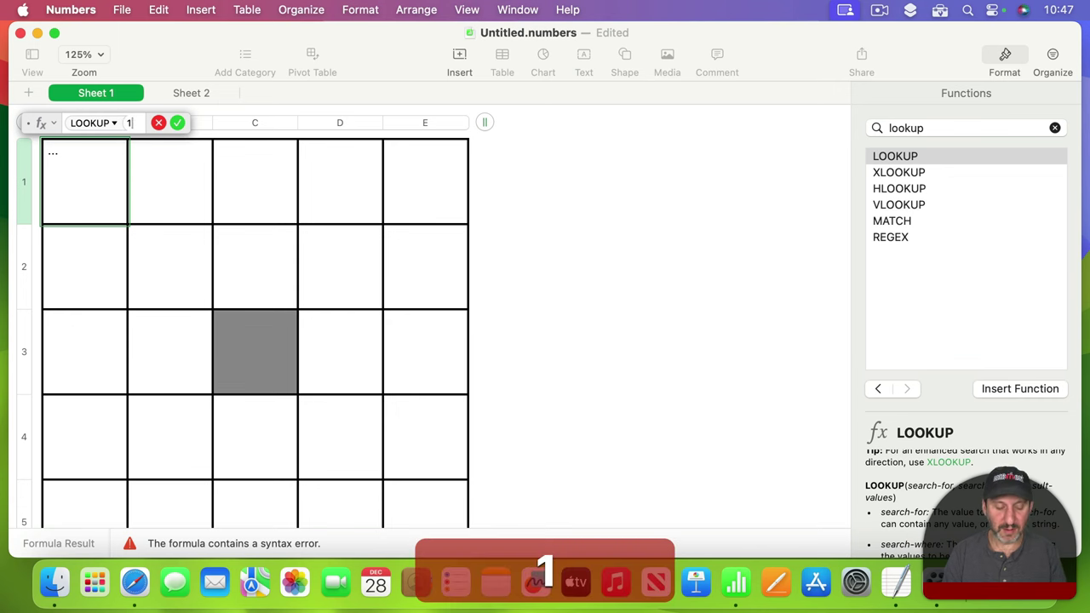
left_click(192, 93)
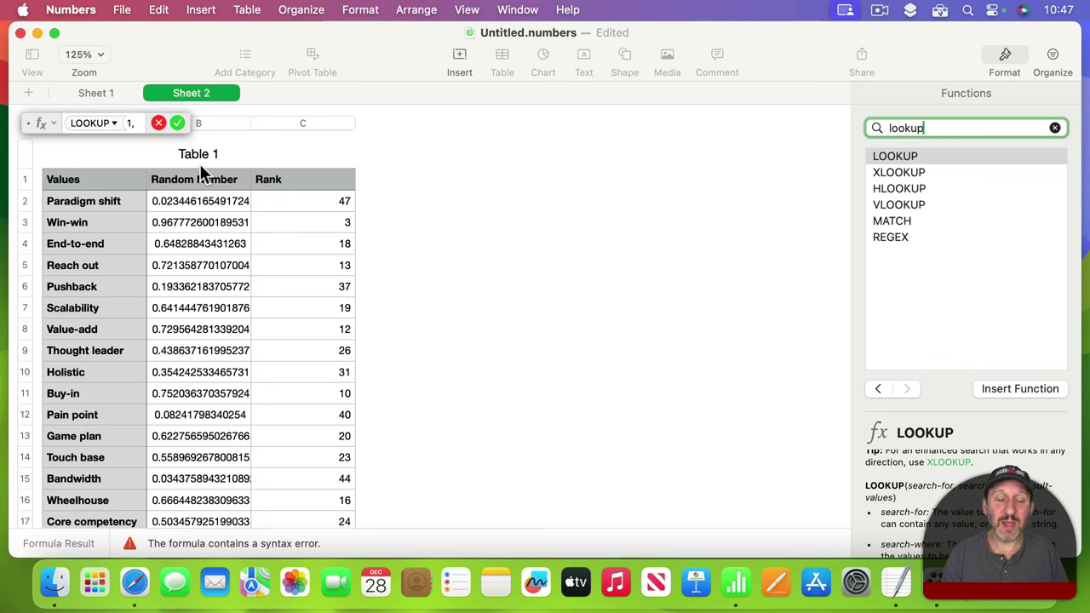
left_click(302, 123)
type(",")
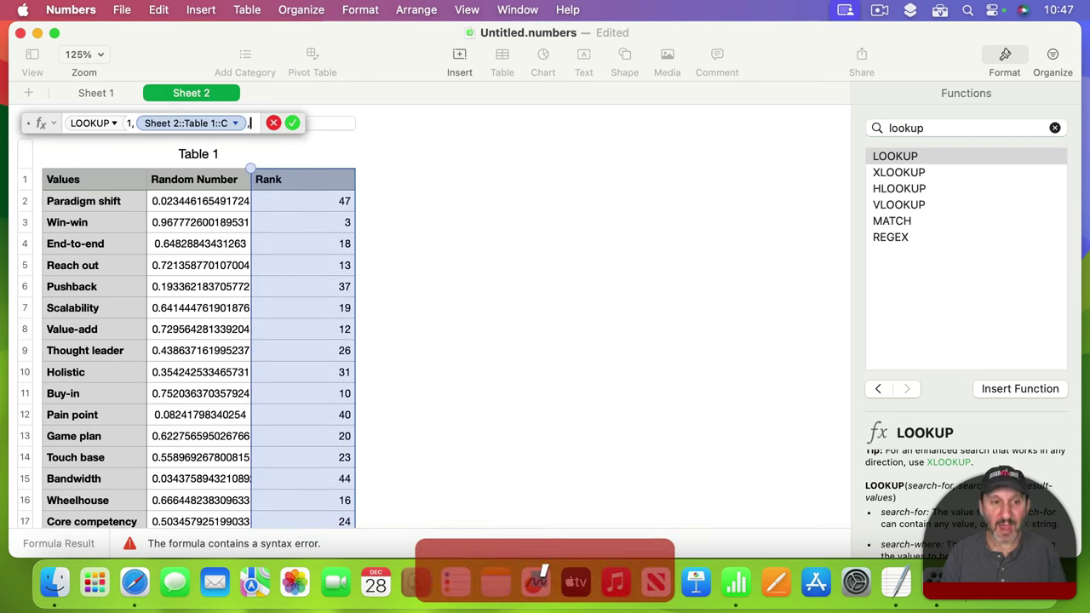
left_click_drag(28, 123, 322, 146)
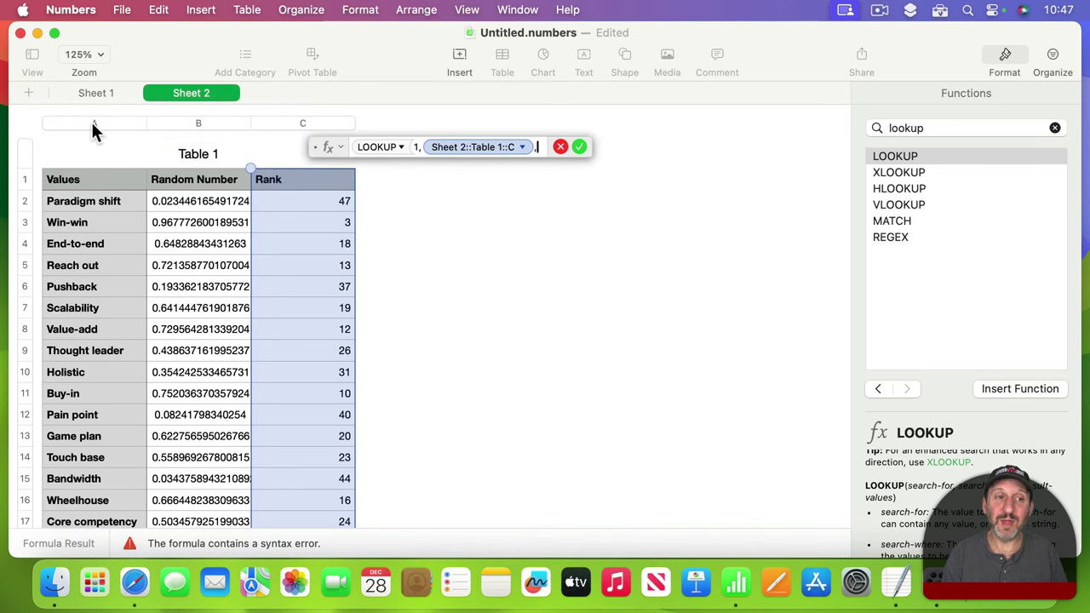
left_click(92, 122)
type(")")
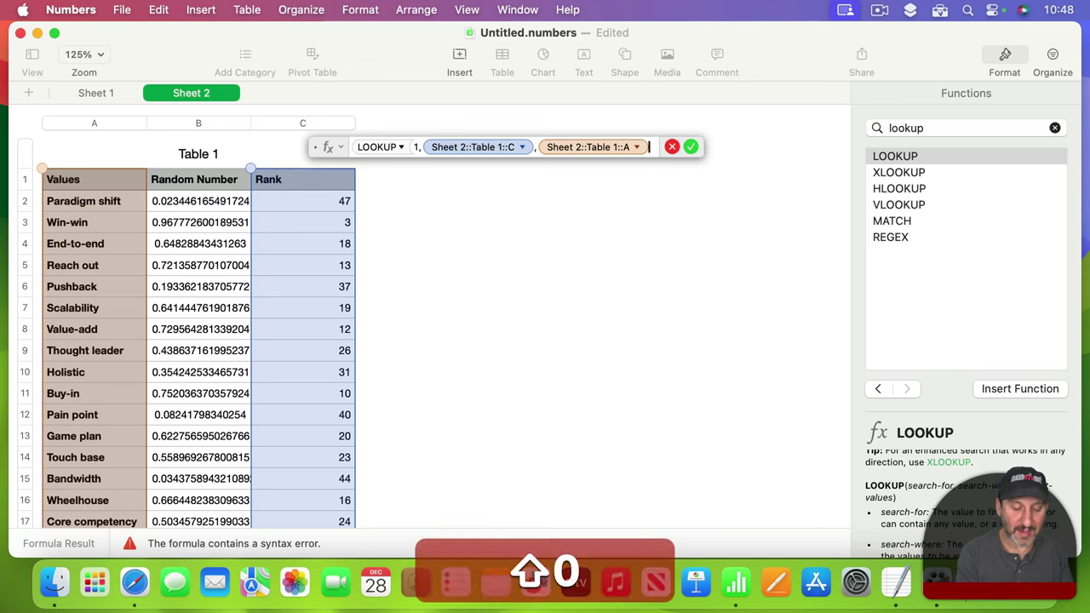
key("Return")
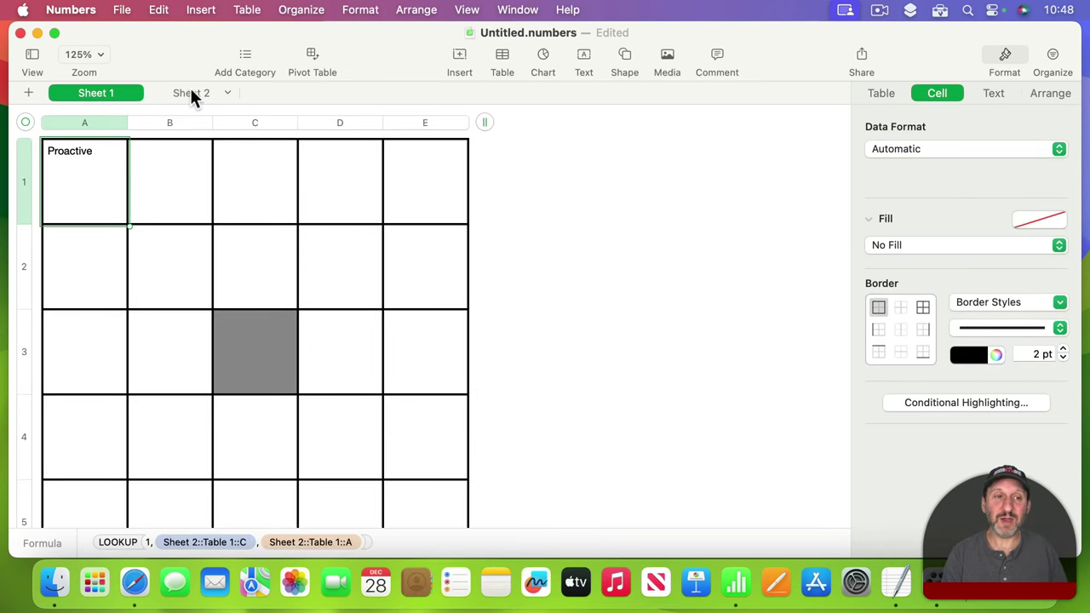
Review the ranks on Sheet 2, then return to the bingo grid on Sheet 1.
left_click(191, 92)
scroll(314, 374, "down", 5)
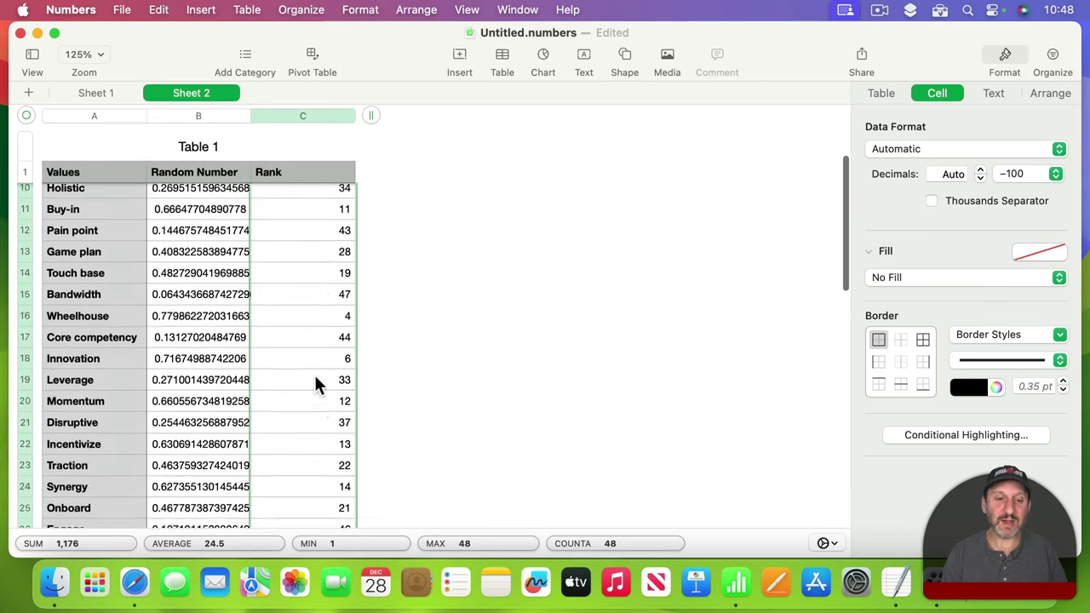
scroll(315, 377, "down", 10)
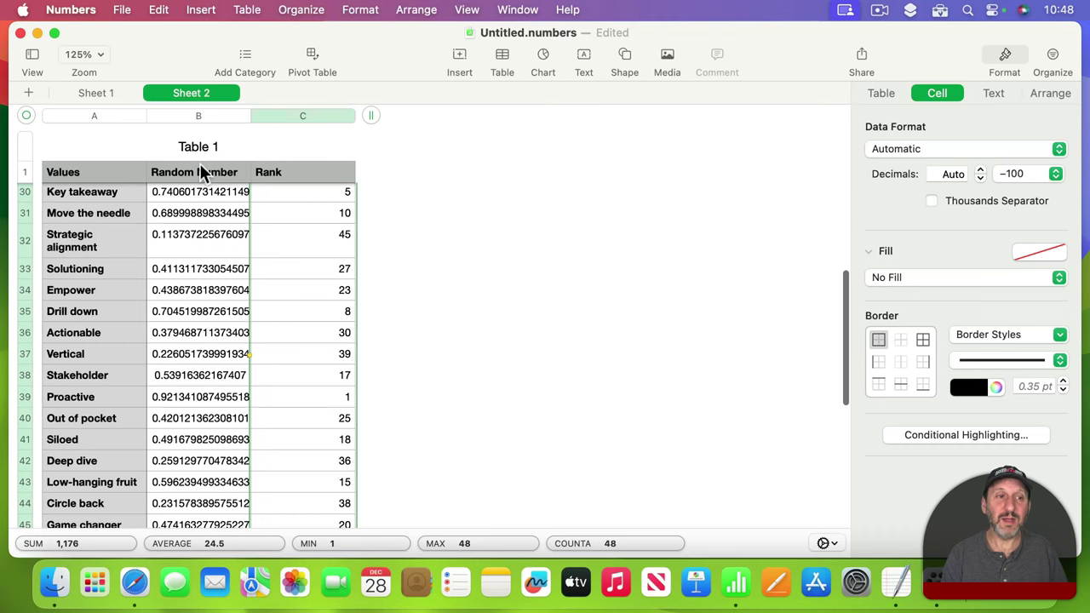
left_click(95, 92)
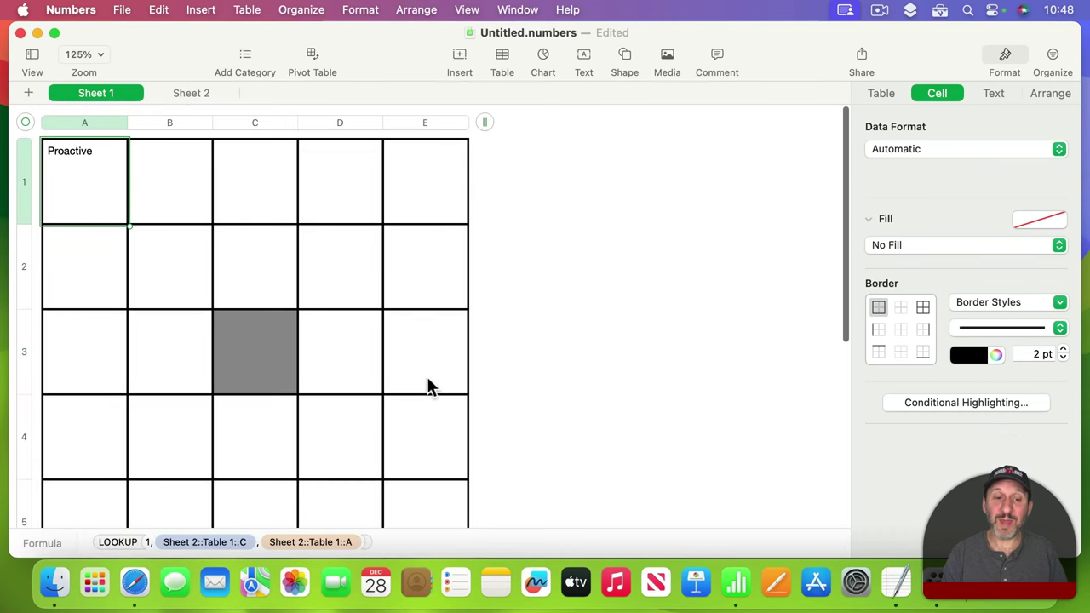
Set Preserve Column on the C and A references in A1's LOOKUP formula.
double_click(98, 201)
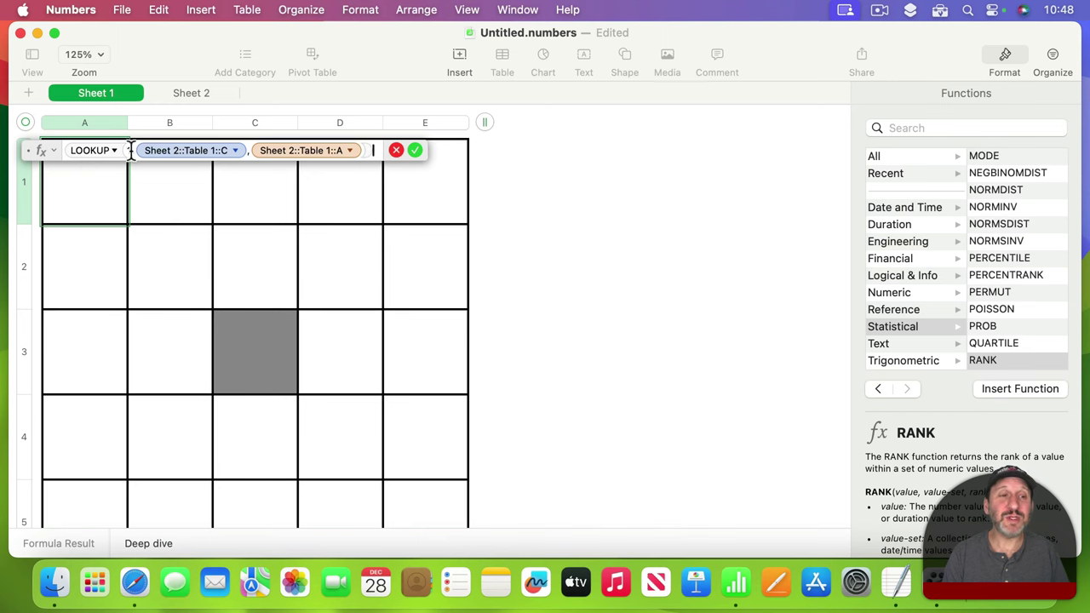
left_click(235, 149)
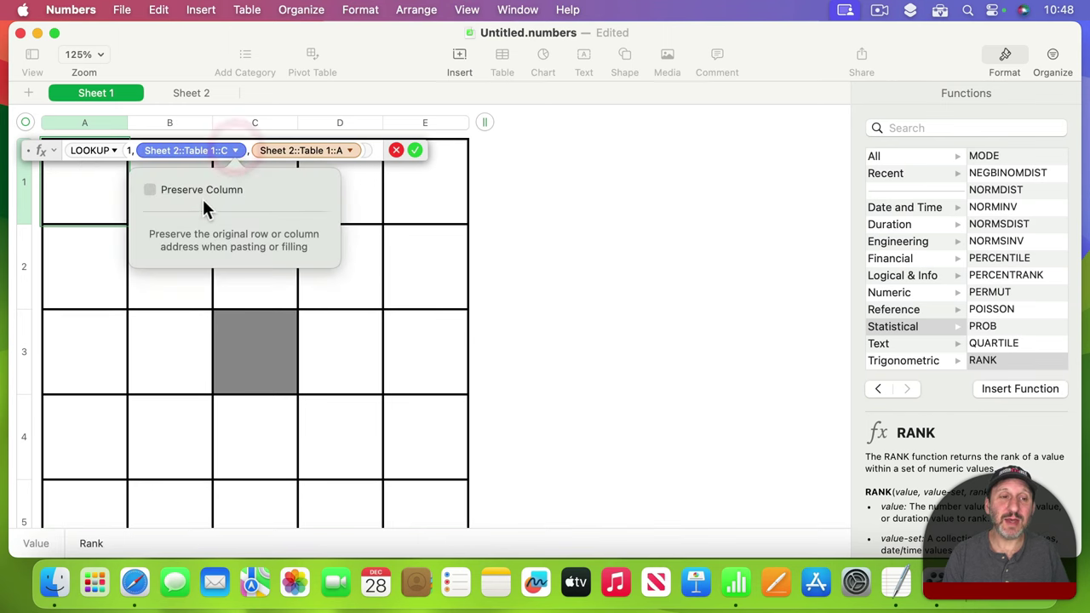
left_click(203, 187)
left_click(357, 150)
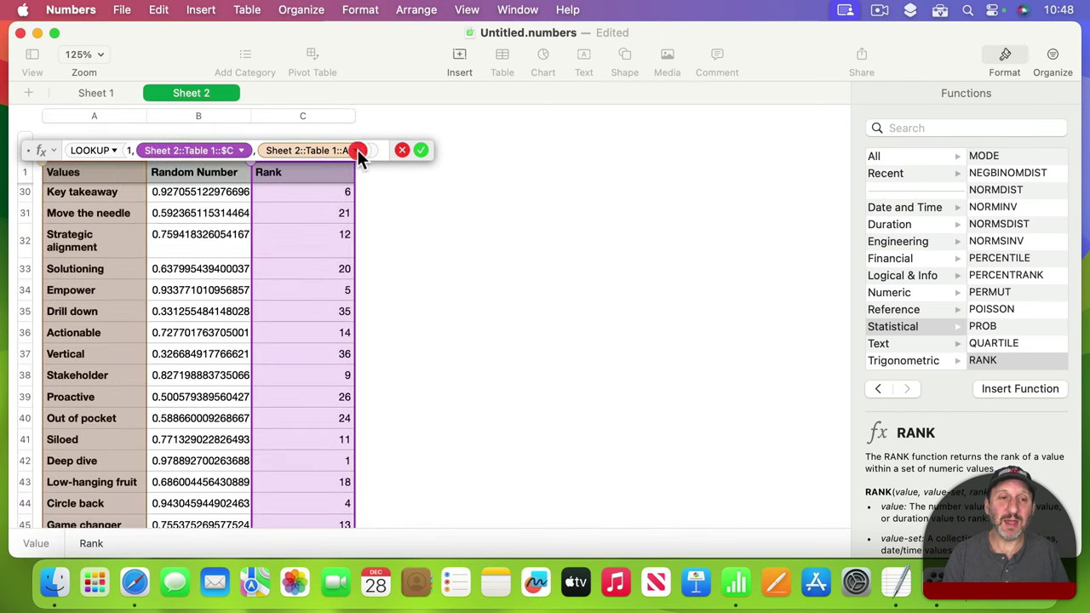
left_click(357, 150)
left_click(313, 189)
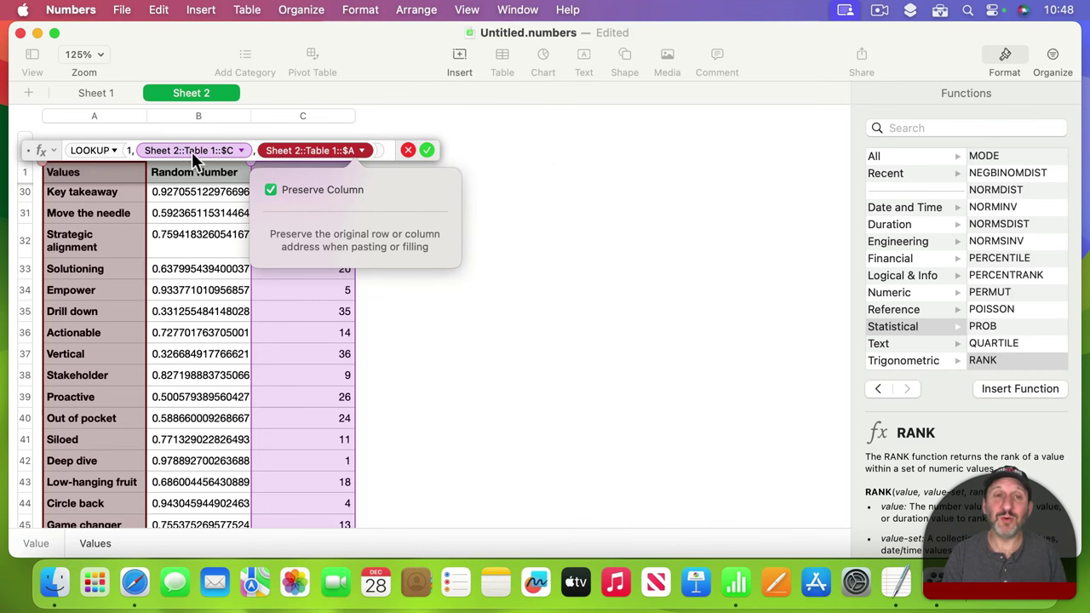
left_click(428, 151)
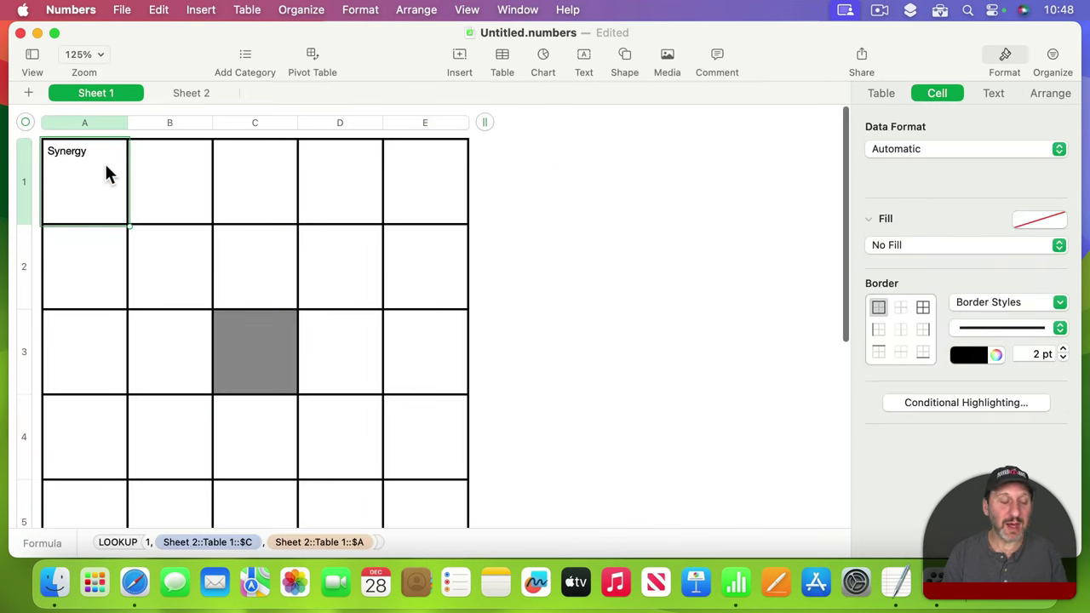
Copy A1's lookup formula into every bingo cell except the centre square C3.
key("super+c")
key("super+a")
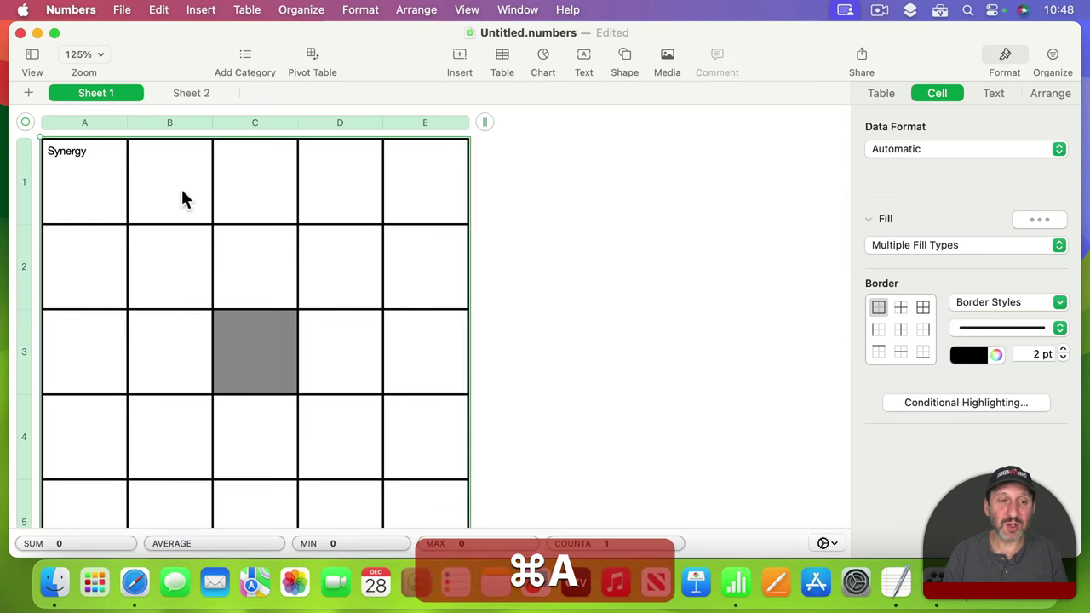
left_click(257, 345)
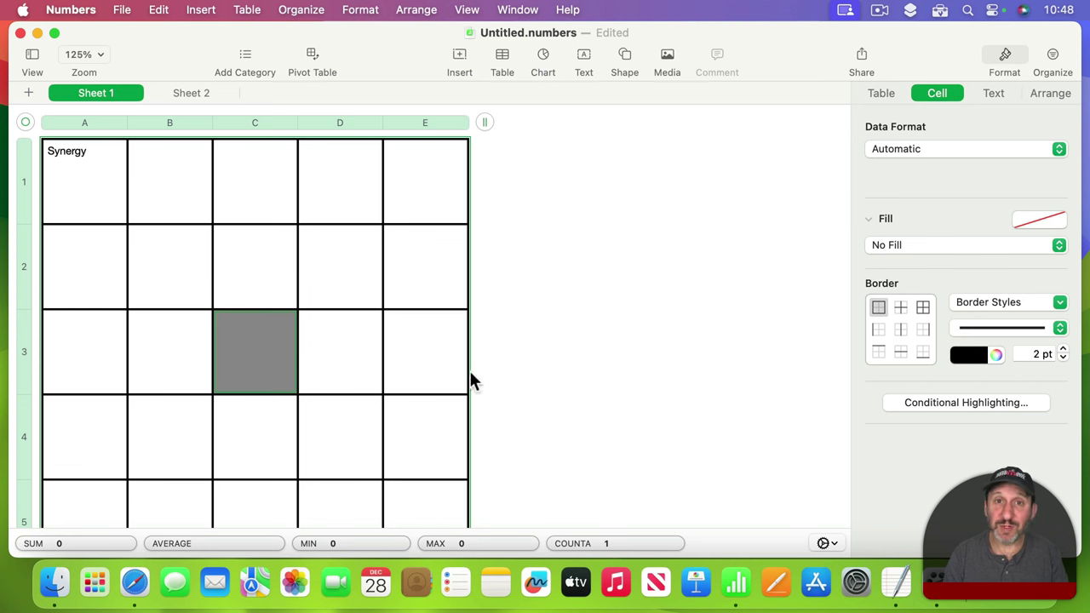
key("super+v")
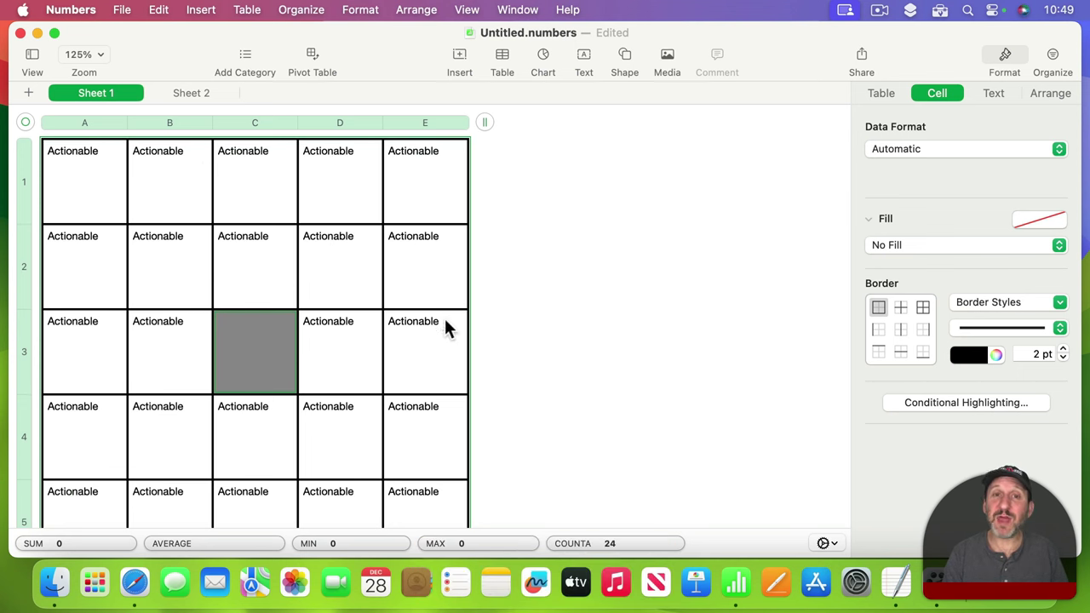
Give each lookup formula in column A its own rank number, e.g. 3 in A3.
left_click(98, 176)
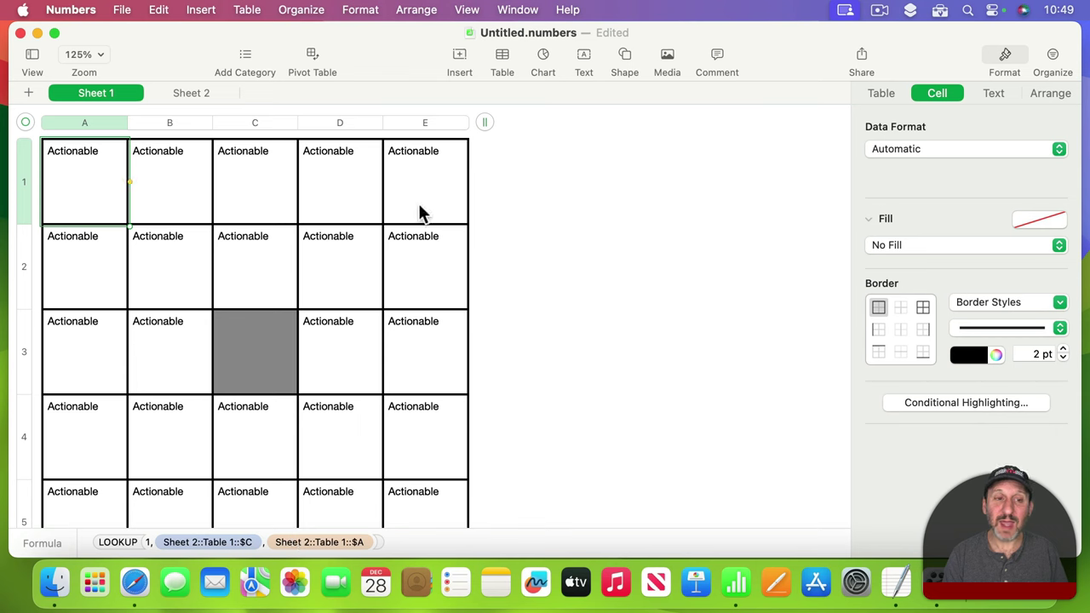
double_click(81, 271)
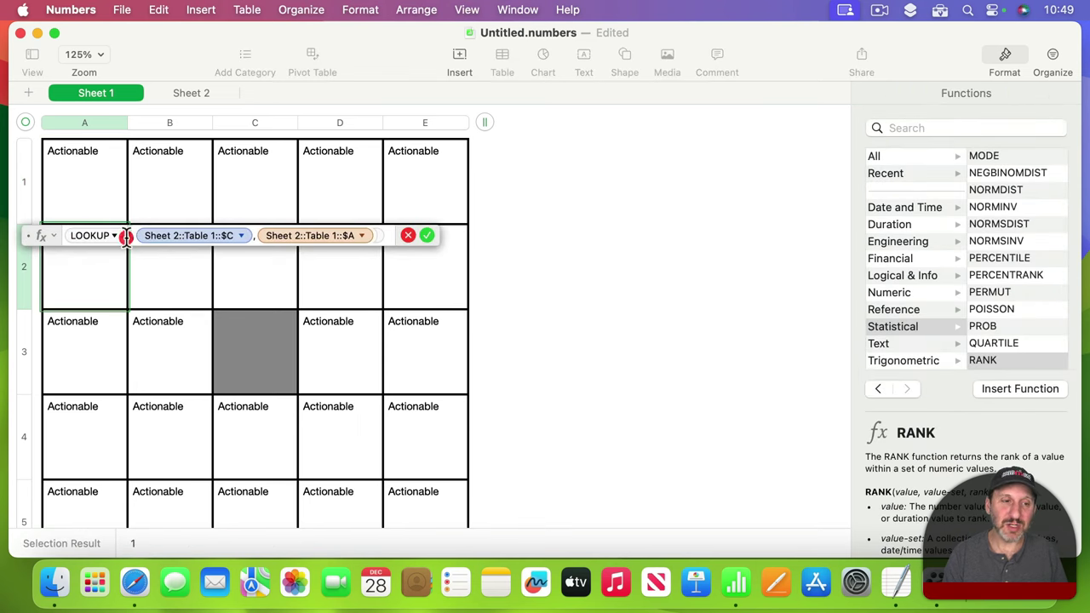
type("1")
key("Return")
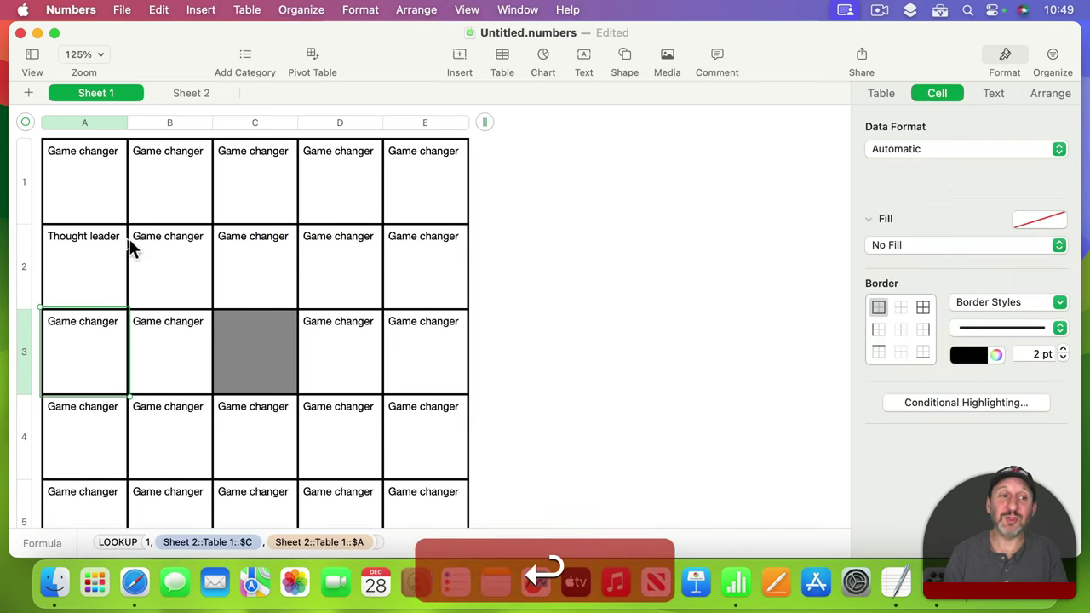
double_click(96, 330)
left_click(133, 321)
type("3")
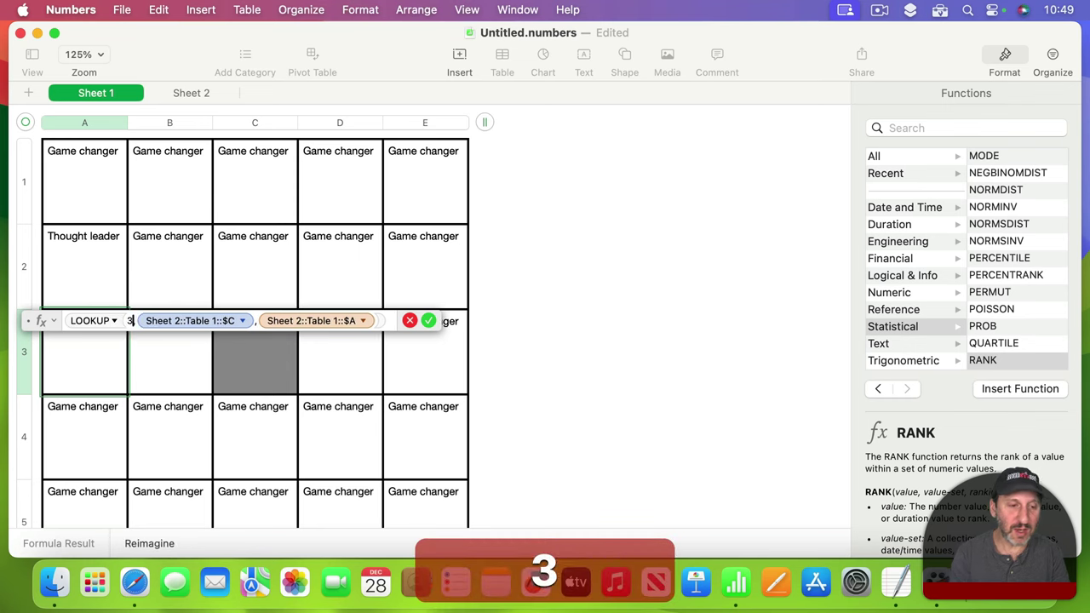
key("Return")
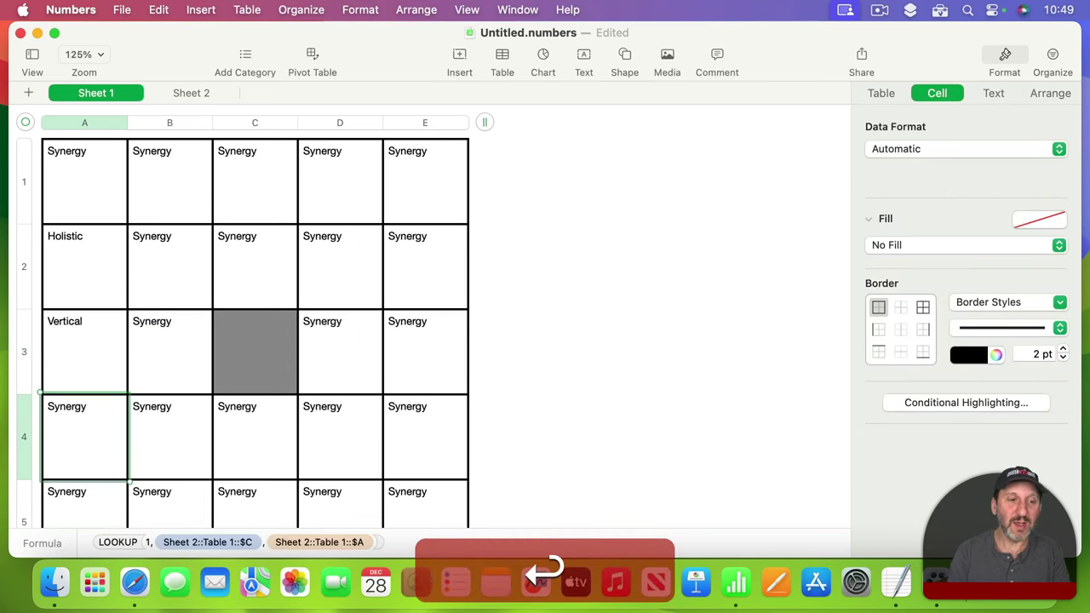
double_click(91, 427)
key("Return")
Change the rank numbers in the lookup formulas of columns B and C.
left_click(170, 158)
key("Return")
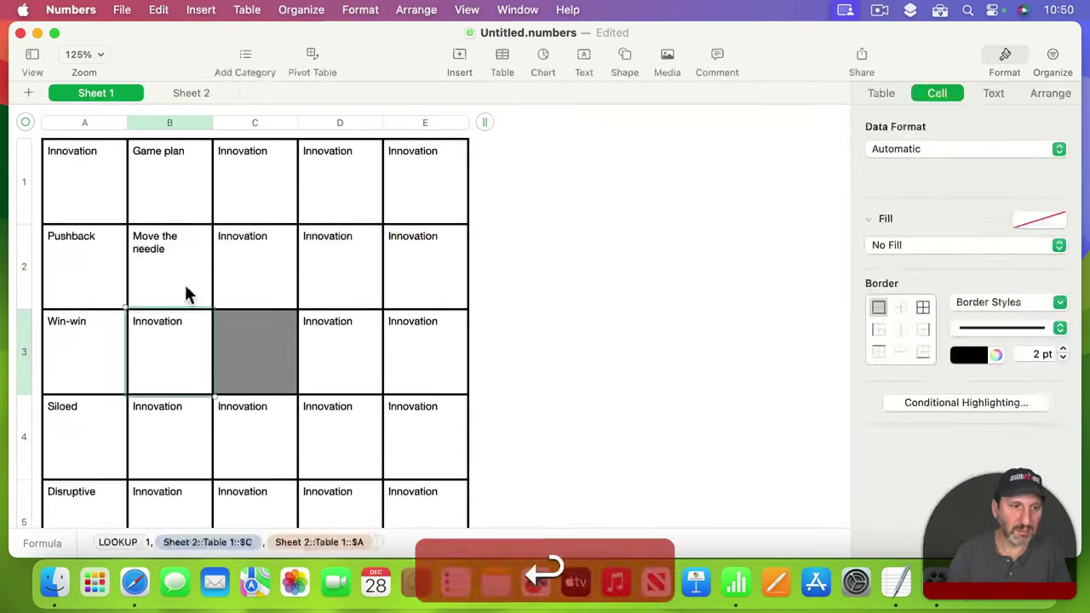
double_click(177, 421)
key("Return")
left_click(262, 148)
double_click(262, 148)
left_click_drag(272, 141, 366, 115)
key("Return")
Change the rank numbers in column D's lookup formulas.
double_click(365, 233)
key("Return")
double_click(365, 318)
key("Return")
double_click(364, 403)
key("Return")
double_click(368, 438)
Change the rank numbers in column E's lookup formulas, ending with the last square.
double_click(450, 150)
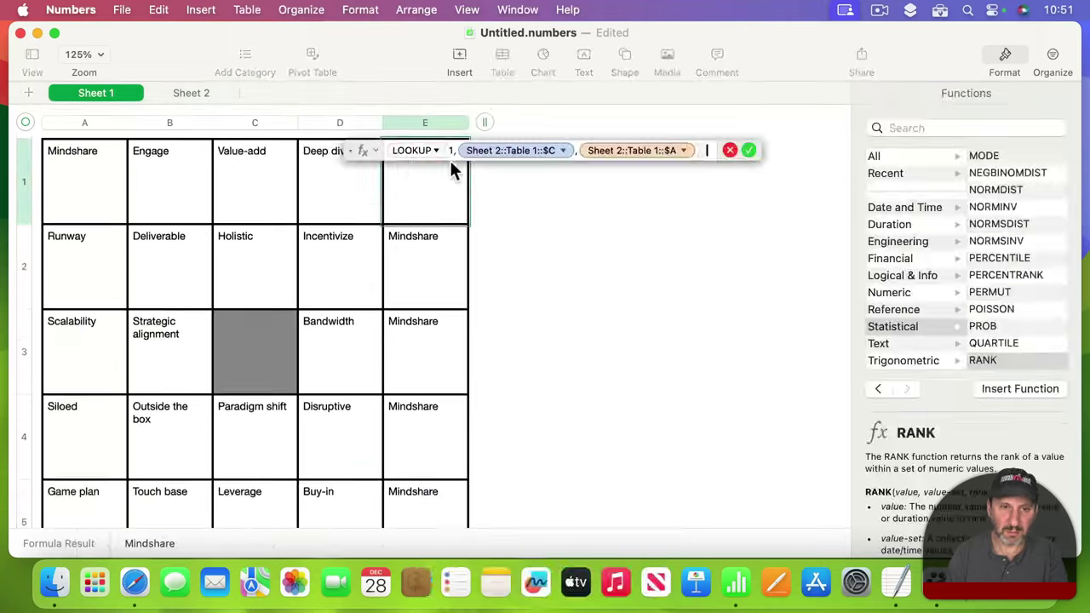
key("Return")
double_click(449, 233)
key("Return")
double_click(450, 318)
key("Return")
double_click(449, 404)
key("Return")
key("Return")
left_click(92, 180)
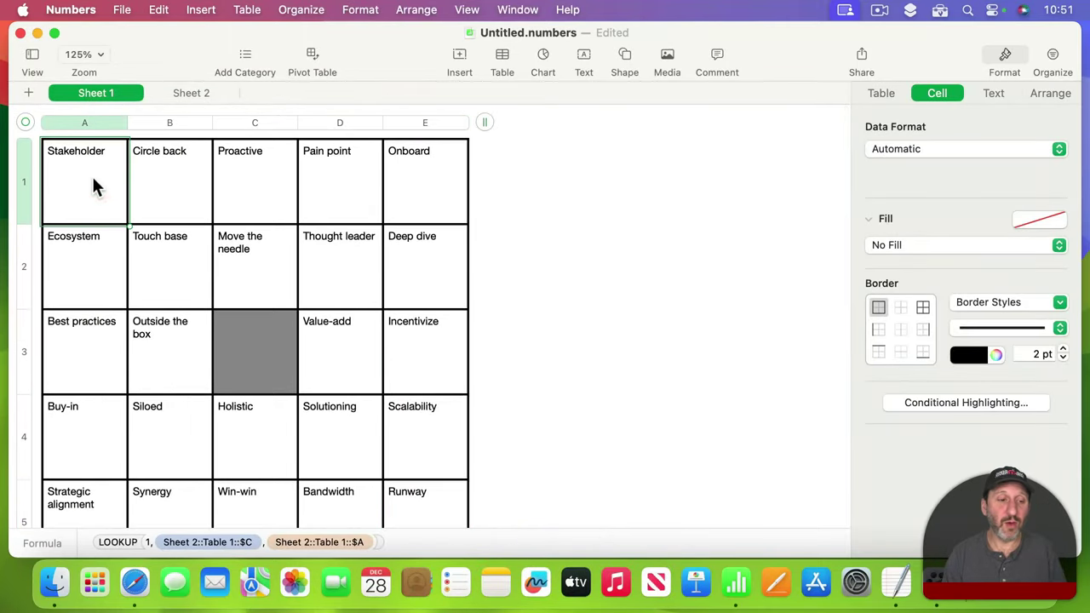
left_click(334, 356)
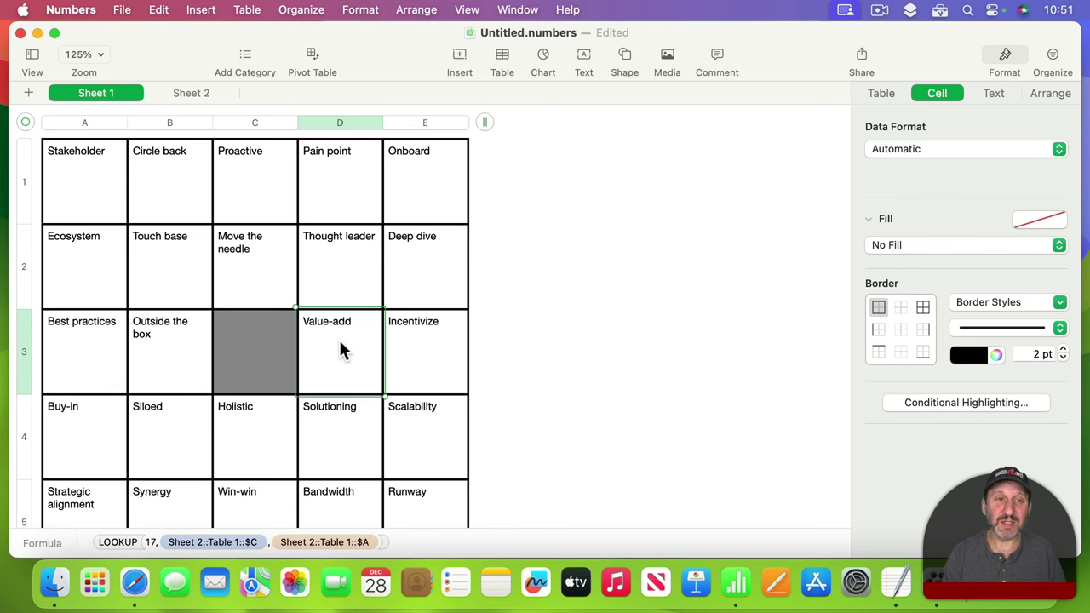
left_click(191, 94)
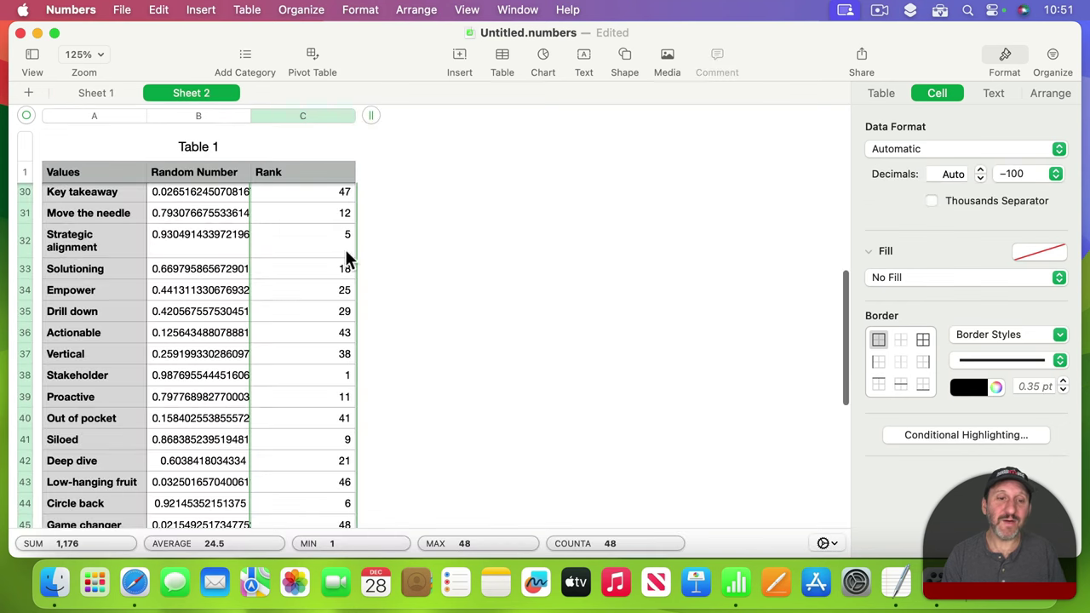
scroll(322, 388, "down", 5)
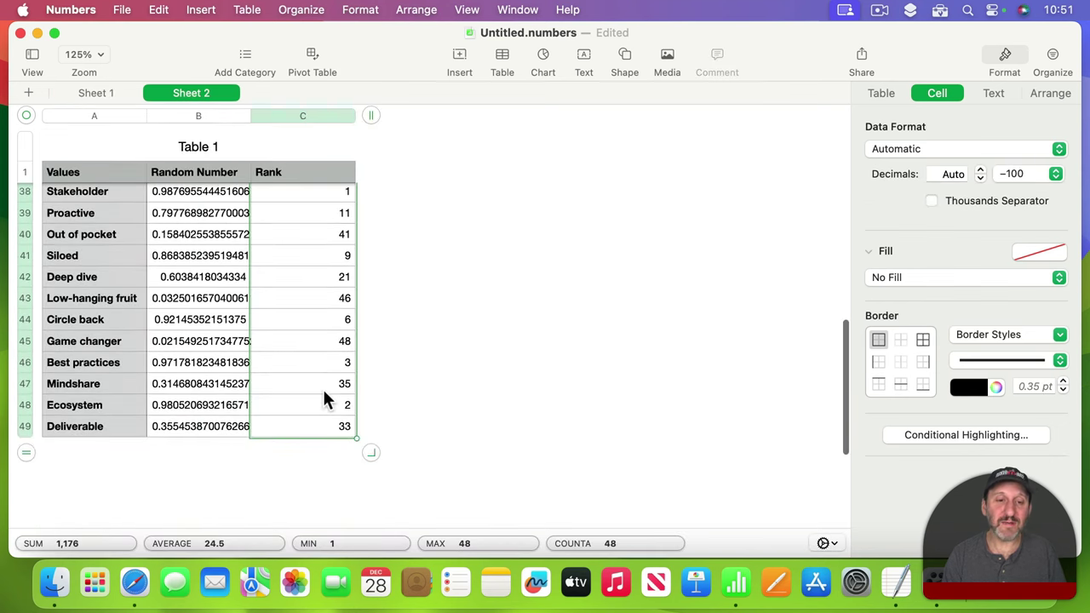
scroll(321, 386, "up", 5)
scroll(324, 396, "up", 10)
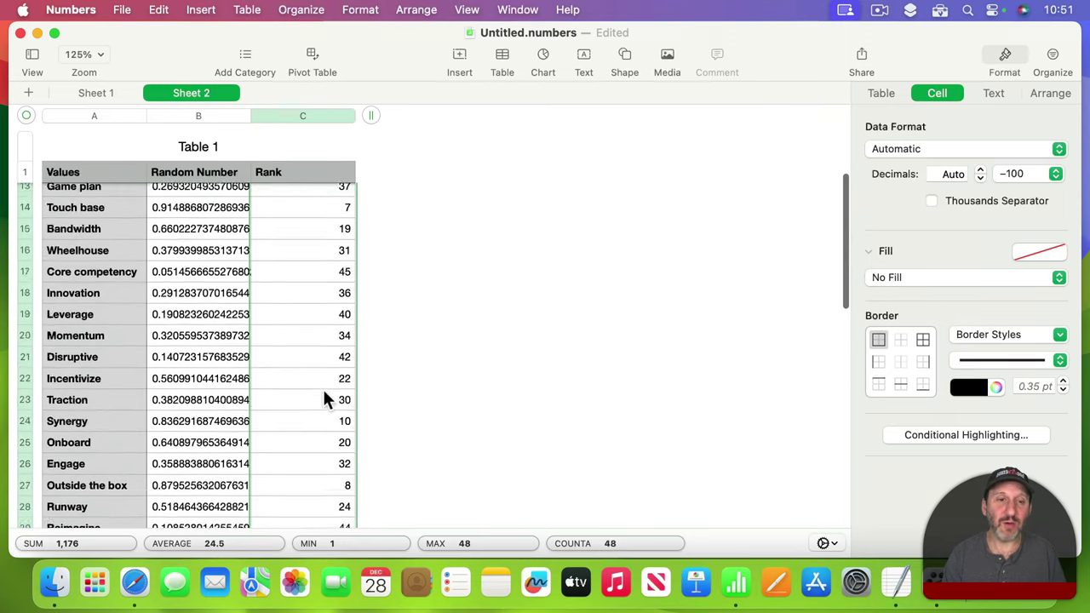
scroll(324, 395, "up", 4)
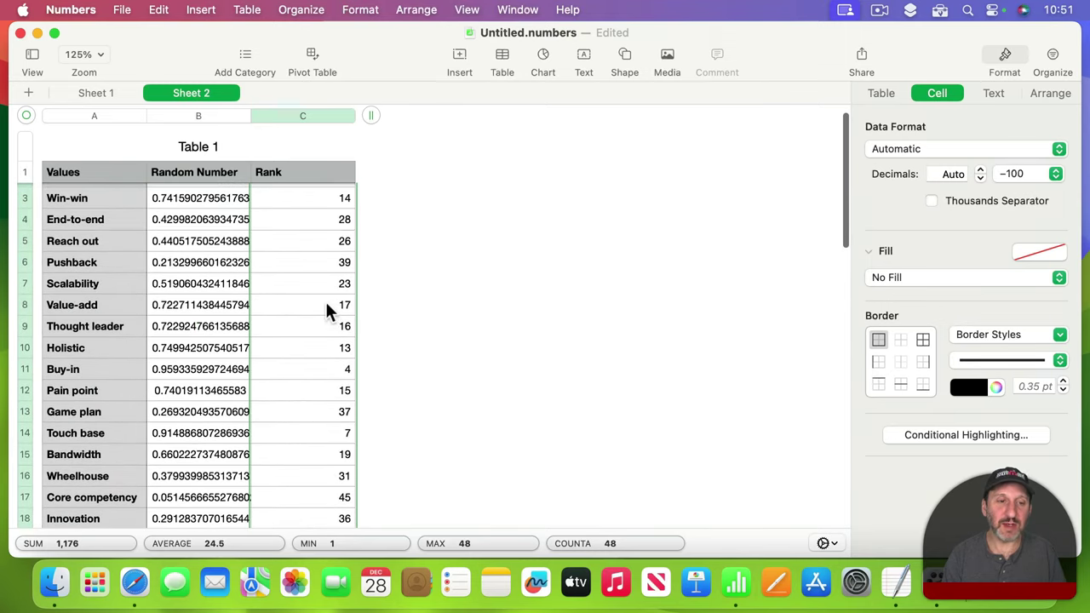
left_click(104, 92)
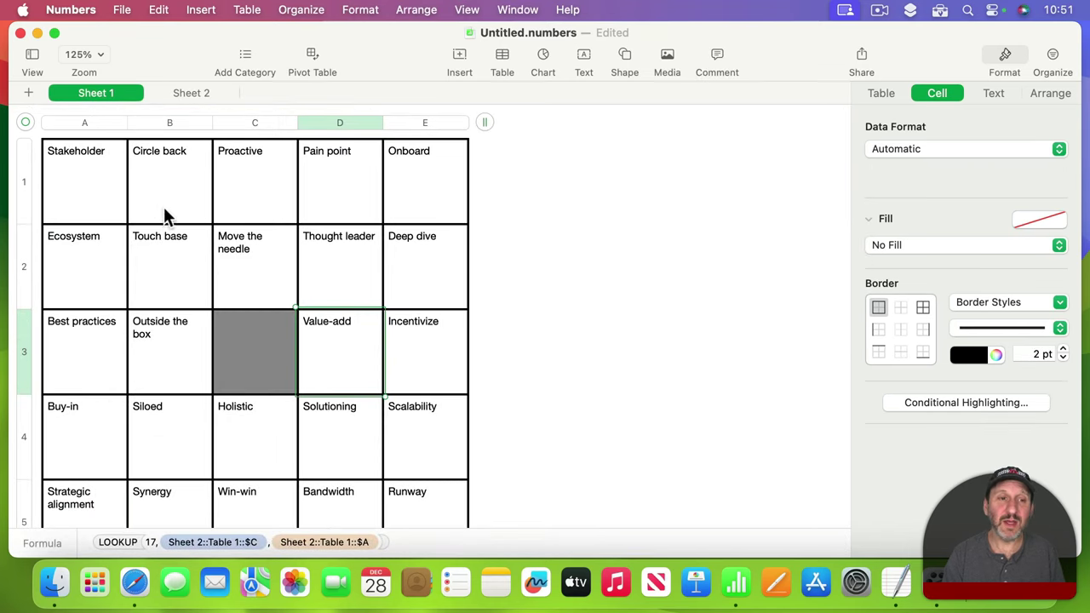
Make all bingo card words bold 12 pt, centred horizontally and vertically in each square.
left_click(83, 186)
key("cmd+a")
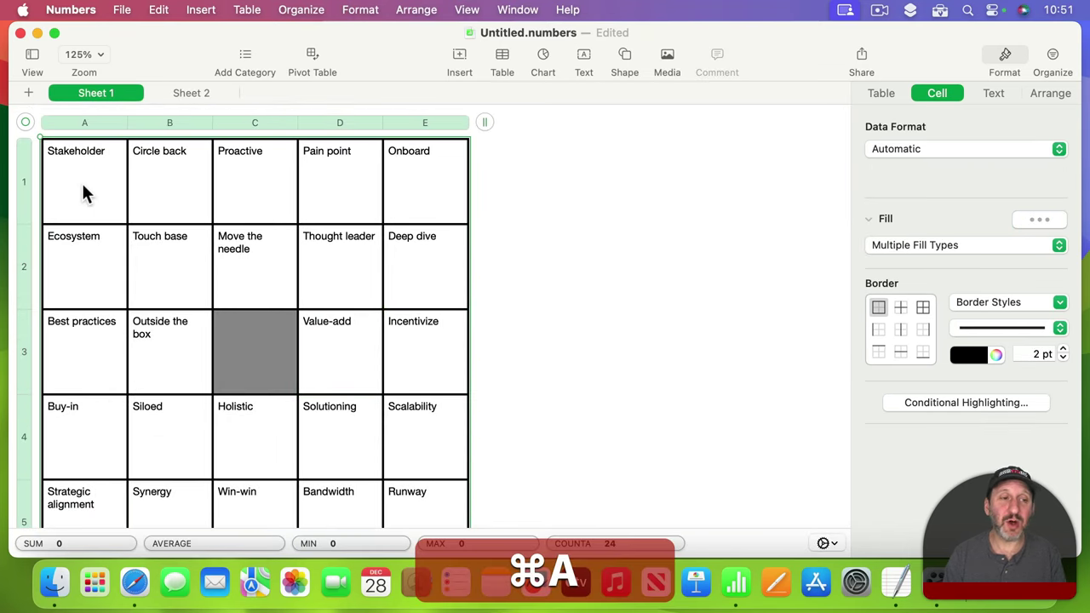
left_click(992, 97)
left_click(922, 414)
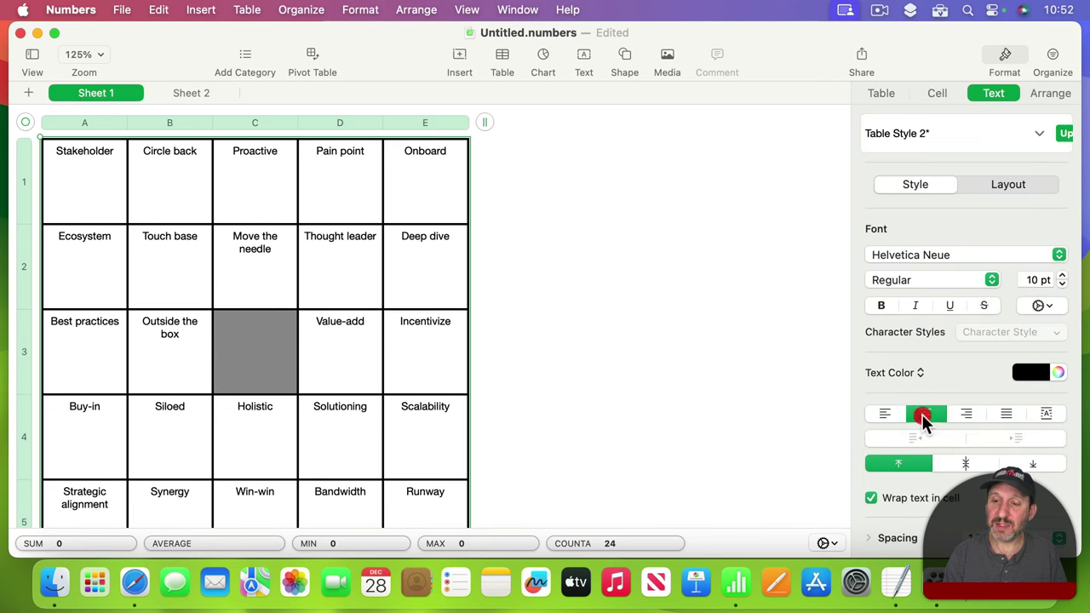
left_click(965, 462)
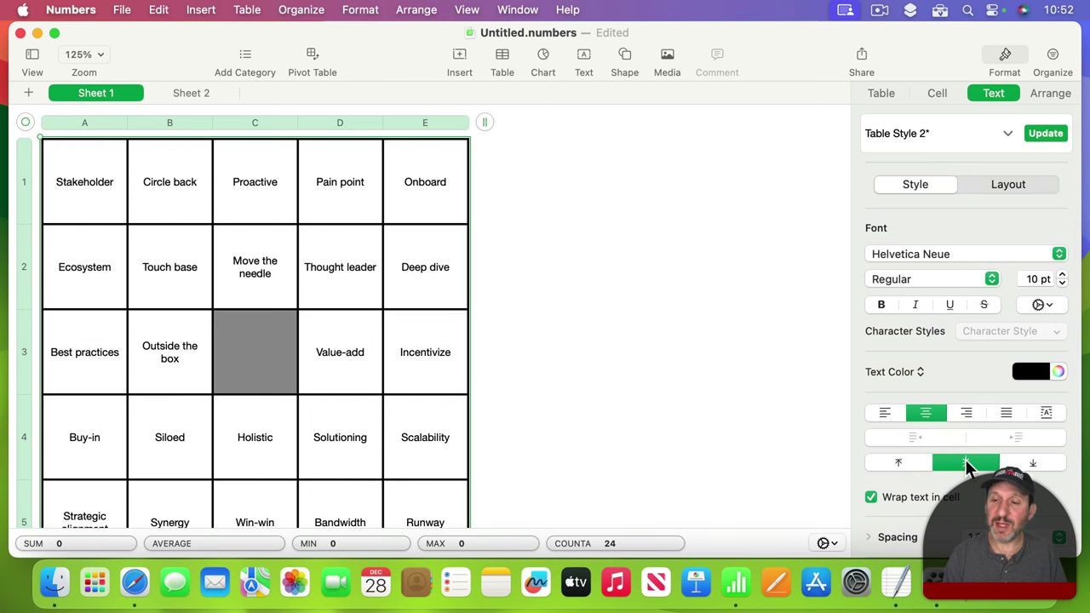
left_click(881, 304)
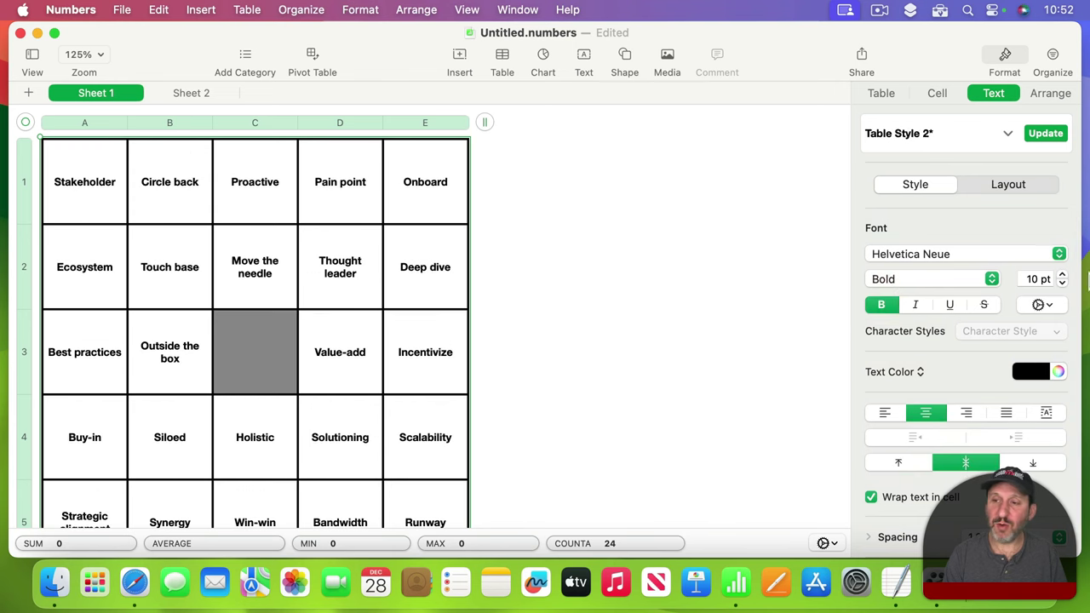
left_click(1061, 275)
left_click(1061, 275)
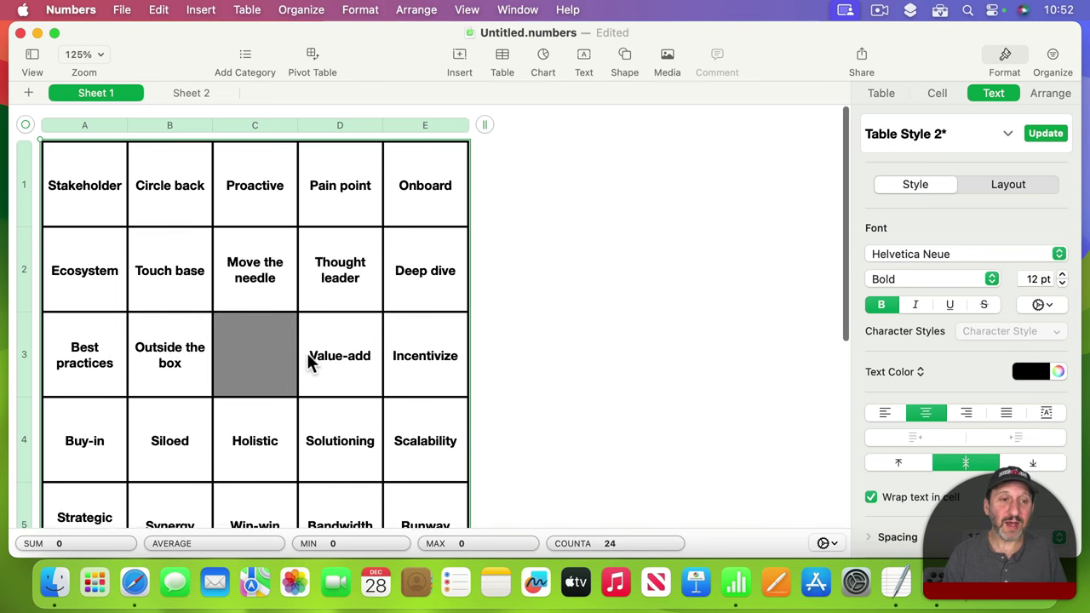
left_click(532, 261)
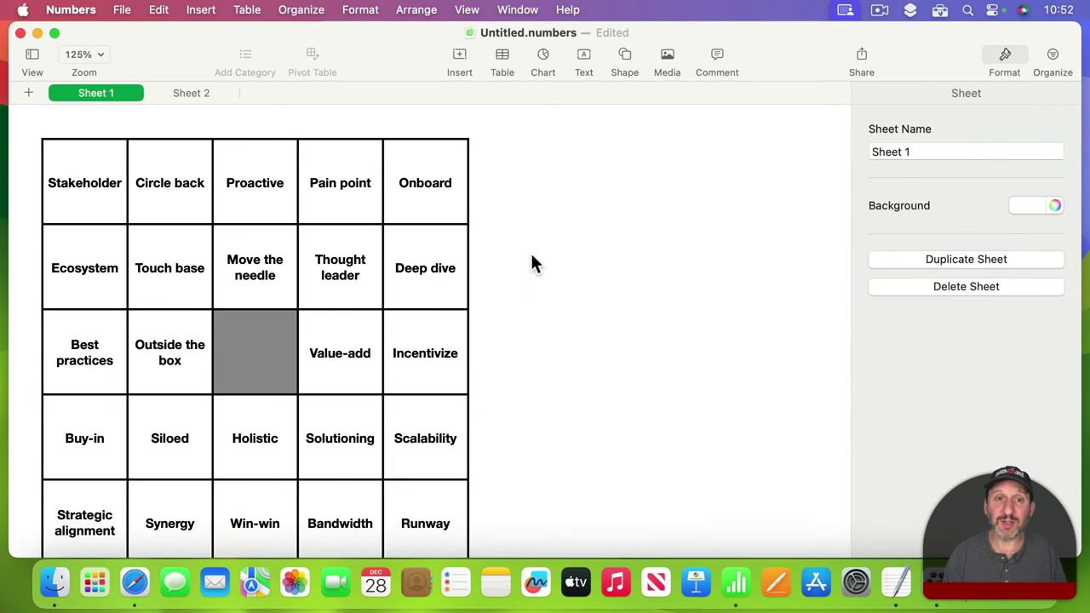
Fit the bingo card to the printed page and enlarge it to 135% content scale.
key("super+p")
key("super+p")
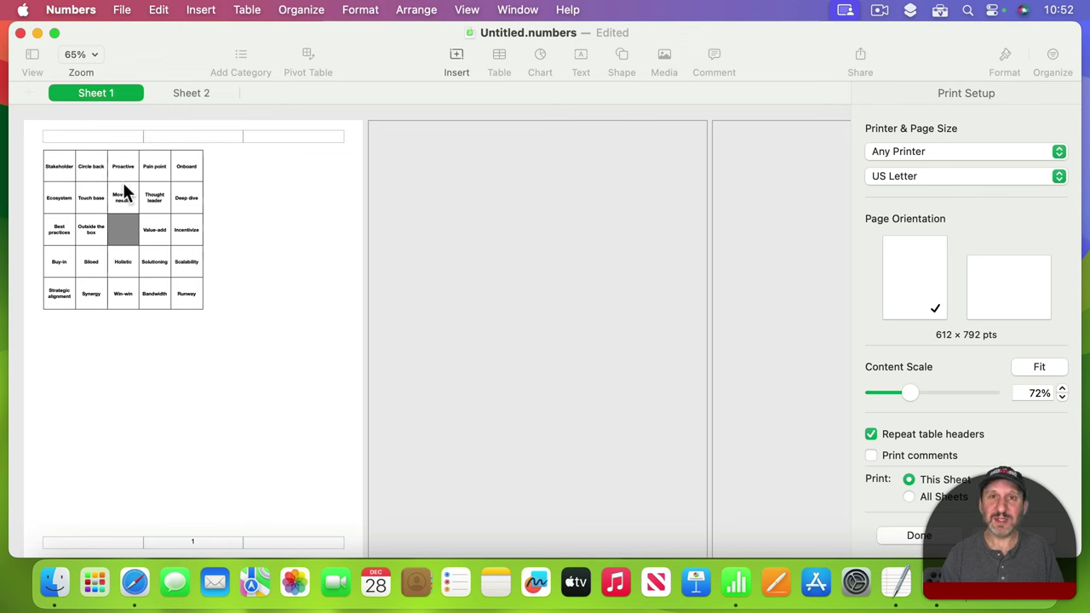
left_click(1037, 368)
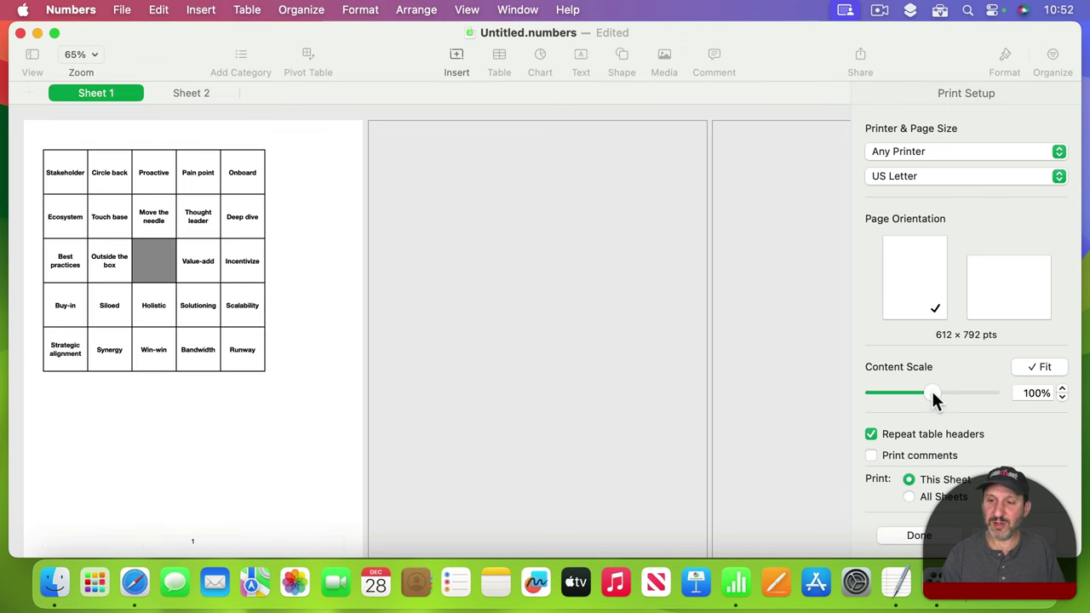
left_click_drag(933, 393, 960, 395)
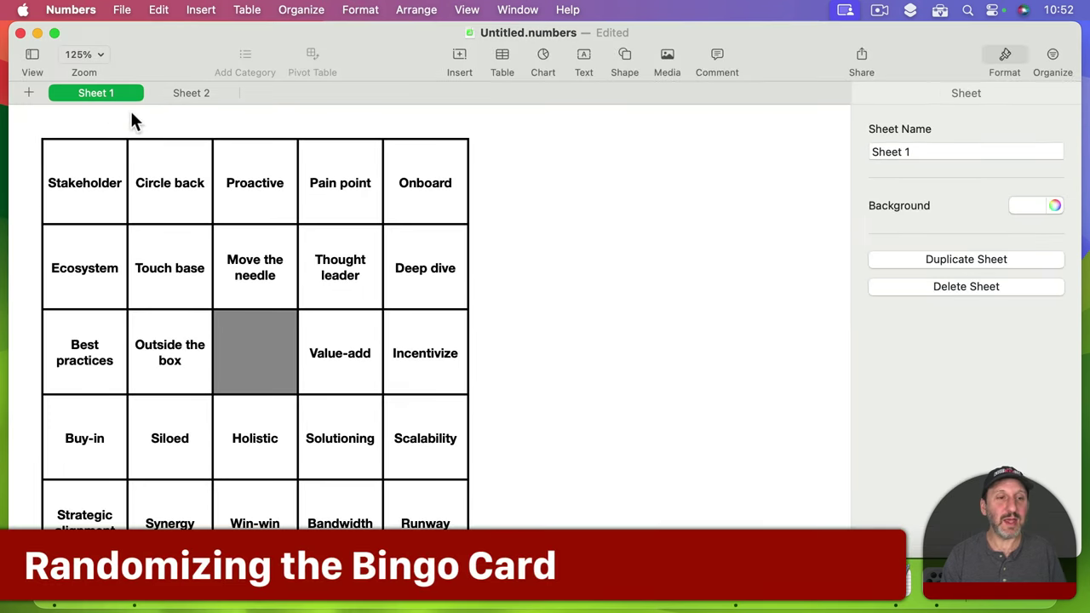
On Sheet 2, add a plain table shrunk to a single cell with no title.
left_click(175, 94)
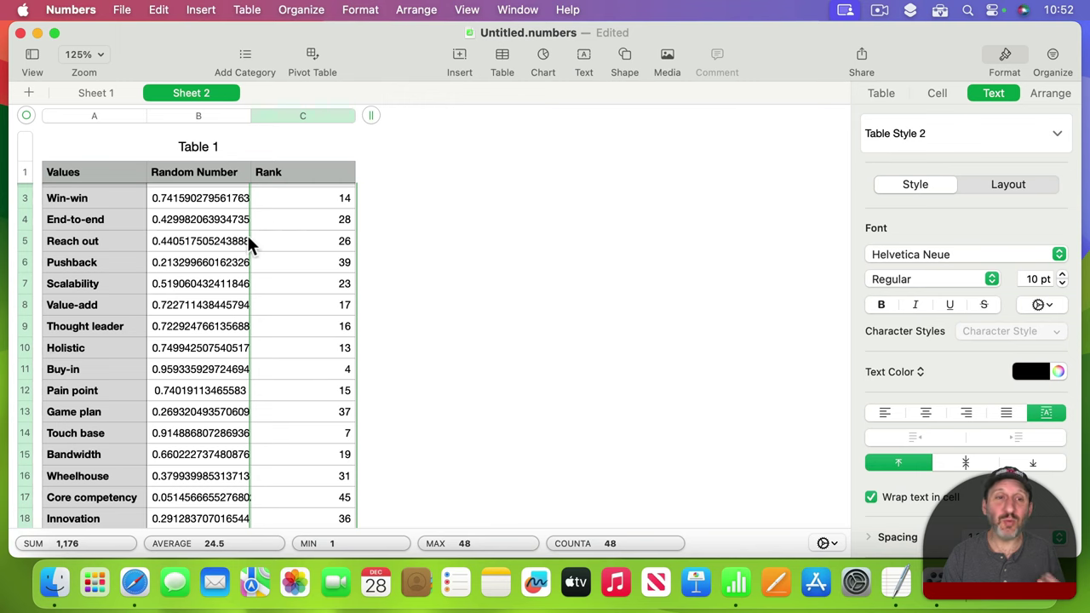
scroll(249, 241, "up", 2)
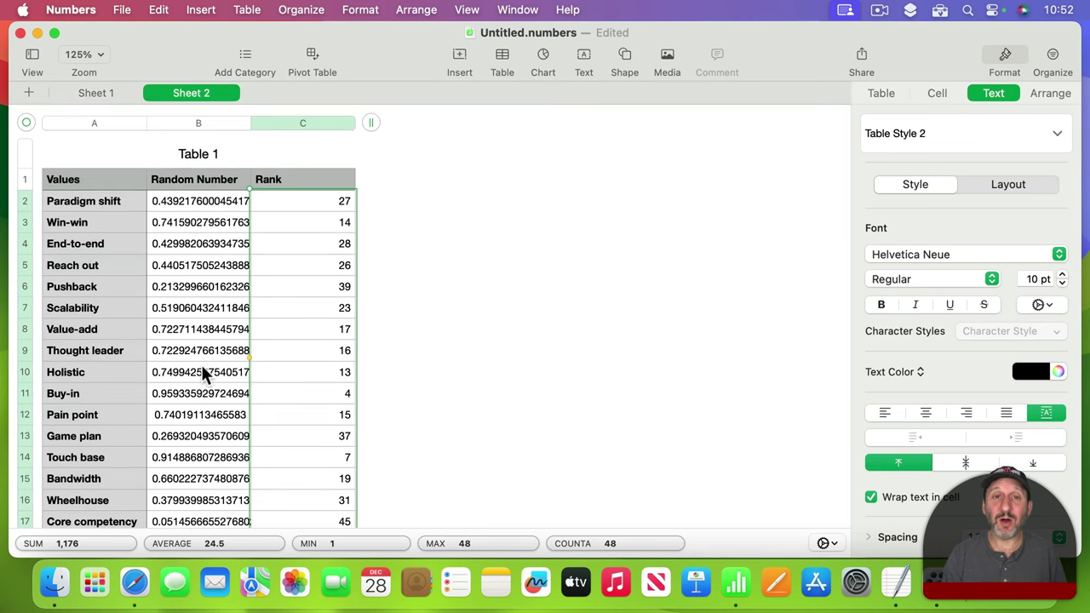
left_click(501, 60)
left_click(462, 186)
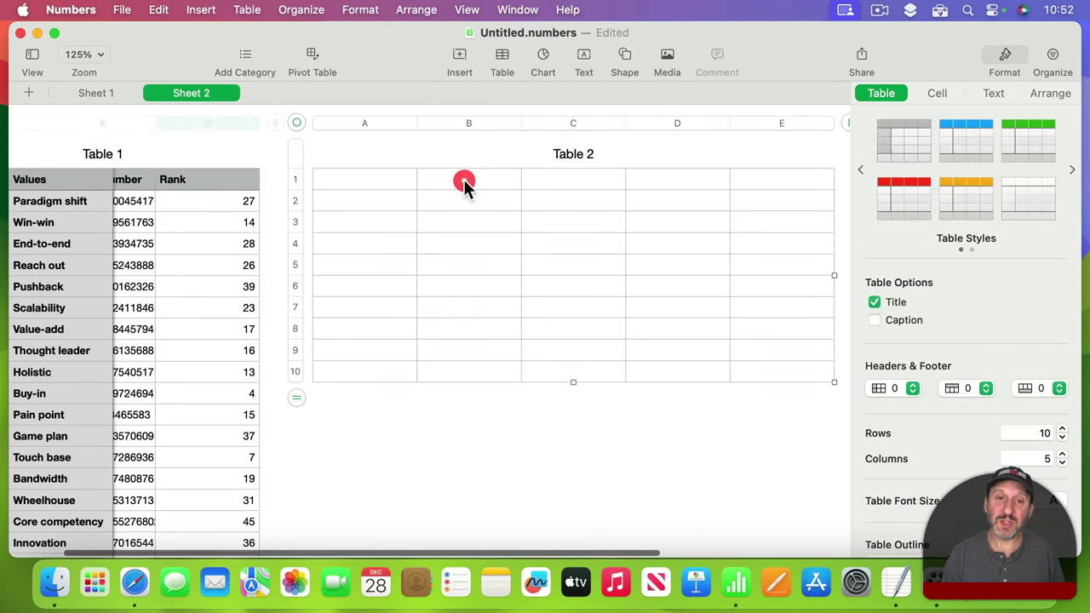
left_click_drag(843, 122, 474, 129)
left_click_drag(366, 397, 374, 206)
left_click(874, 302)
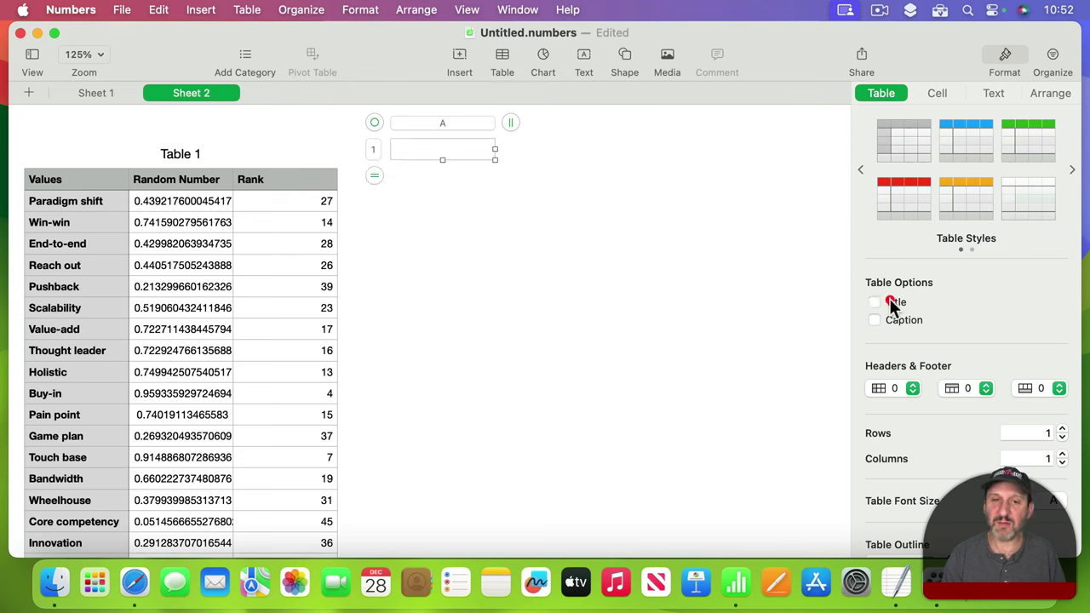
Set the new table's single cell to the Checkbox data format.
left_click(417, 153)
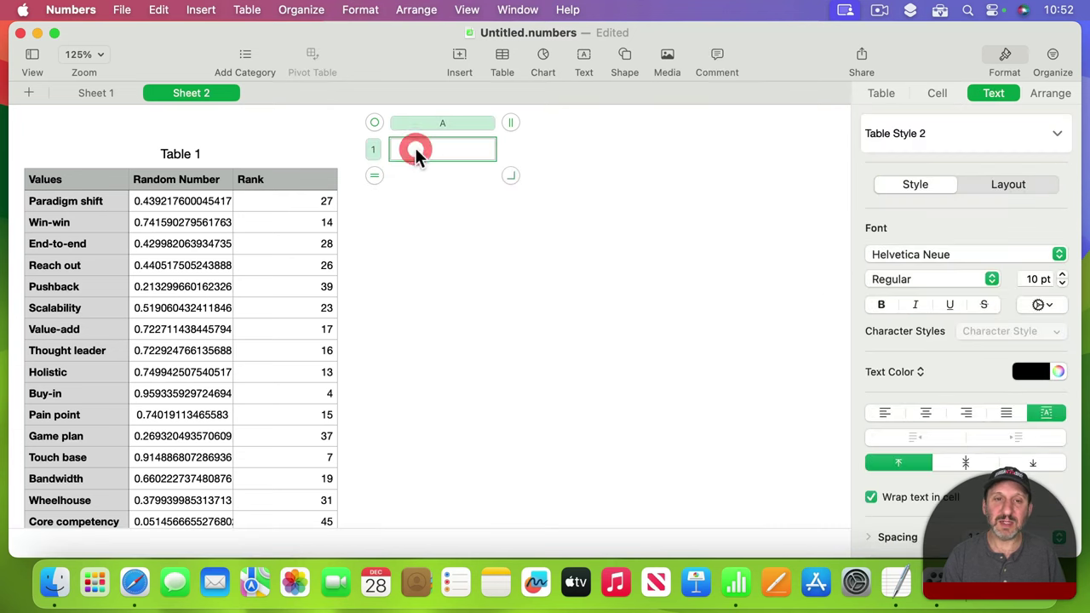
left_click(936, 94)
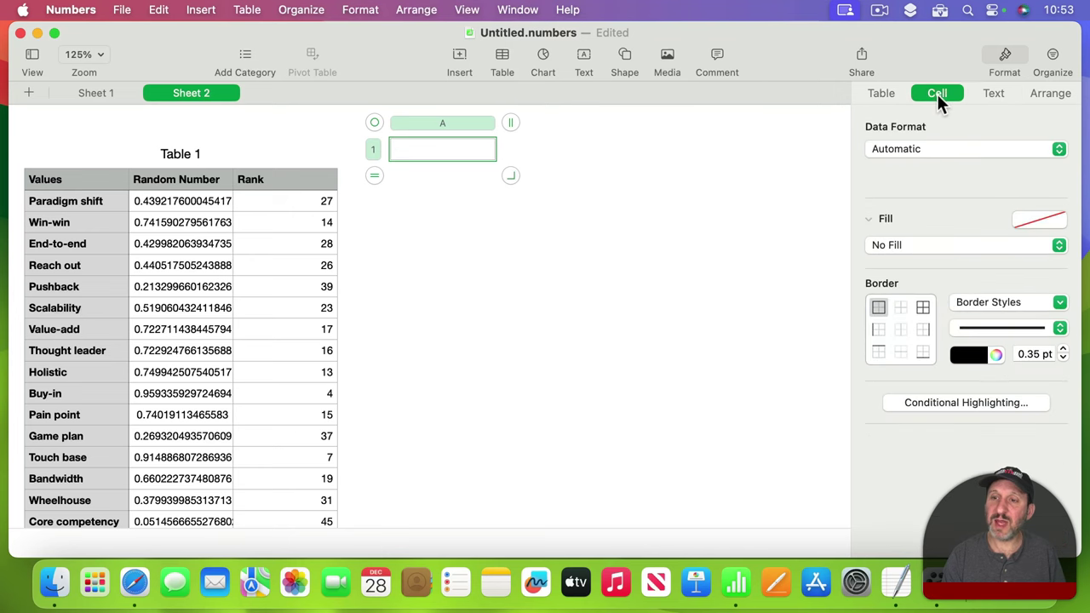
left_click(913, 149)
left_click(894, 375)
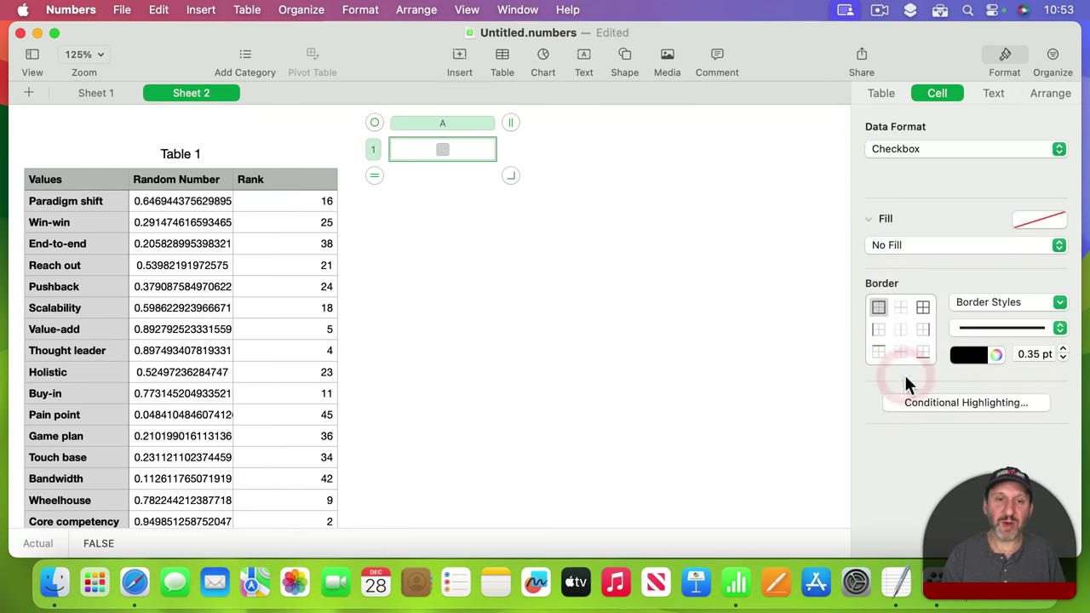
Toggle the checkbox to reshuffle the ranks, checking the new card on Sheet 1.
left_click(442, 150)
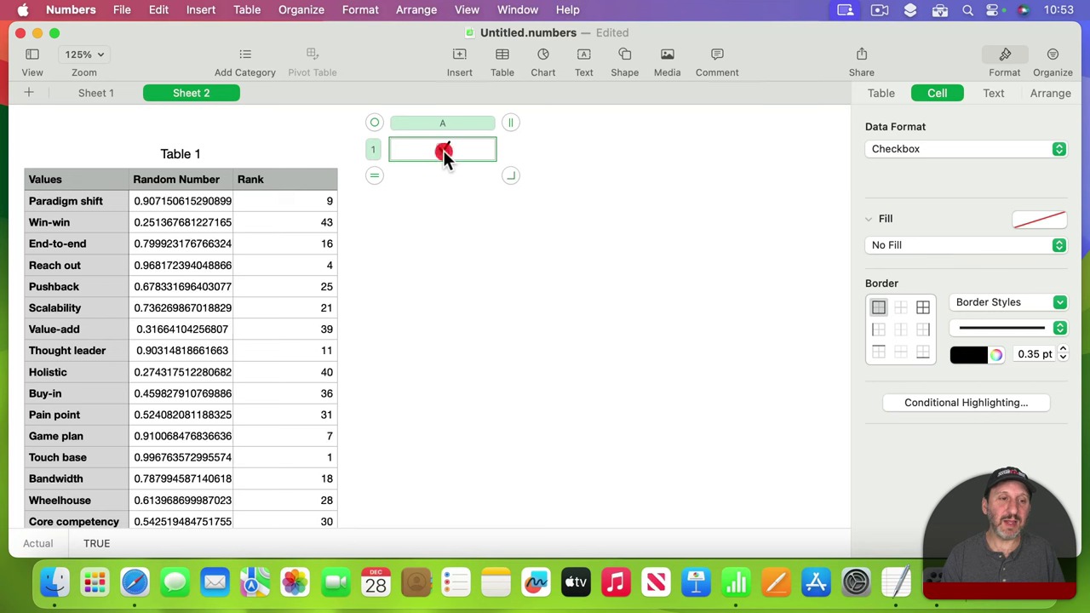
left_click(442, 150)
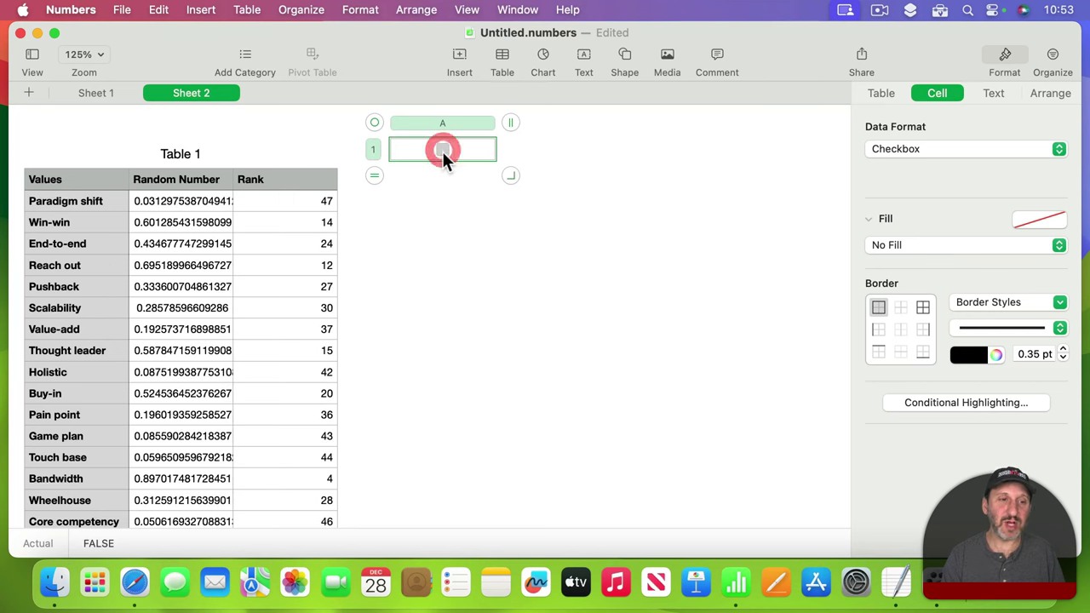
left_click(443, 150)
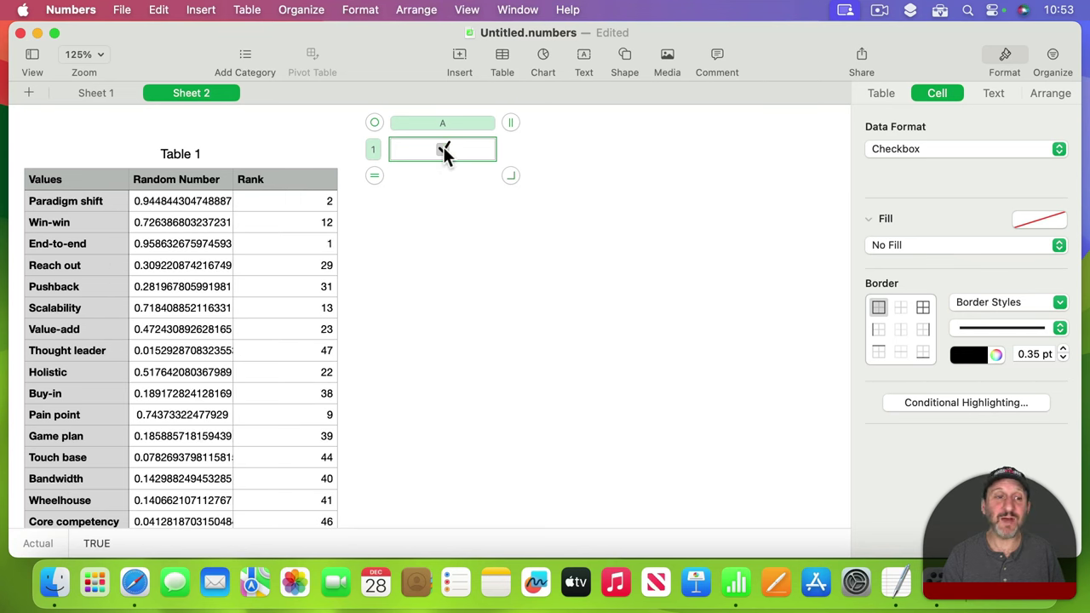
left_click(443, 150)
left_click(443, 150)
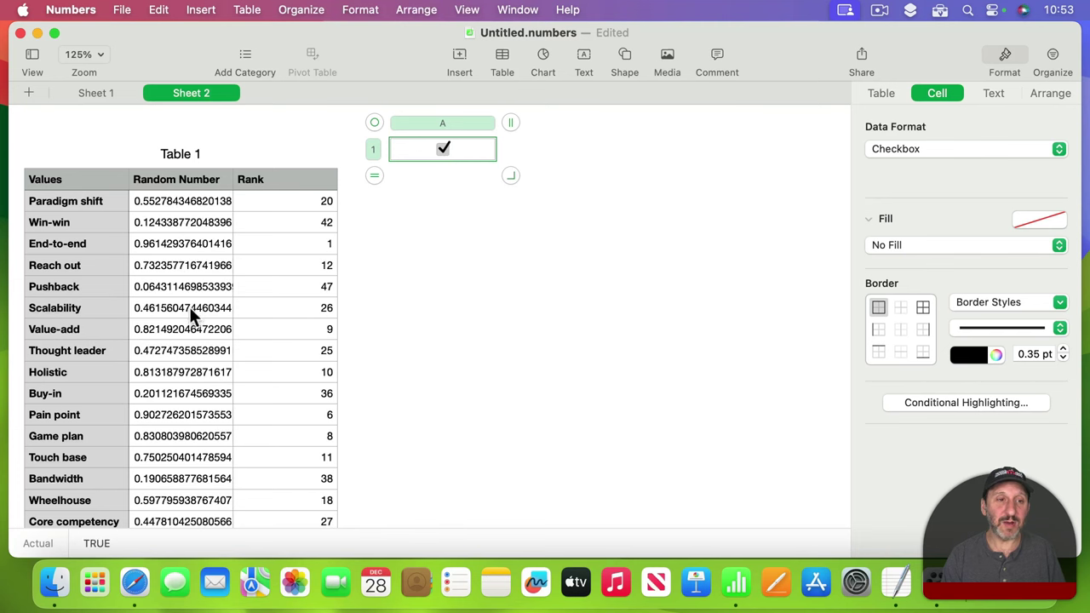
left_click(96, 92)
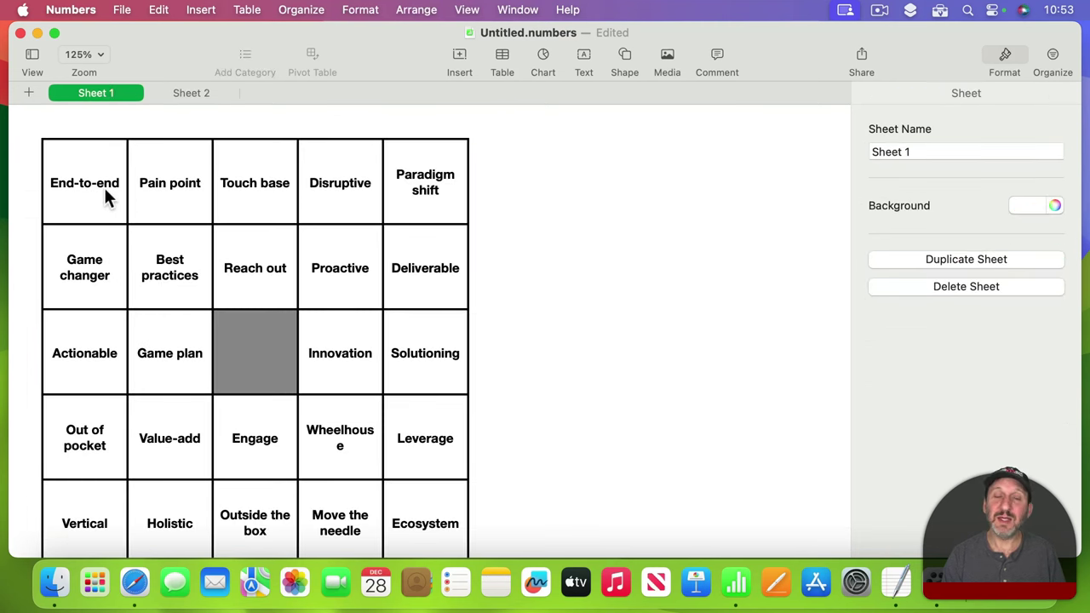
left_click(185, 91)
left_click(442, 150)
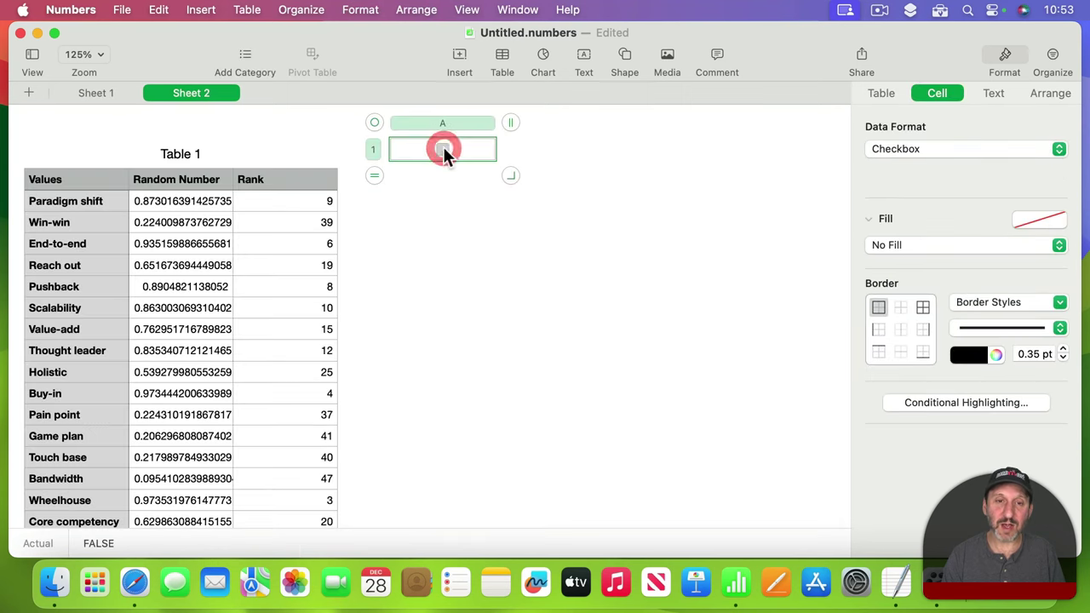
left_click(97, 92)
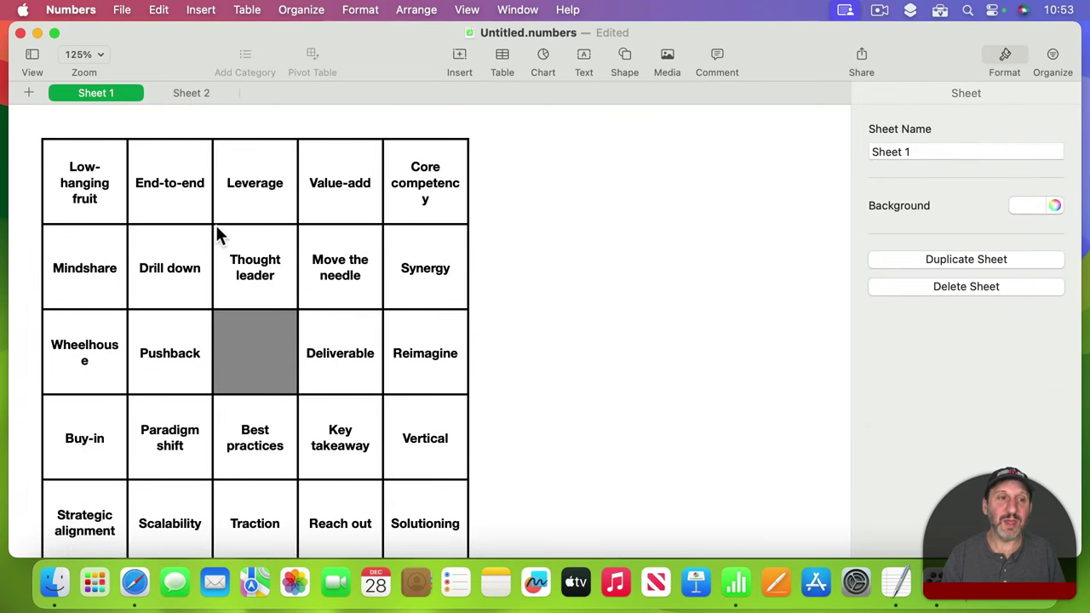
key("super+p")
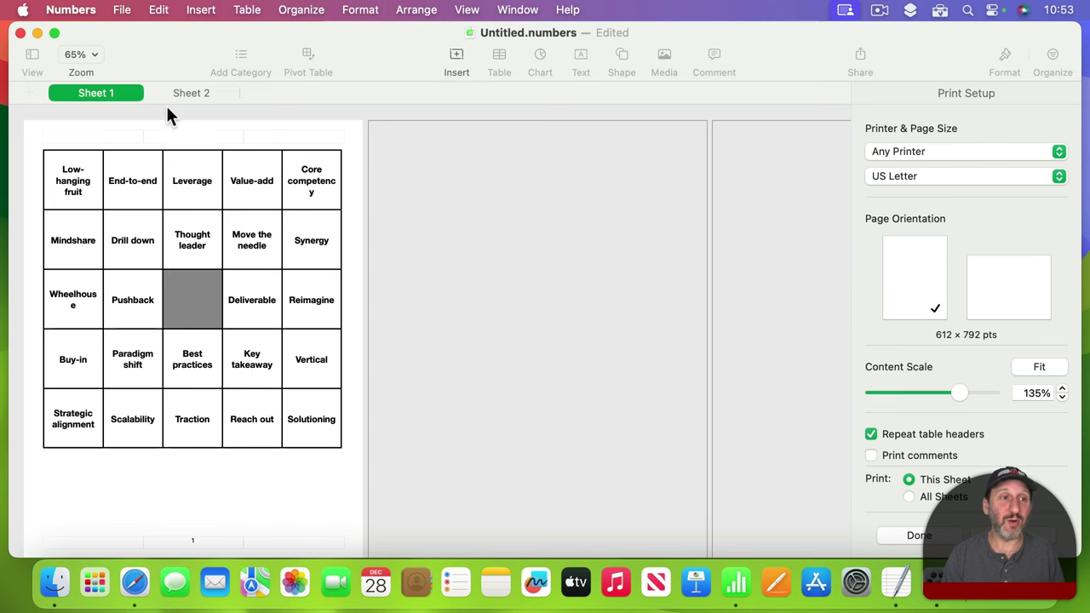
key("Escape")
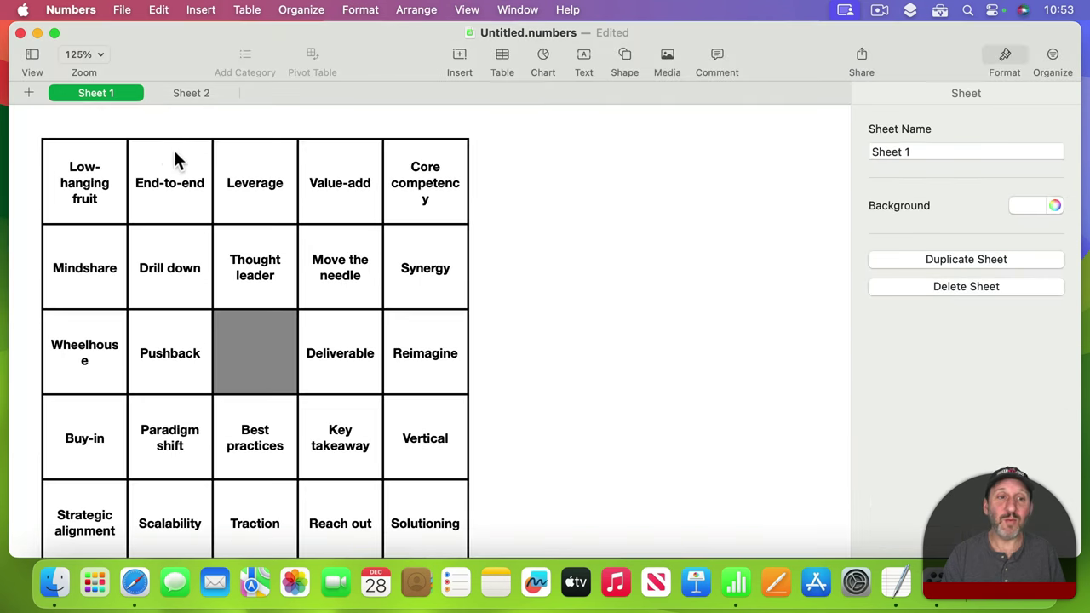
Place a text box above the card reading 'Business Meeting Bingo'.
left_click(581, 59)
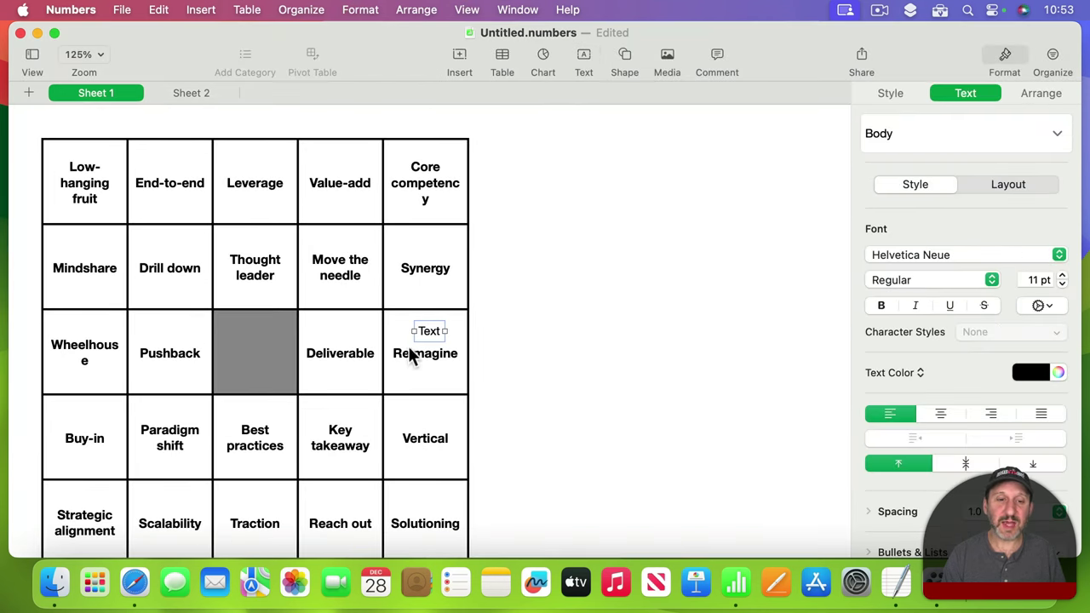
left_click_drag(430, 338, 468, 136)
double_click(395, 128)
type("B")
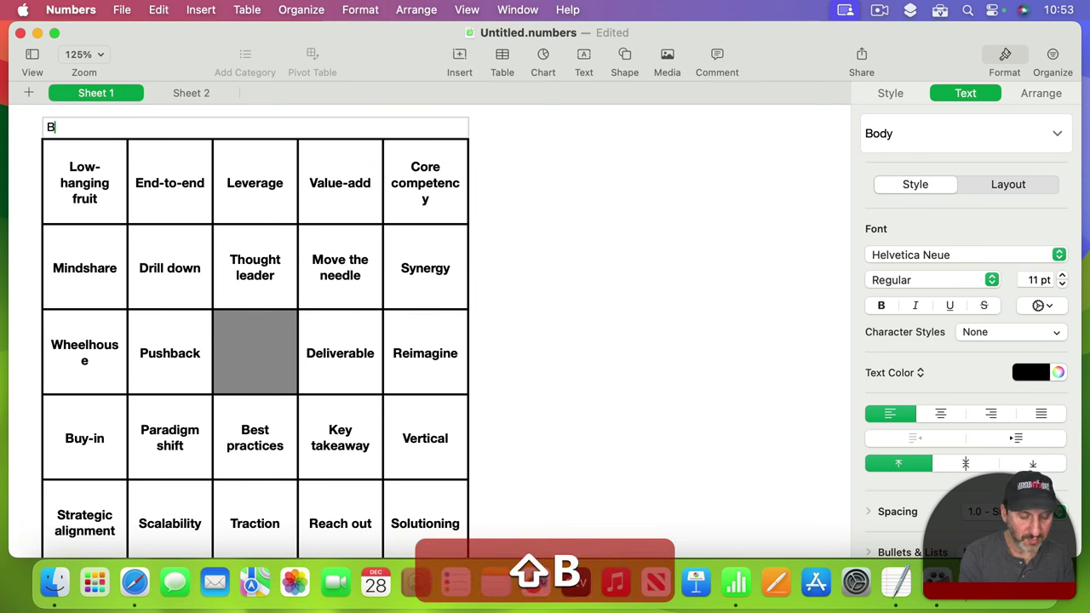
type("usiness Meeting Bingo")
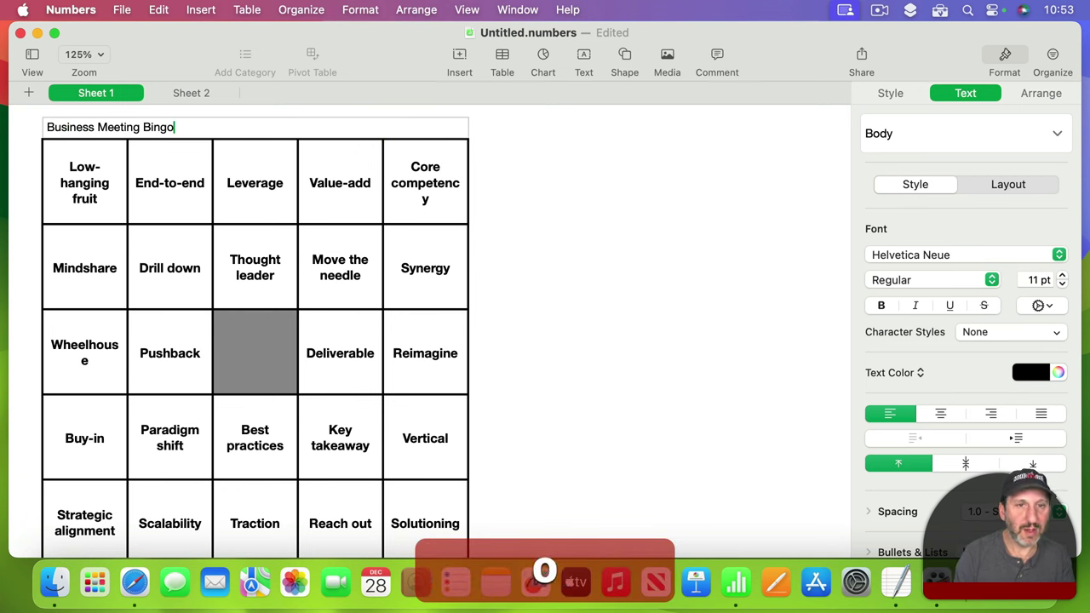
Make the title centred, bold and larger, then nudge the box up slightly.
key("super+a")
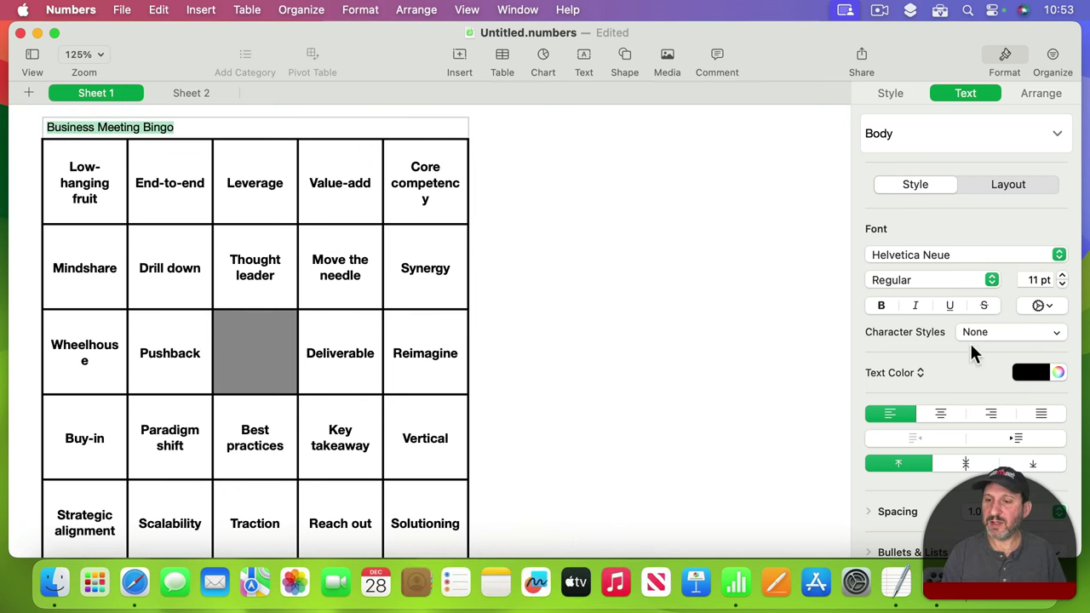
left_click(940, 413)
left_click(882, 305)
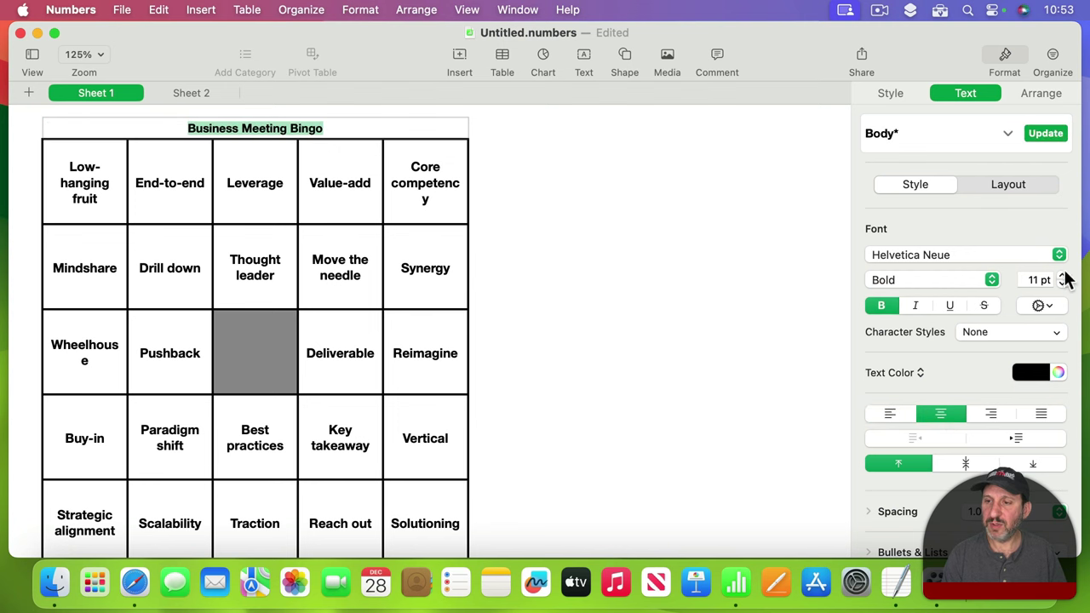
left_click(1061, 275)
left_click(756, 223)
left_click(309, 131)
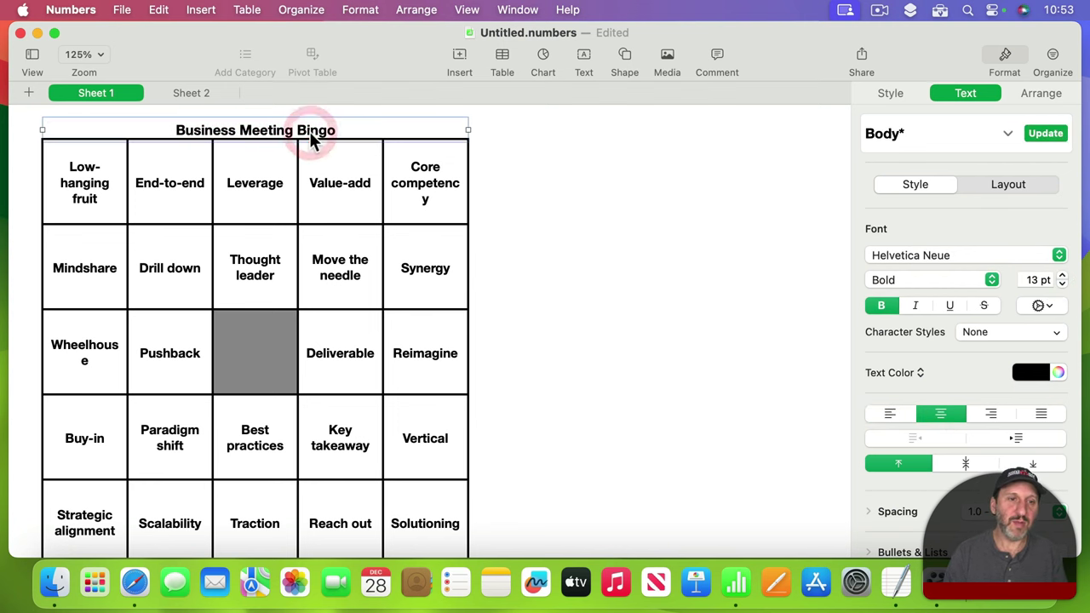
key("Up")
key("Up")
key("Up")
key("Up")
key("Up")
key("Up")
key("Up")
key("Up")
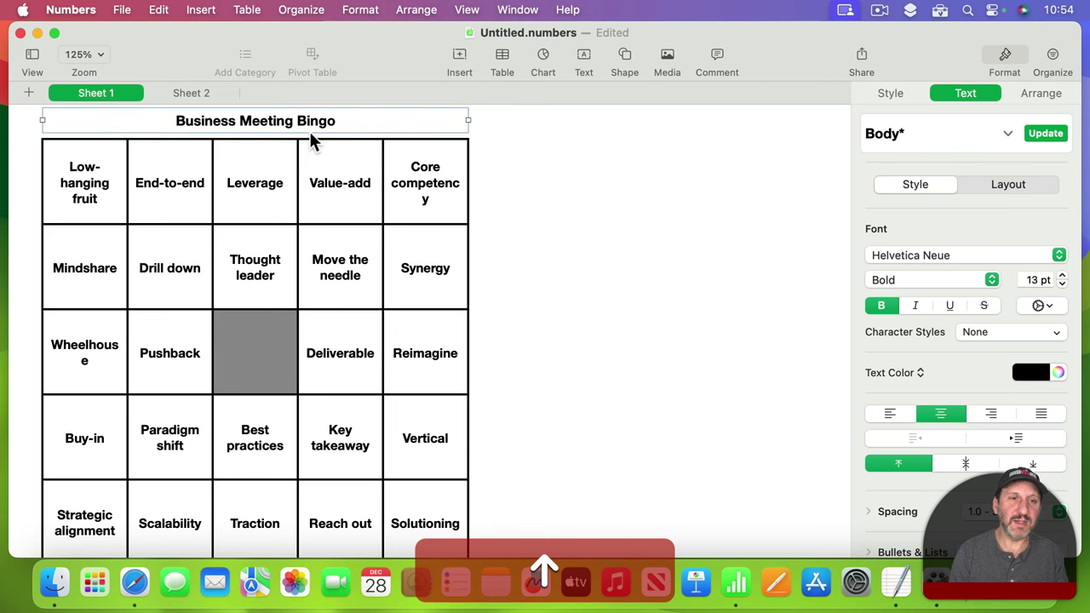
Confirm in print preview that the title and bingo card fit one page.
left_click(551, 162)
key("super+p")
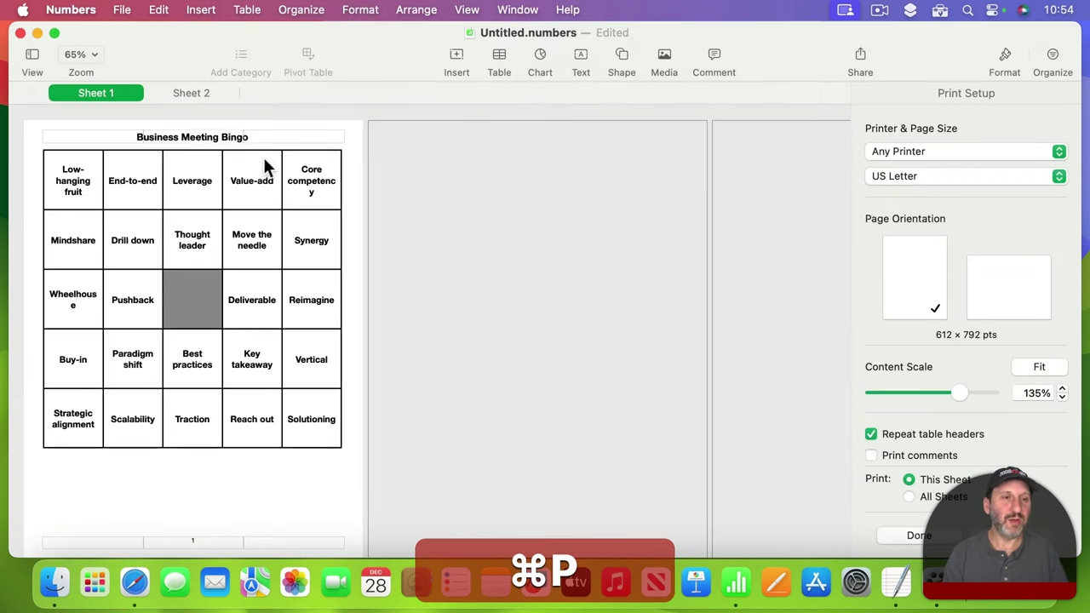
left_click(929, 533)
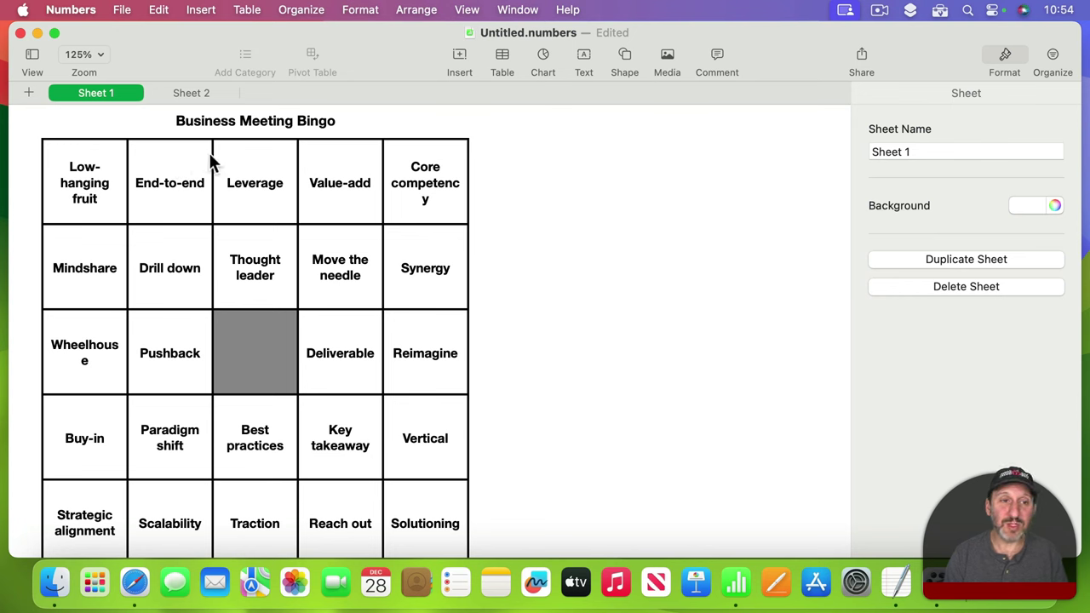
Copy the title and bingo table, then create a Blank Layout document in Pages.
key("super+a")
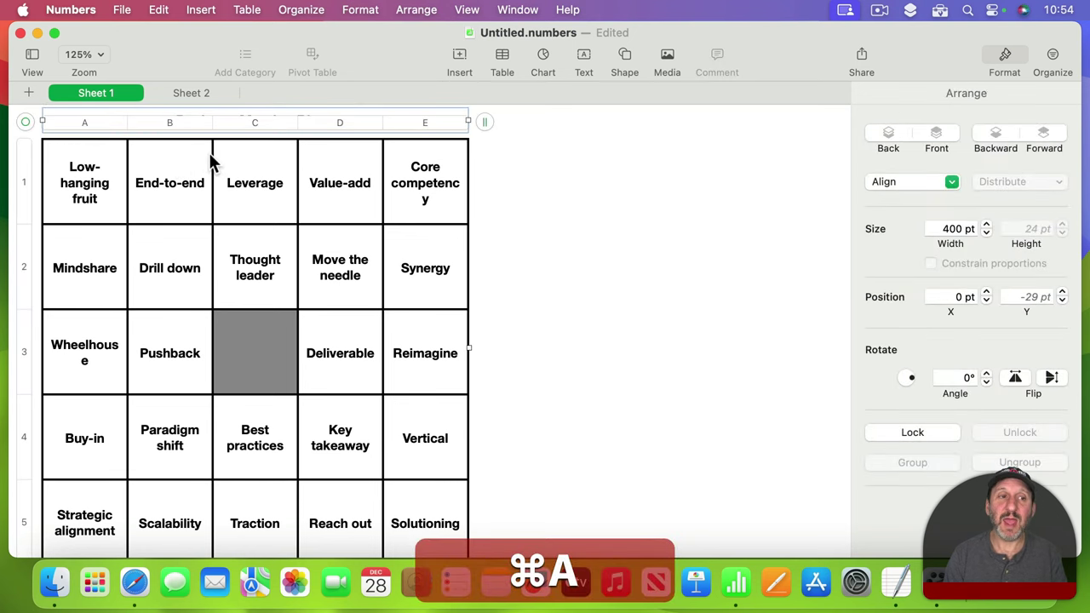
key("super+c")
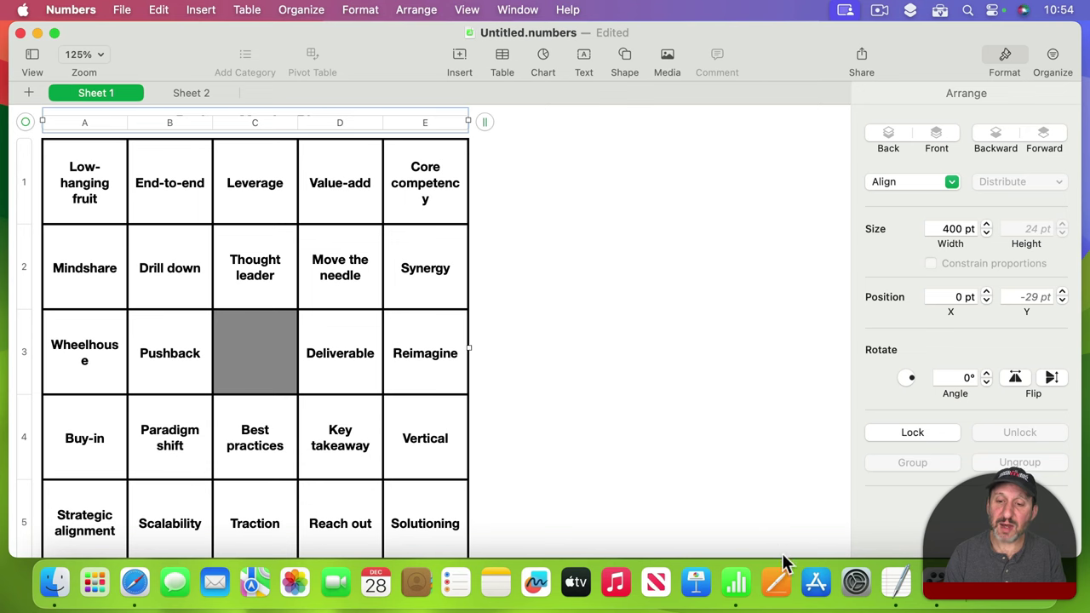
left_click(778, 582)
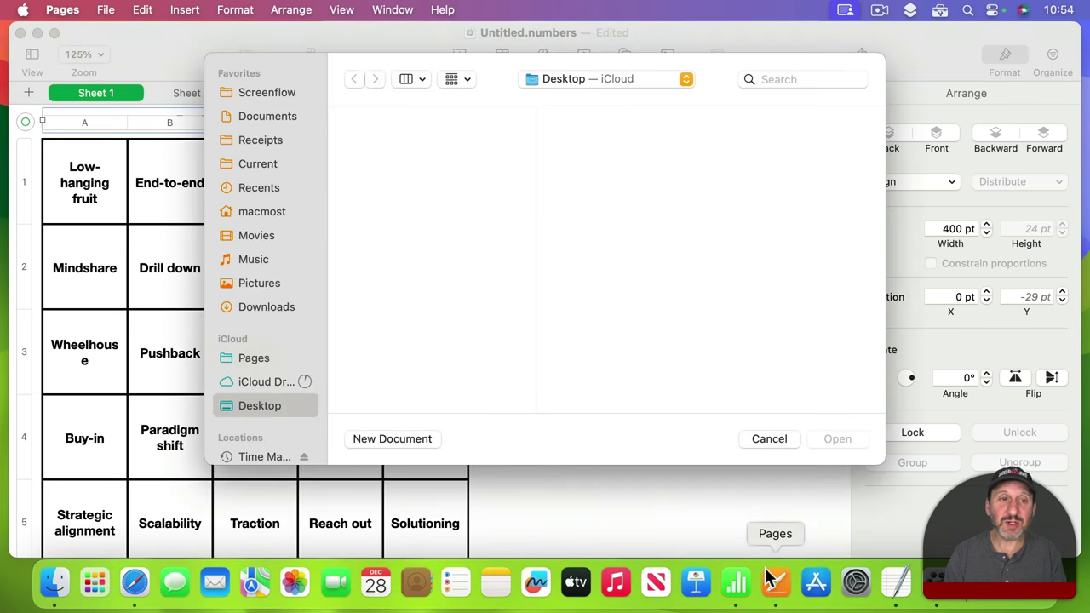
left_click(399, 439)
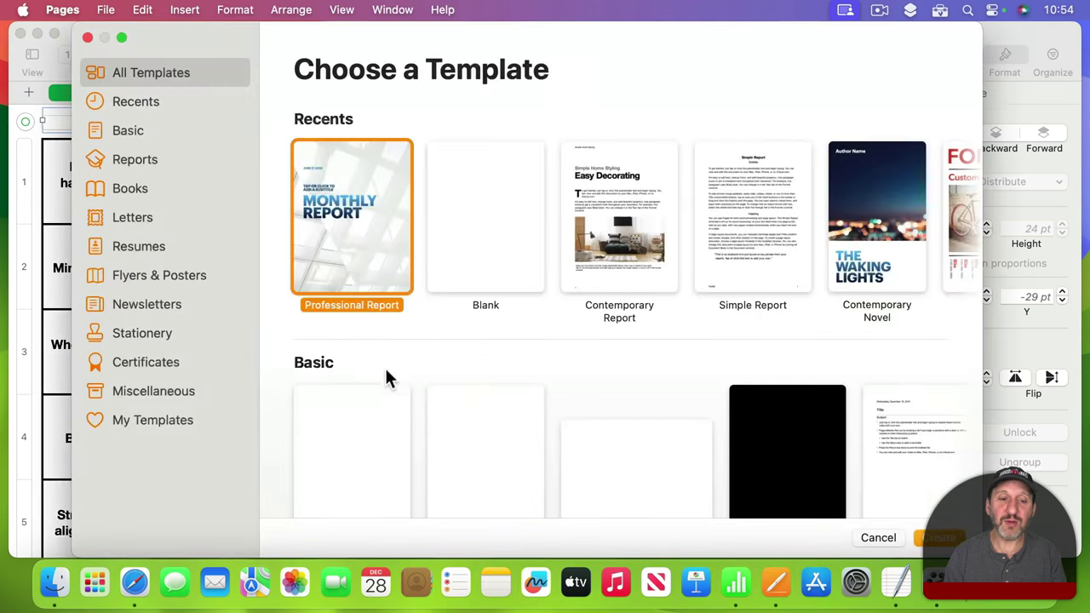
scroll(393, 421, "down", 5)
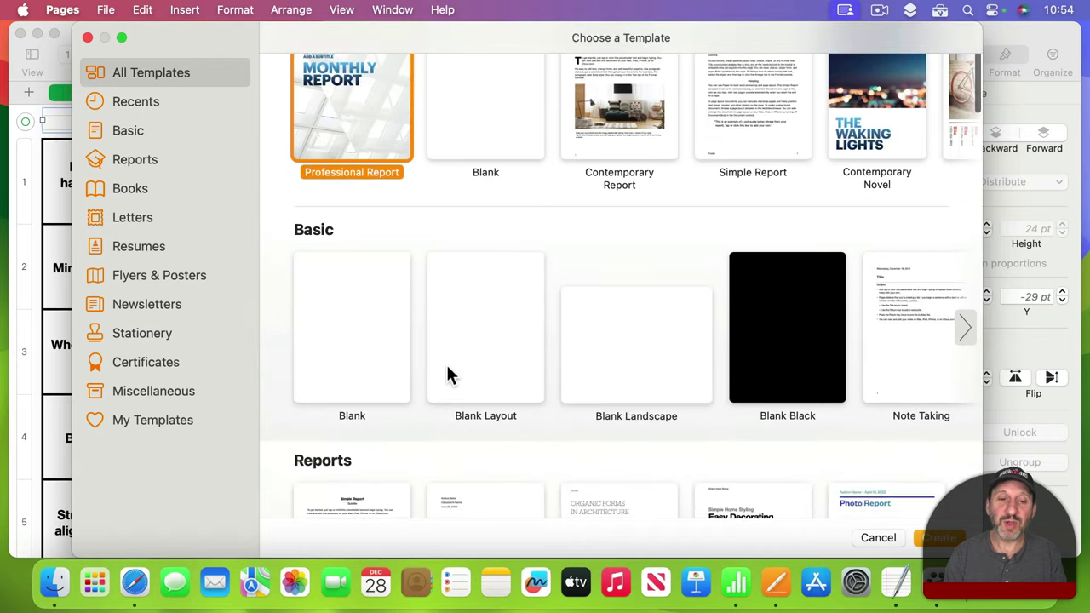
double_click(453, 364)
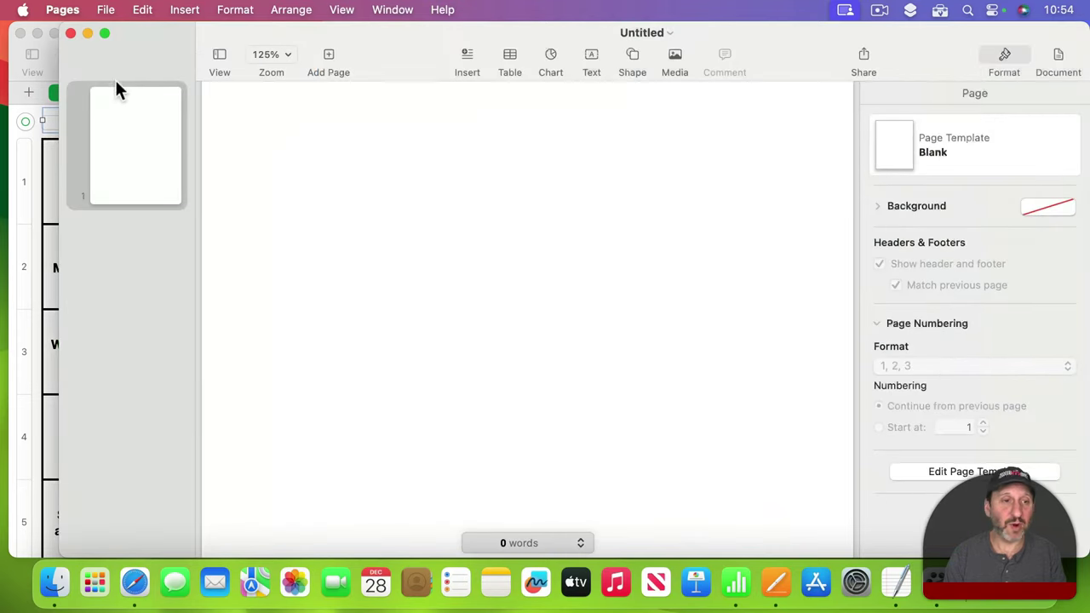
Paste the titled card at 75% zoom and add a blank second page.
left_click(284, 53)
left_click(282, 168)
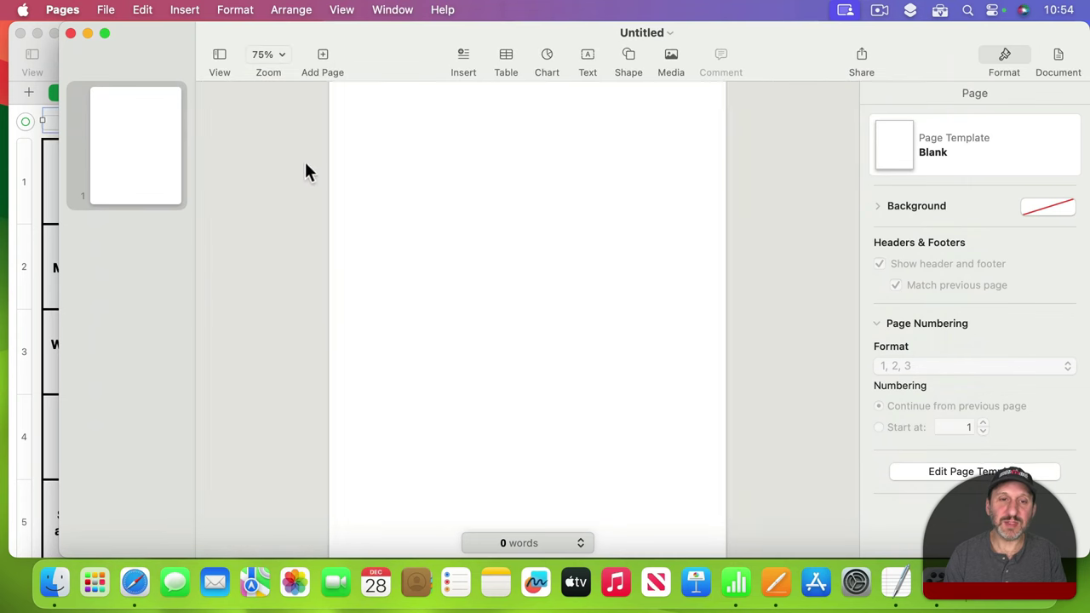
key("super+v")
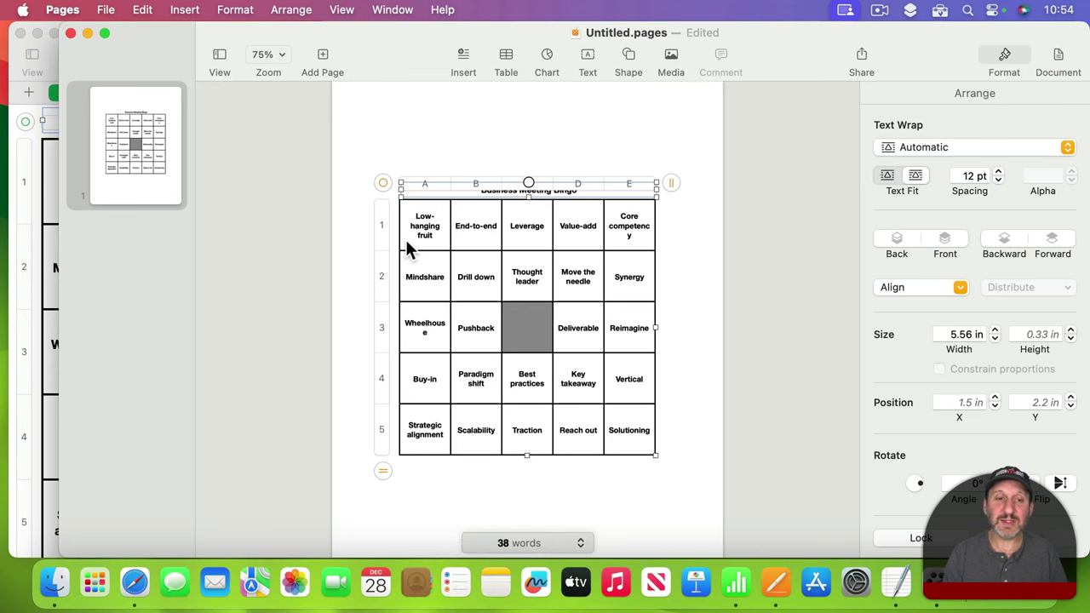
left_click(359, 211)
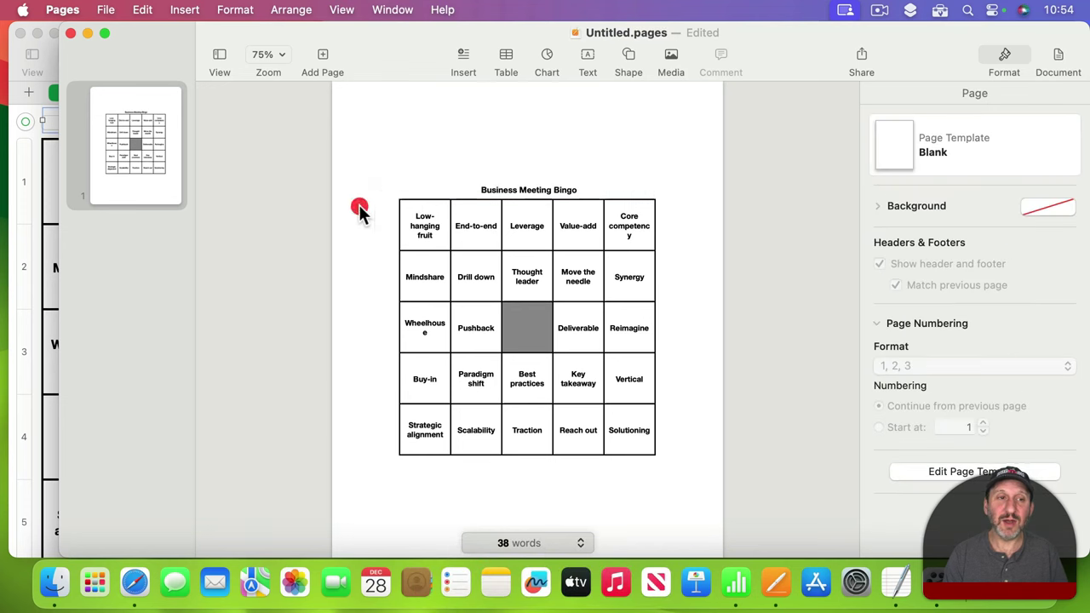
left_click(321, 55)
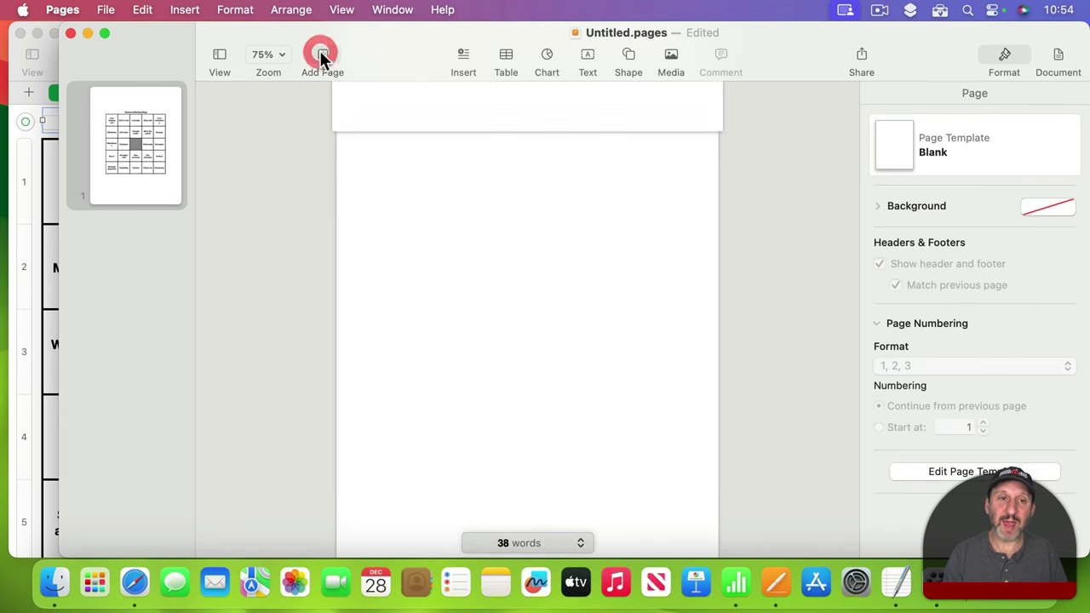
left_click(50, 209)
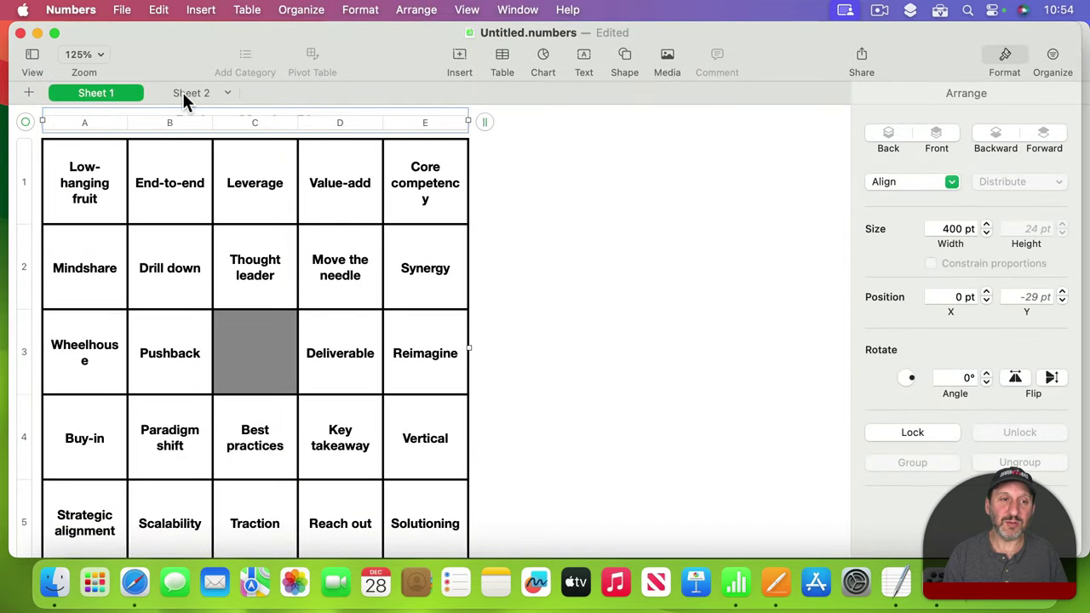
Reshuffle the bingo words via Sheet 2's checkbox and paste the new card onto Pages page 2.
left_click(186, 94)
left_click(443, 148)
left_click(102, 91)
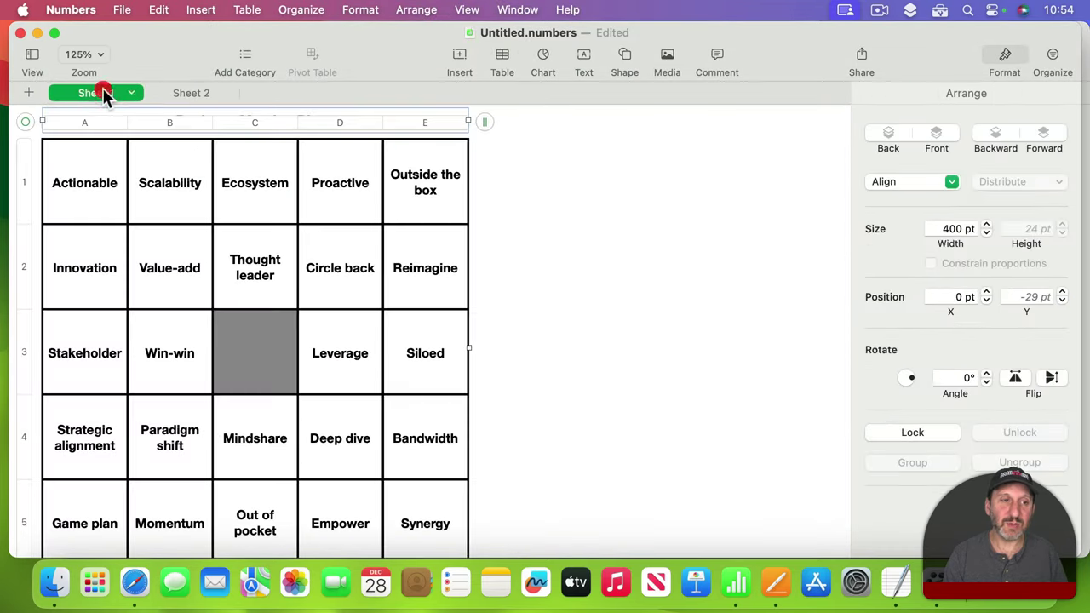
left_click(576, 211)
key("super+a")
key("super+Tab")
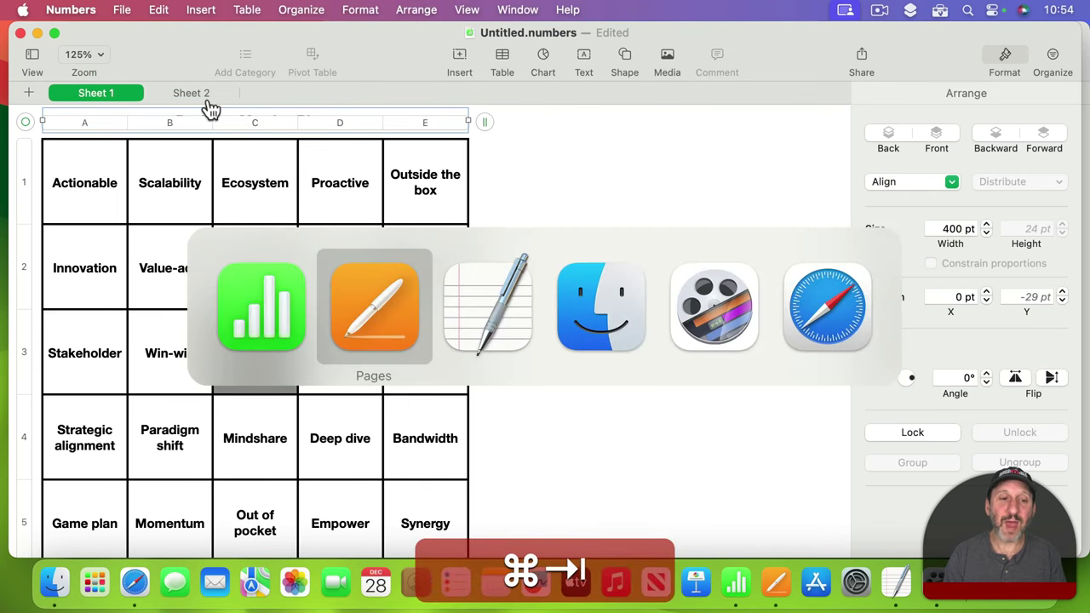
key("super+v")
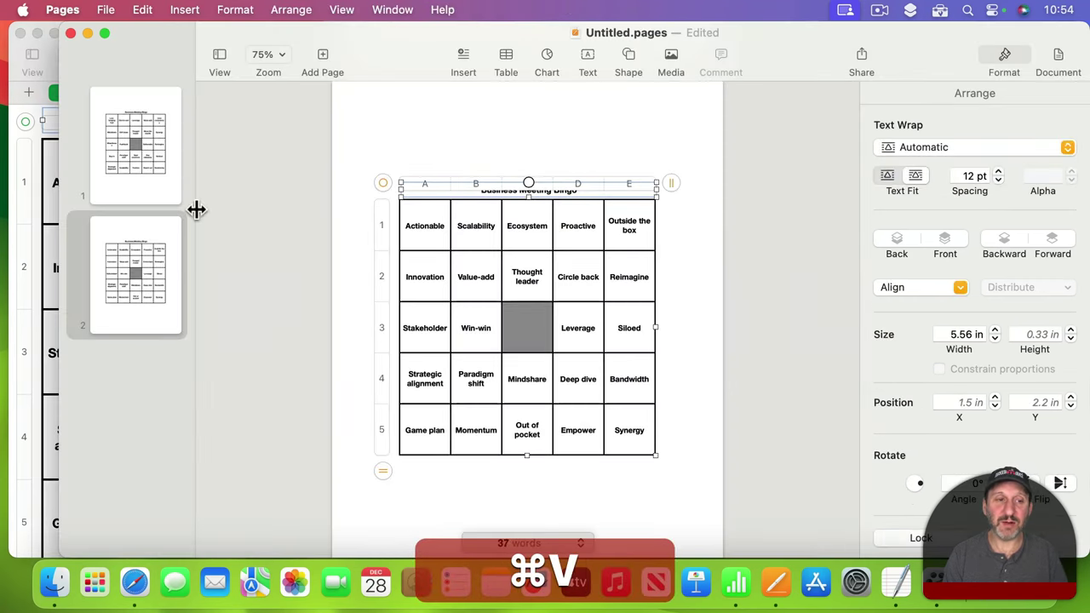
Add a third page, reshuffle the card again, and paste the copy onto page 3.
left_click(324, 52)
left_click(49, 170)
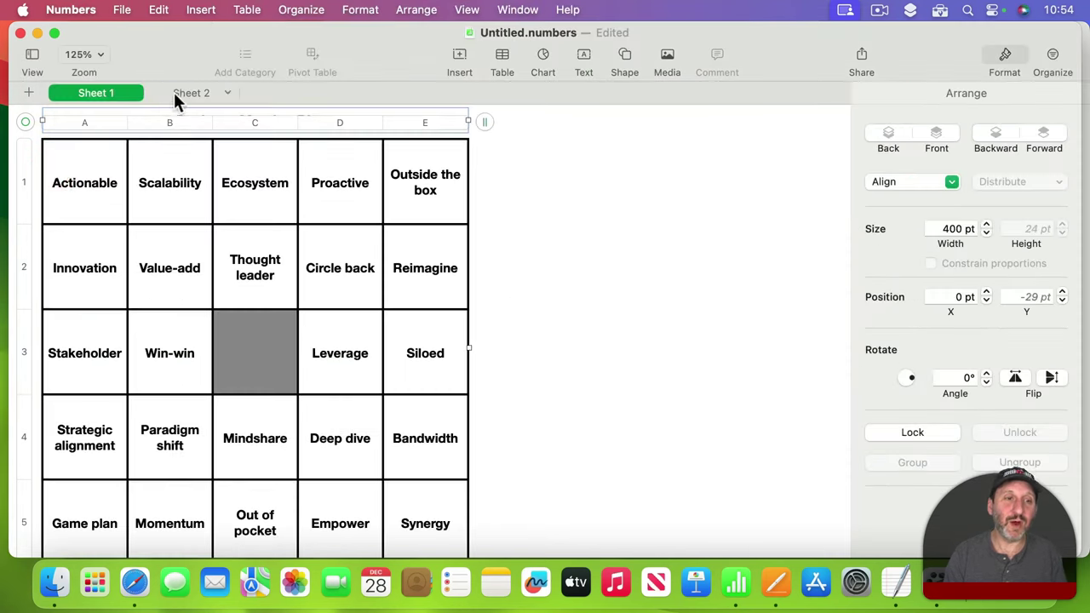
left_click(179, 92)
left_click(446, 149)
left_click(107, 92)
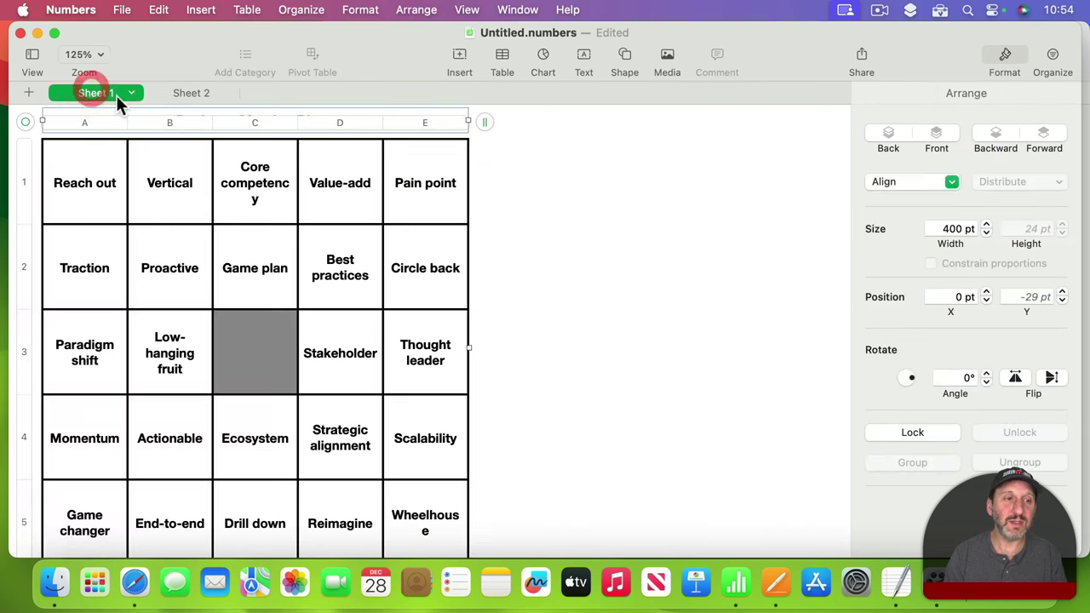
key("super+a")
key("super+c")
key("super+Tab")
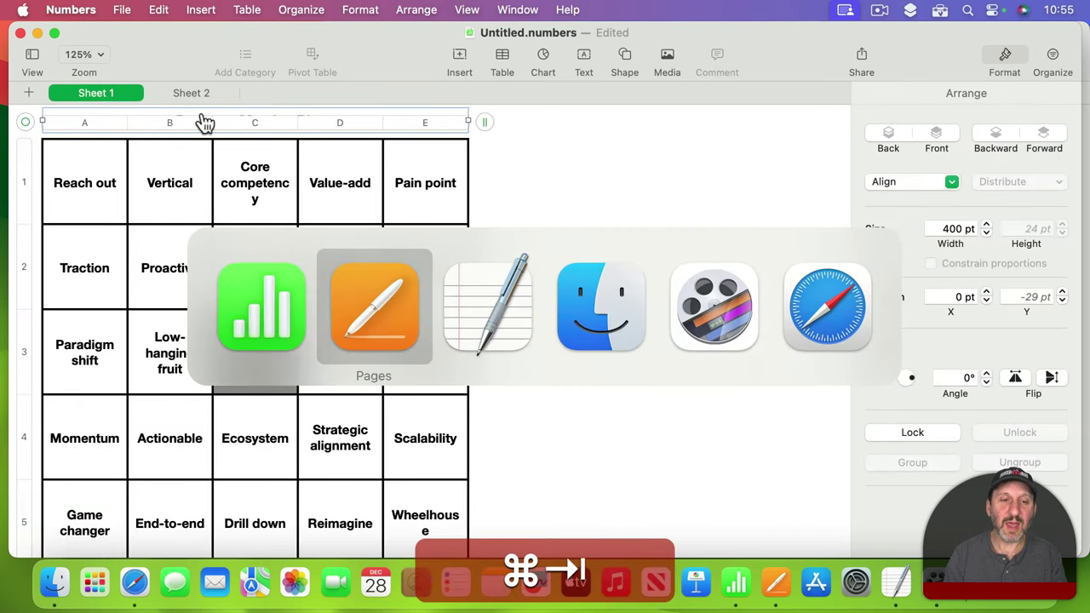
key("super+v")
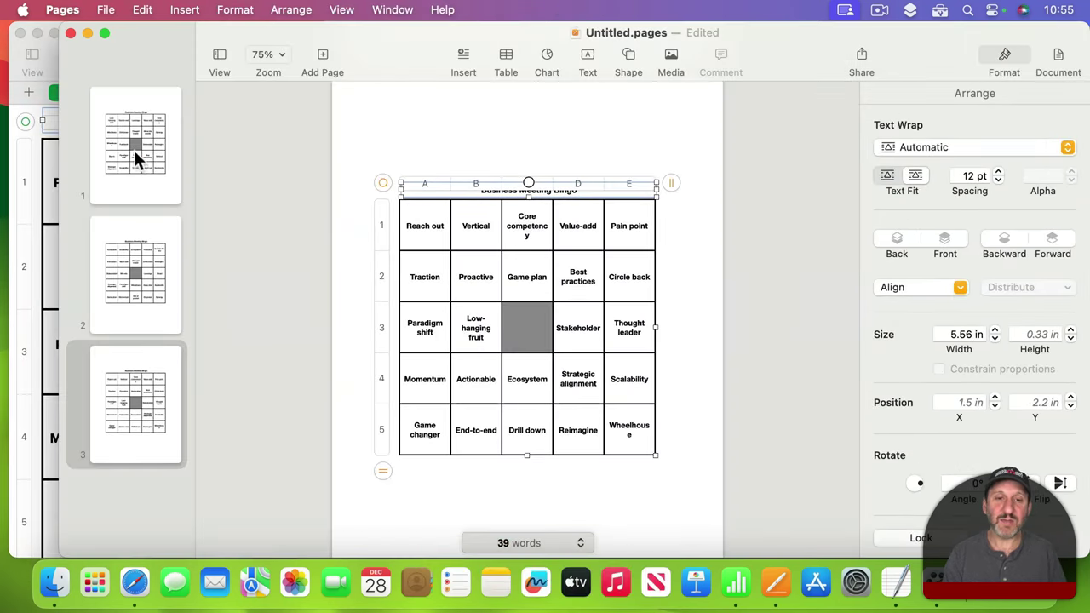
Compare the bingo cards on pages 1, 2 and 3 to confirm they differ.
left_click(134, 149)
left_click(130, 230)
left_click(118, 371)
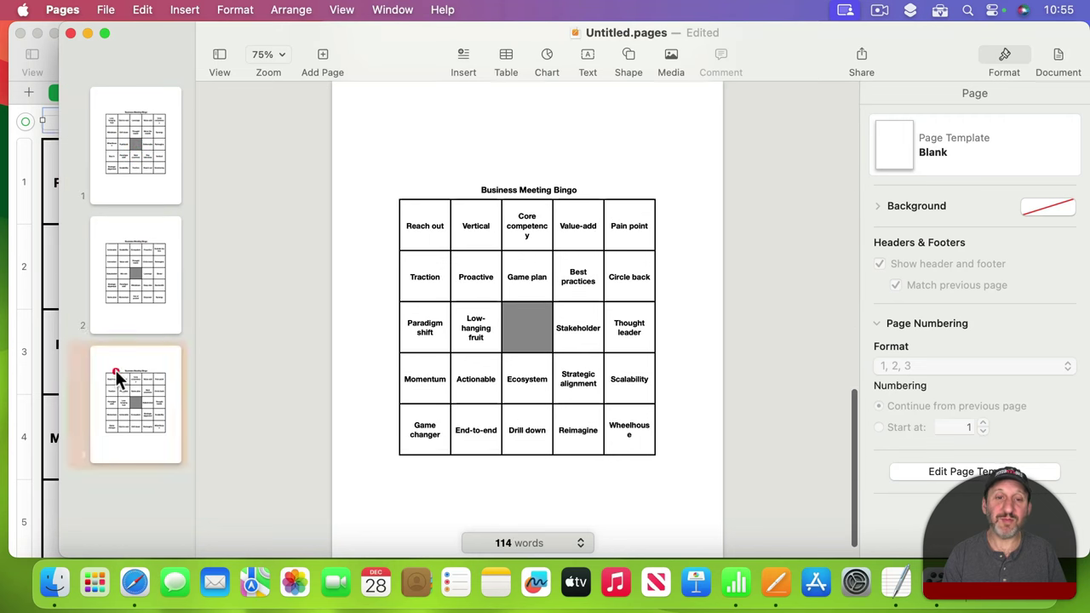
left_click(130, 295)
left_click(153, 175)
left_click(146, 278)
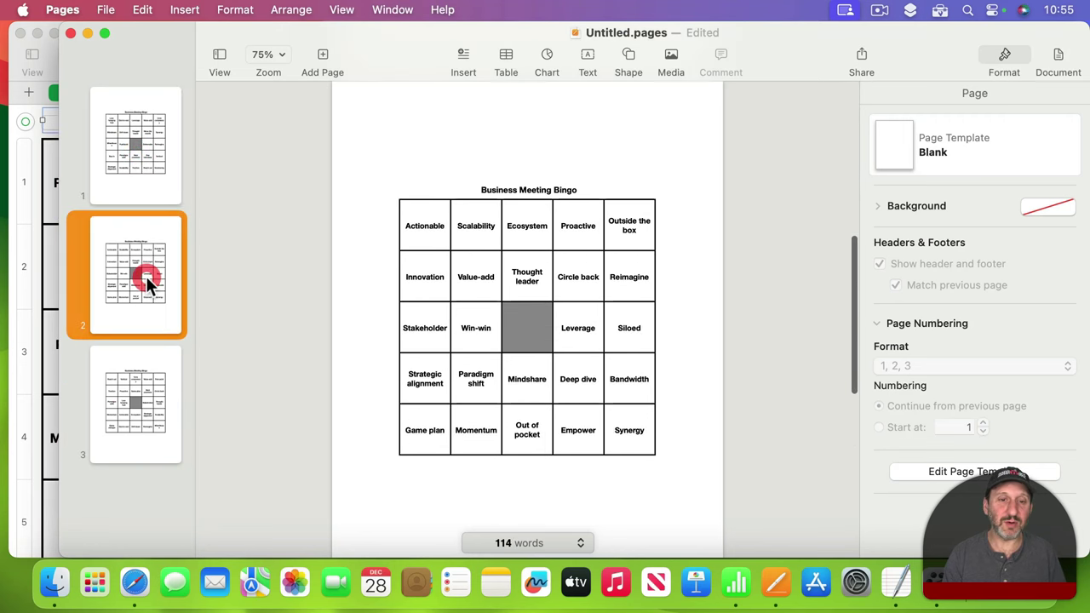
Show the Value-add cell's LOOKUP formula in Numbers, then compare with page 3's card in Pages.
left_click(47, 162)
left_click(521, 146)
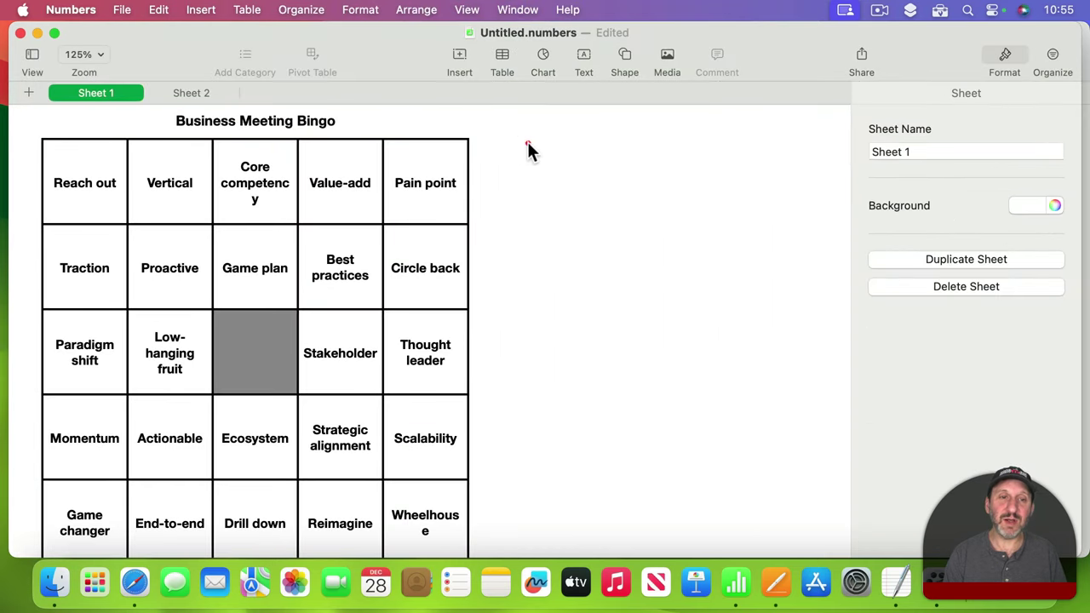
left_click(280, 125)
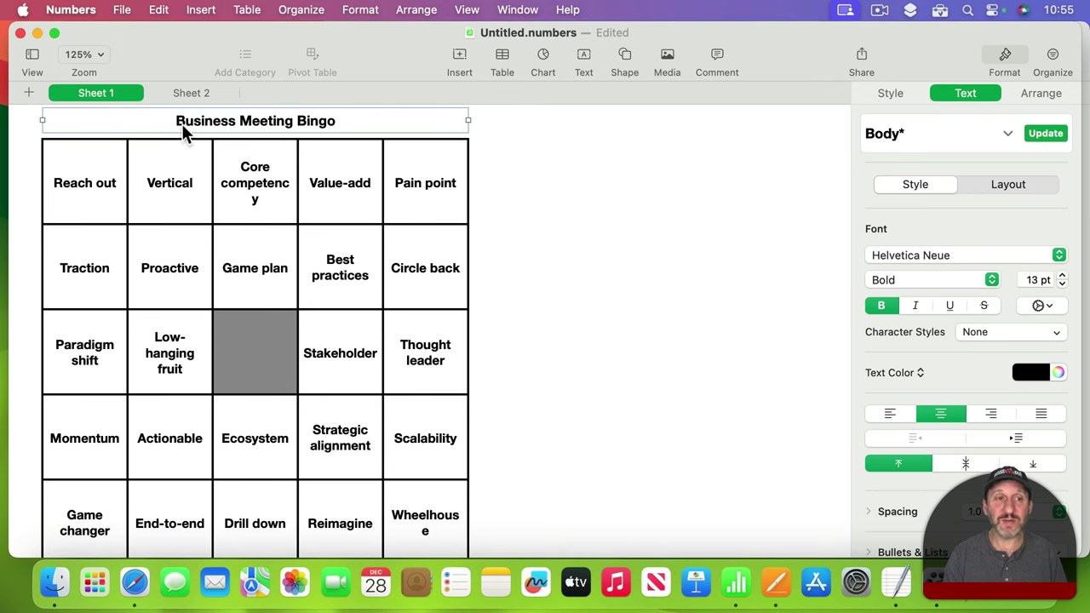
left_click(334, 140)
key("super+Tab")
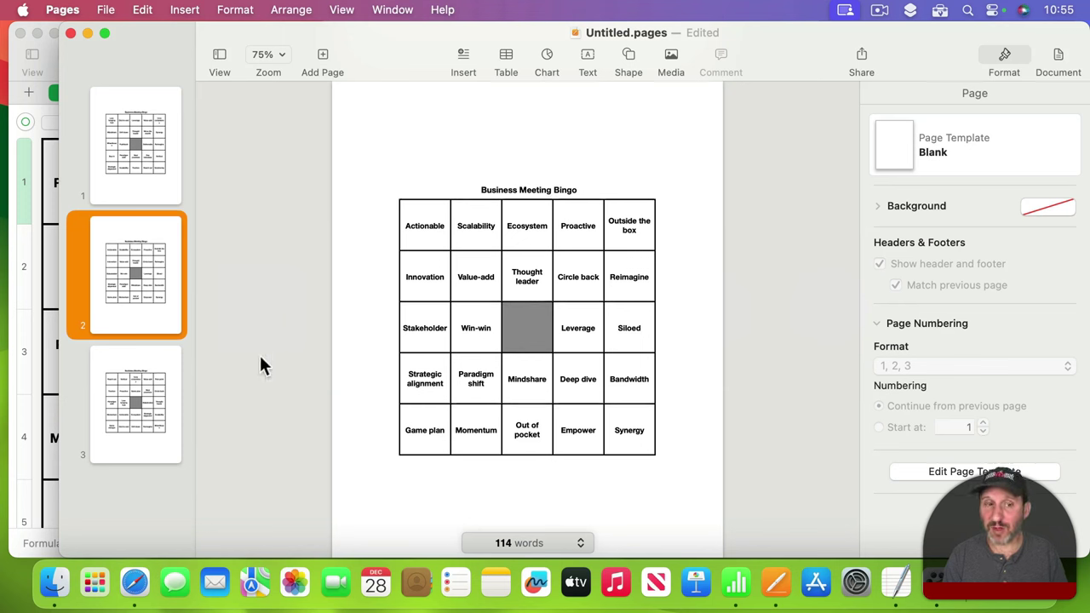
left_click(135, 359)
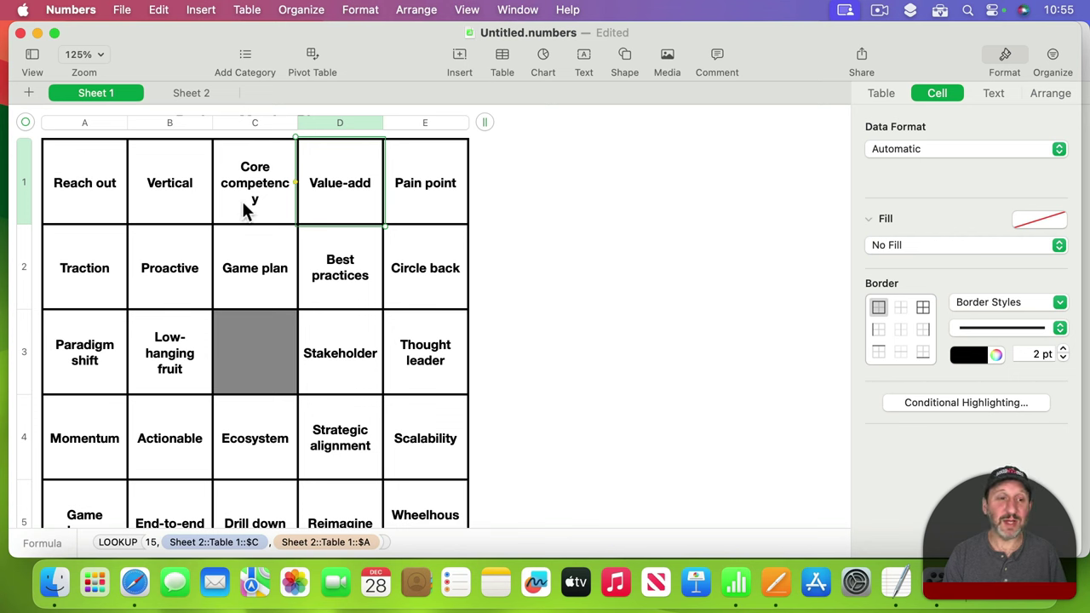
Cut the checkbox table from Sheet 2 and paste it onto Sheet 1, right of the bingo card.
left_click(190, 93)
left_click(468, 160)
left_click_drag(381, 133, 386, 145)
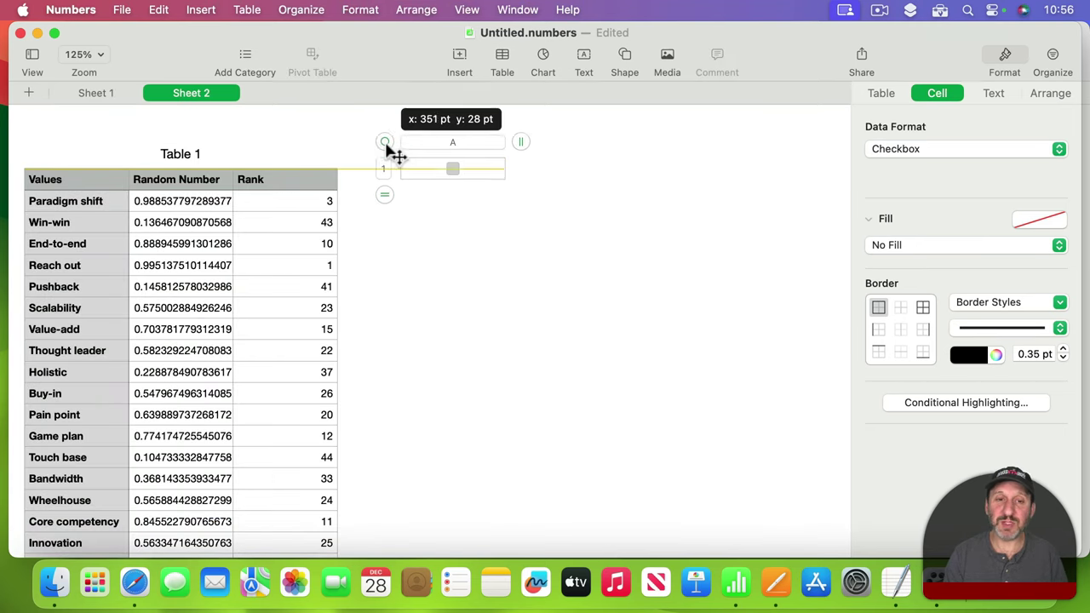
key("super+x")
left_click(93, 94)
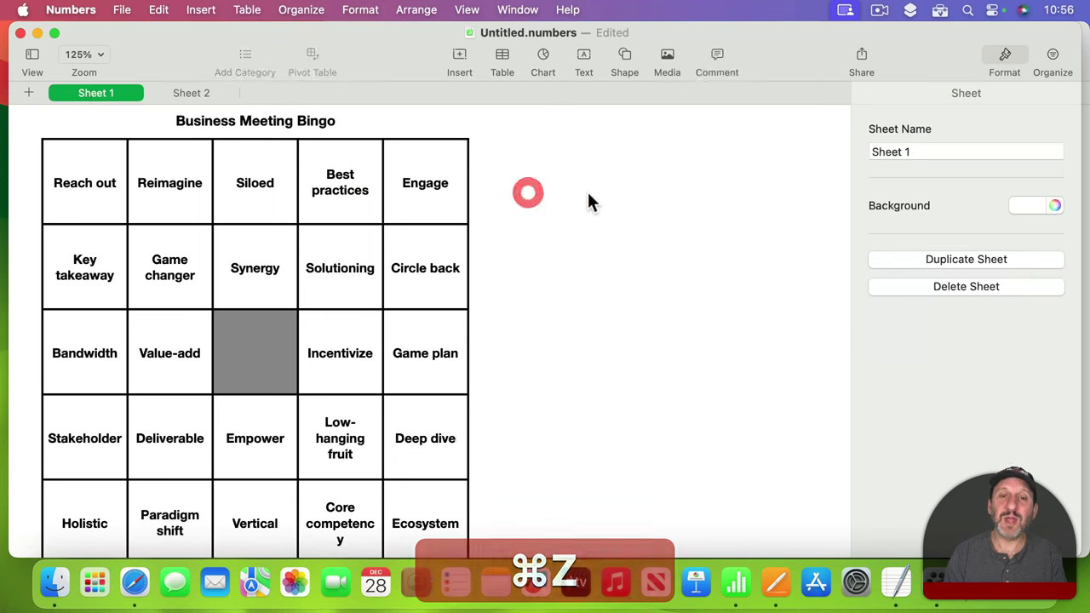
key("super+v")
left_click_drag(520, 134, 561, 170)
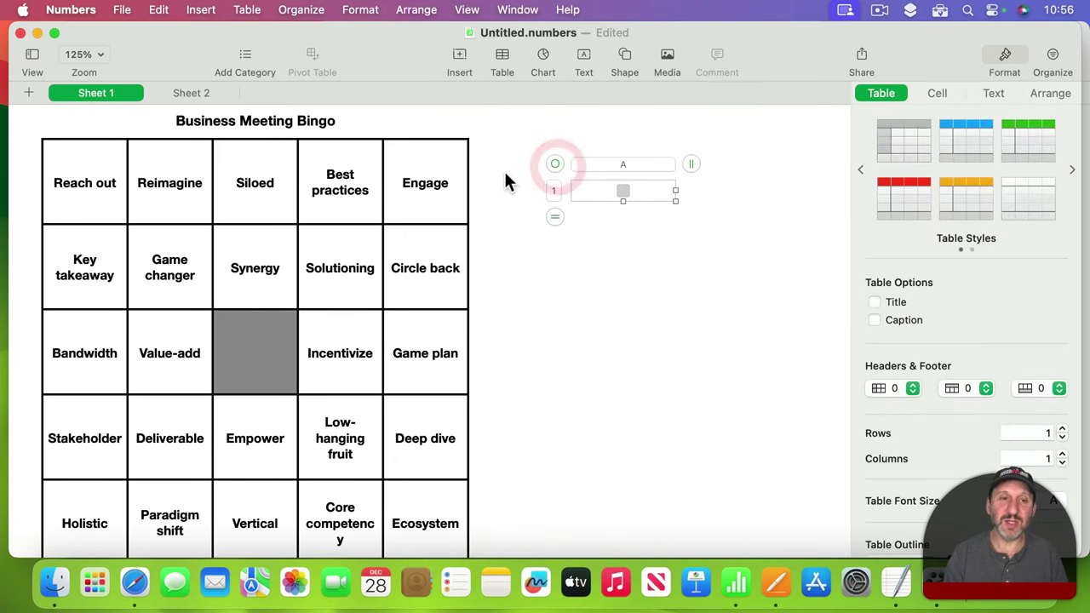
Toggle the checkbox repeatedly until the card begins with Move the needle, then select the card.
left_click(623, 191)
left_click(623, 191)
left_click(623, 191)
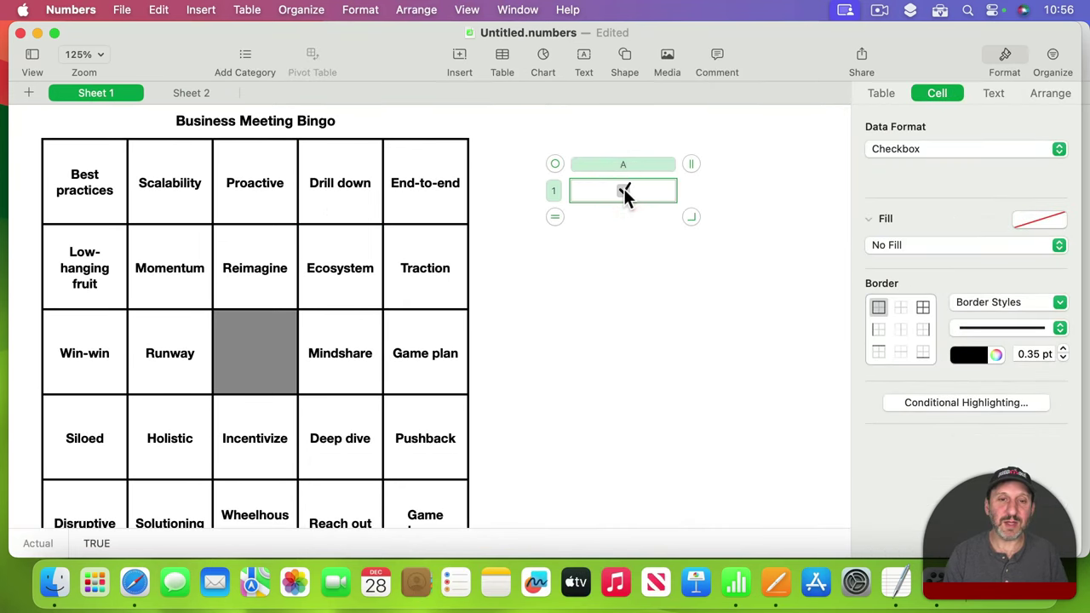
left_click(623, 190)
left_click(623, 191)
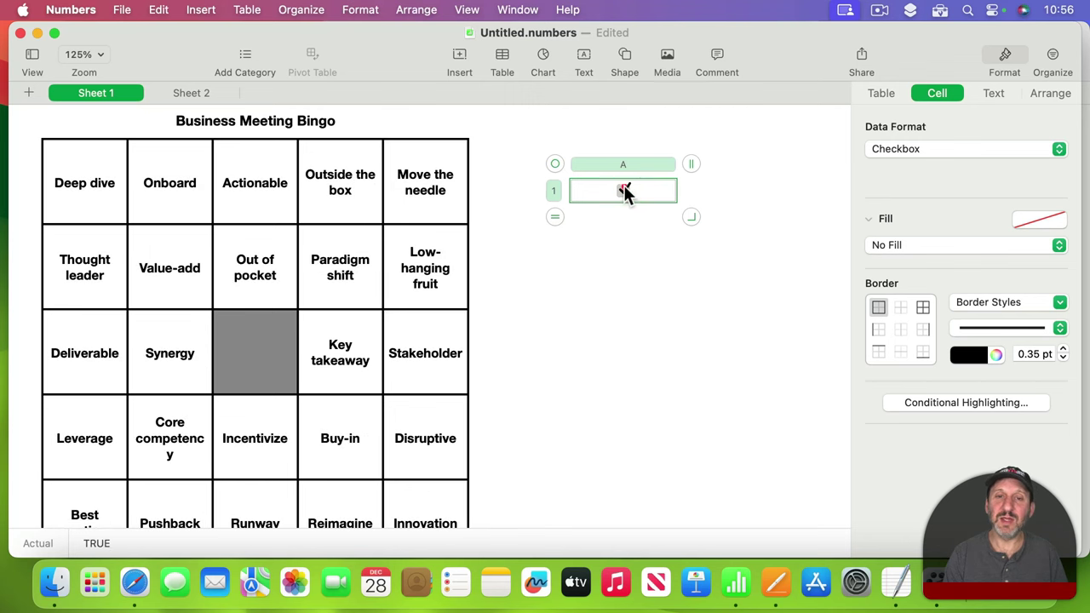
left_click(623, 190)
left_click(623, 190)
left_click(624, 191)
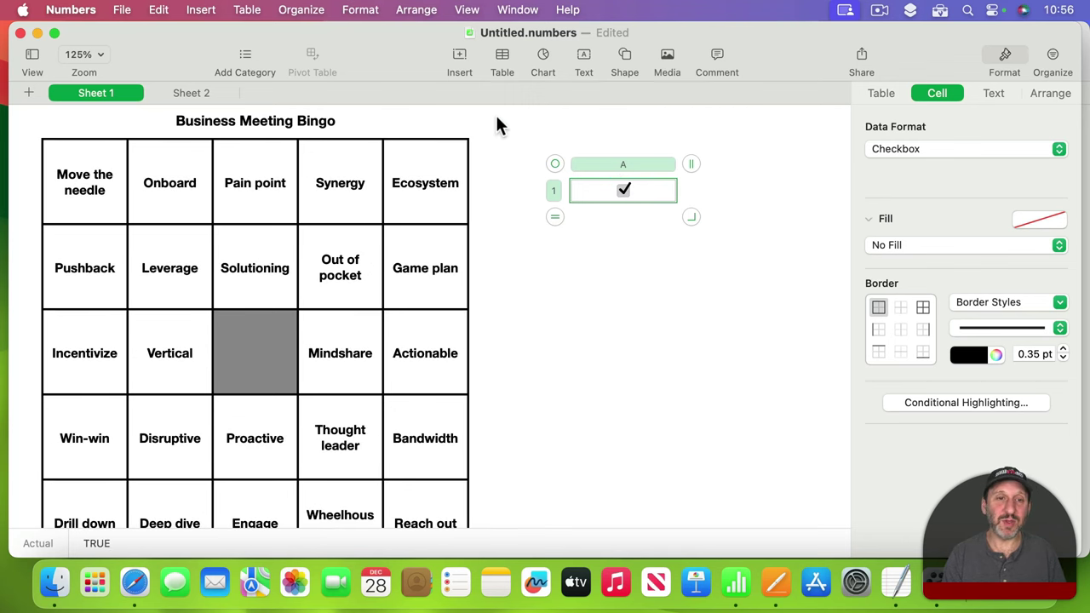
left_click(291, 240)
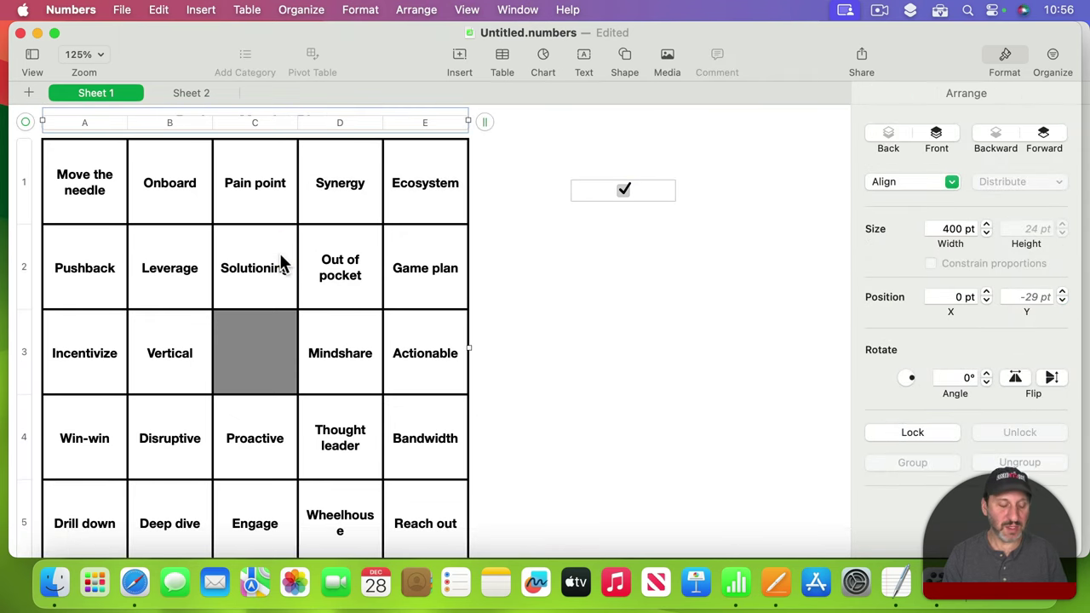
Paste the Move the needle card onto a new fourth page in Pages, then return to Numbers.
key("cmd+c")
key("cmd+Tab")
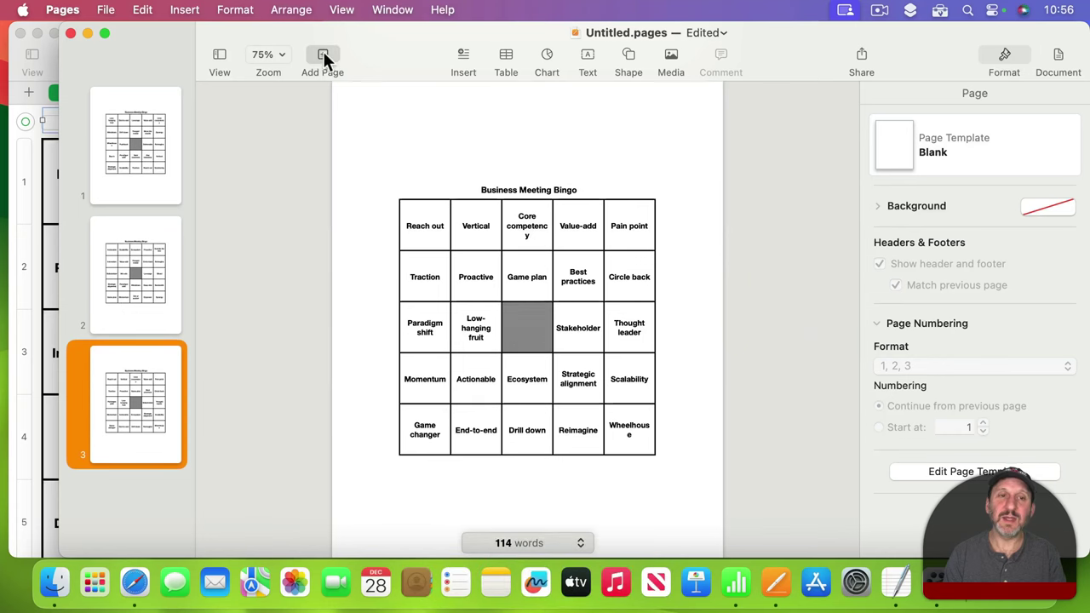
left_click(323, 52)
key("cmd+v")
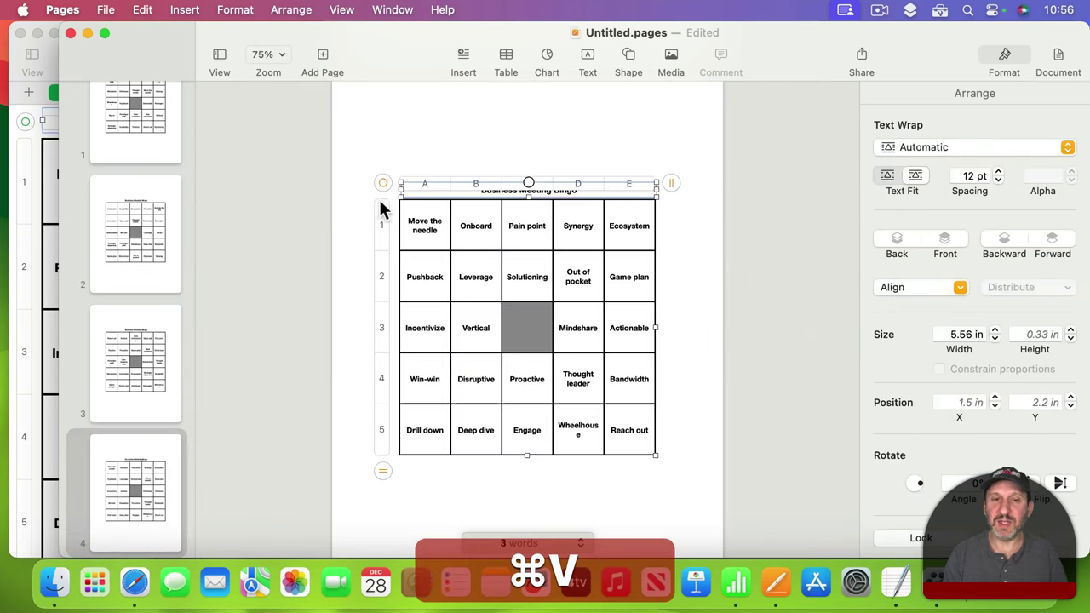
left_click(426, 117)
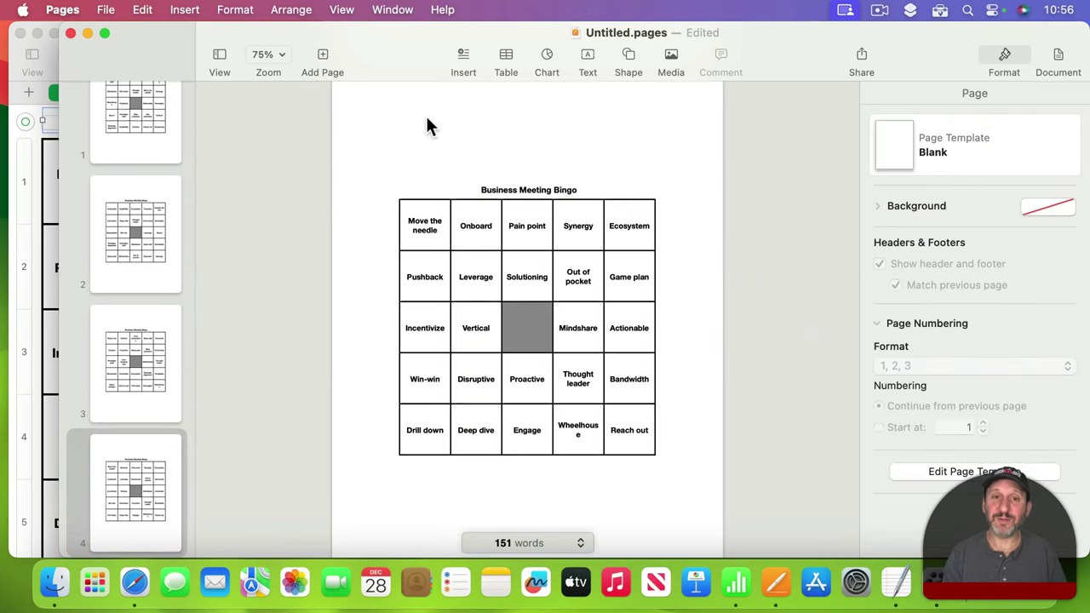
key("cmd+Tab")
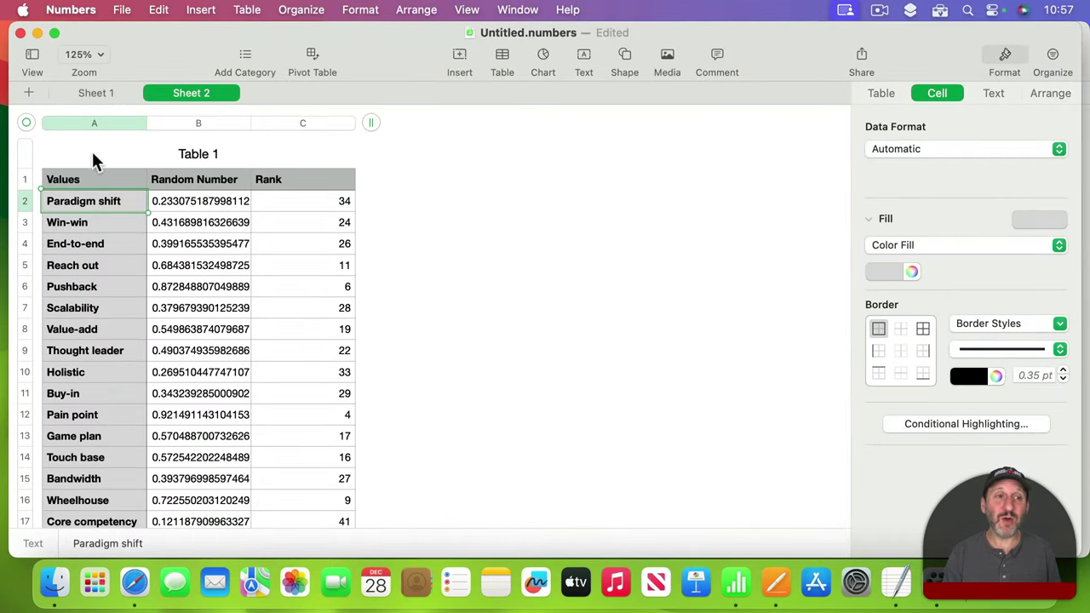